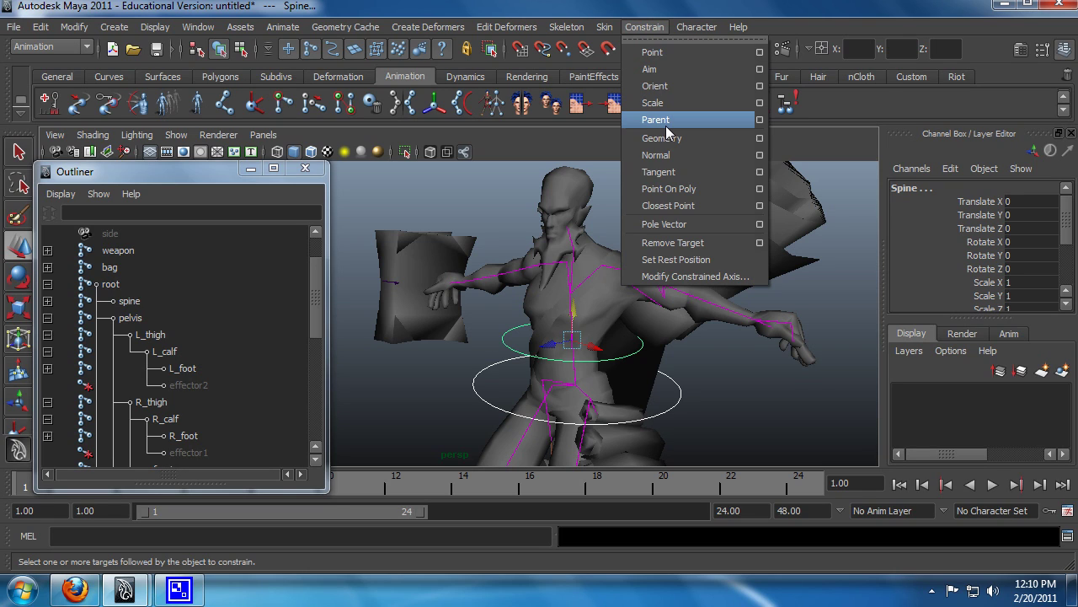
- Point-constrain the Spine control to the Hip control
click(653, 52)
key(q)
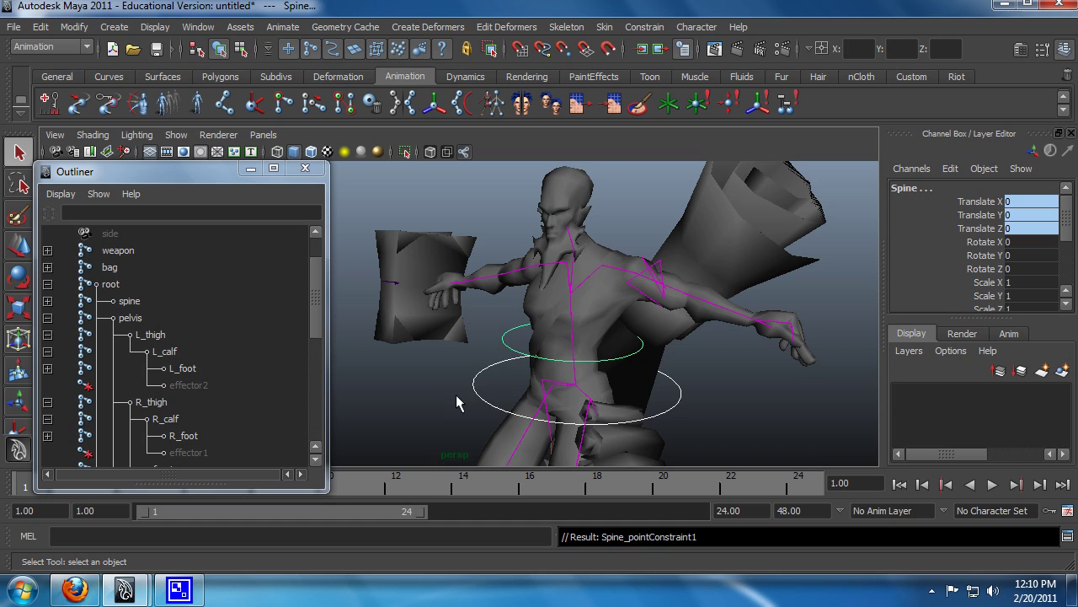
- Test the point constraint by moving the Hip control down about 27 units, and undo the move
click(493, 385)
key(w)
drag(585, 350, 578, 431)
click(499, 398)
key(e)
key(ctrl+z)
key(ctrl+z)
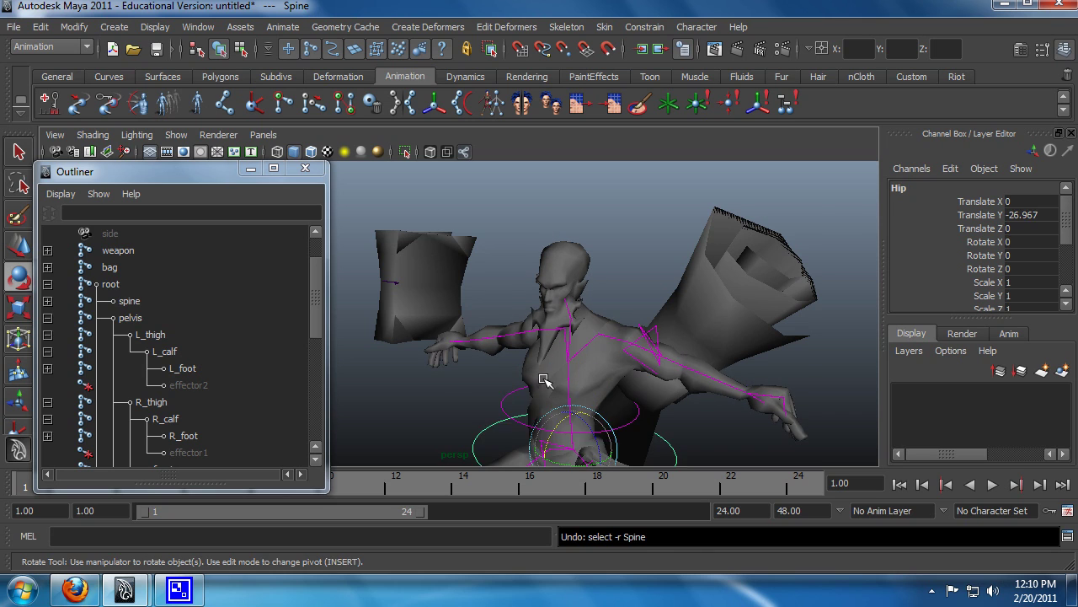
key(ctrl+z)
- Parent the Spine control under the Ryze control in the outliner hierarchy
key(q)
click(444, 386)
alt+drag(444, 386, 655, 364)
alt+middle_drag(655, 364, 663, 193)
alt+drag(672, 337, 559, 351)
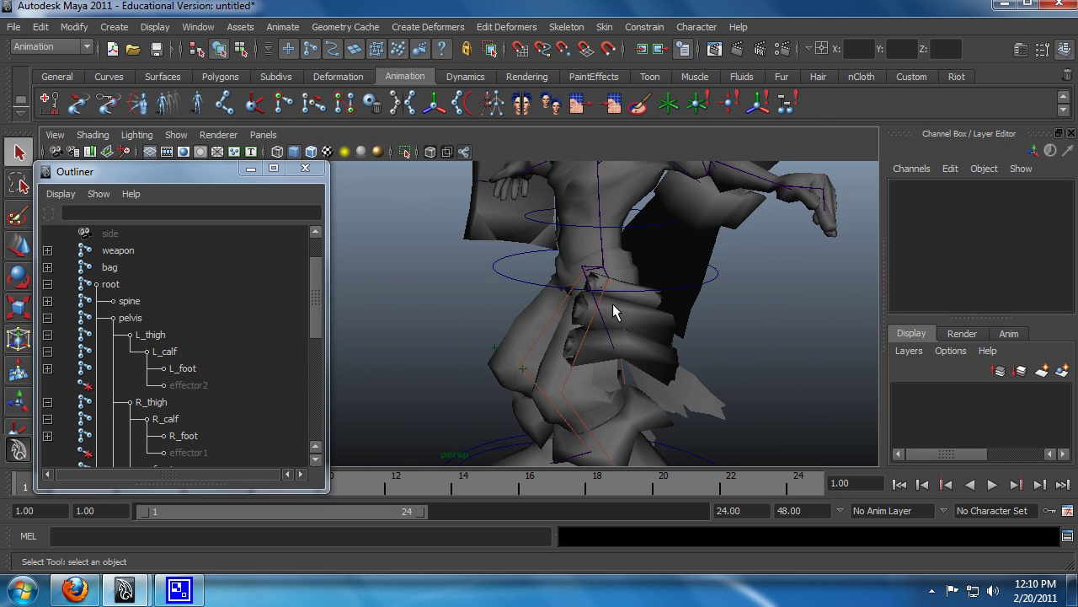
alt+middle_drag(614, 305, 629, 399)
alt+drag(488, 345, 651, 338)
alt+drag(546, 310, 544, 345)
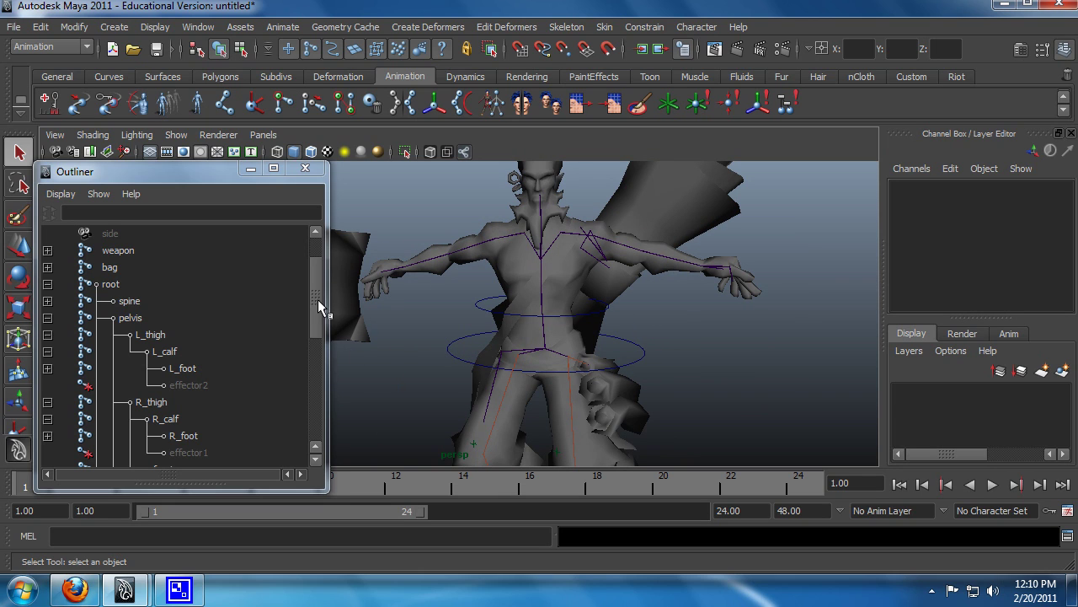
drag(318, 299, 287, 425)
click(116, 418)
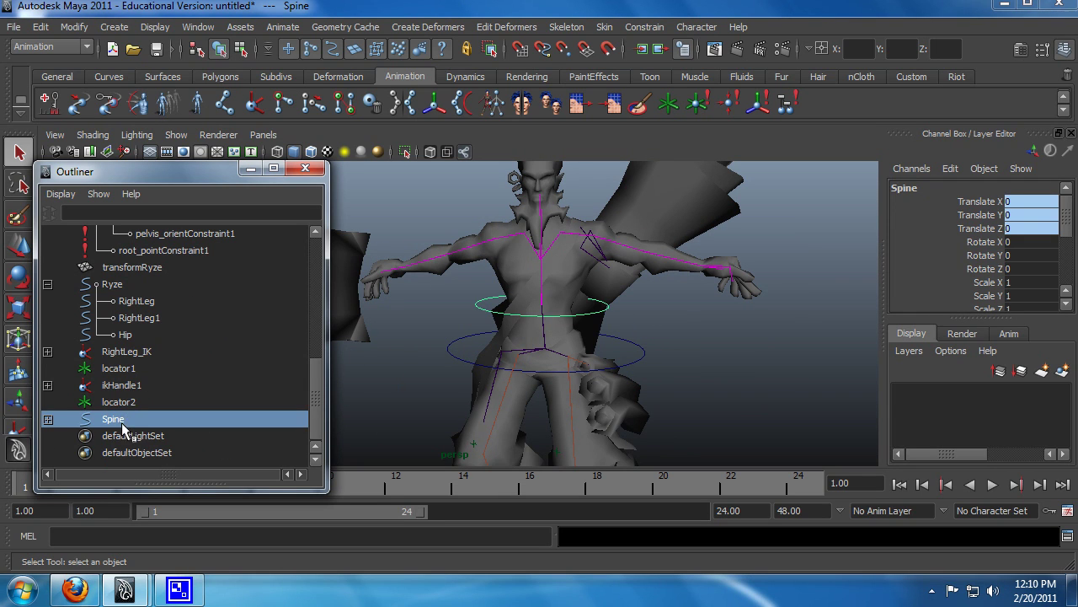
middle_drag(113, 421, 142, 310)
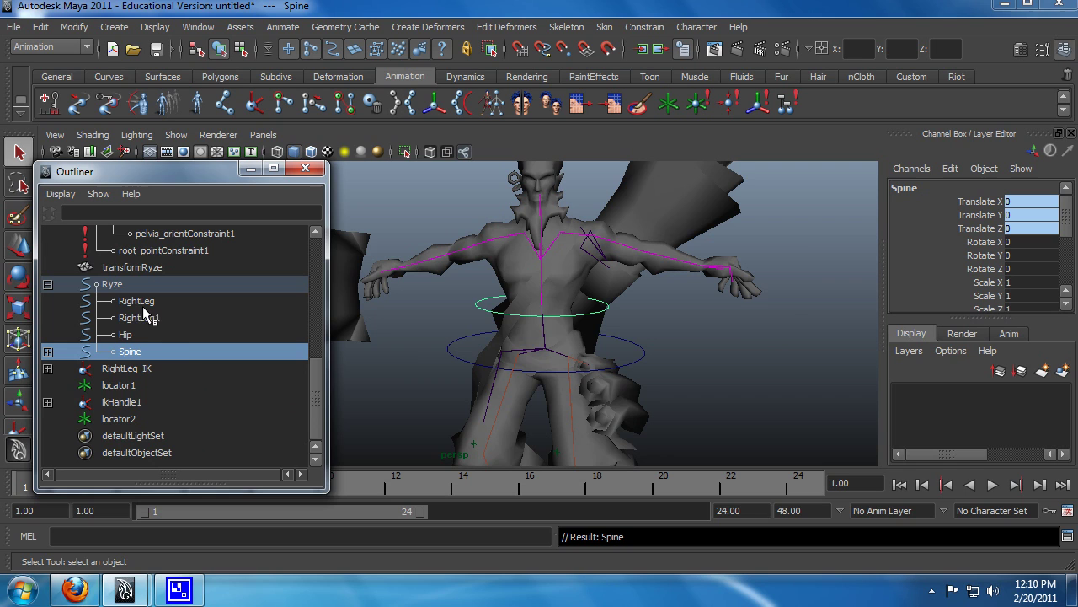
- Test the hierarchy by raising the main Ryze control about 37 units, and undo the move
alt+drag(742, 331, 763, 388)
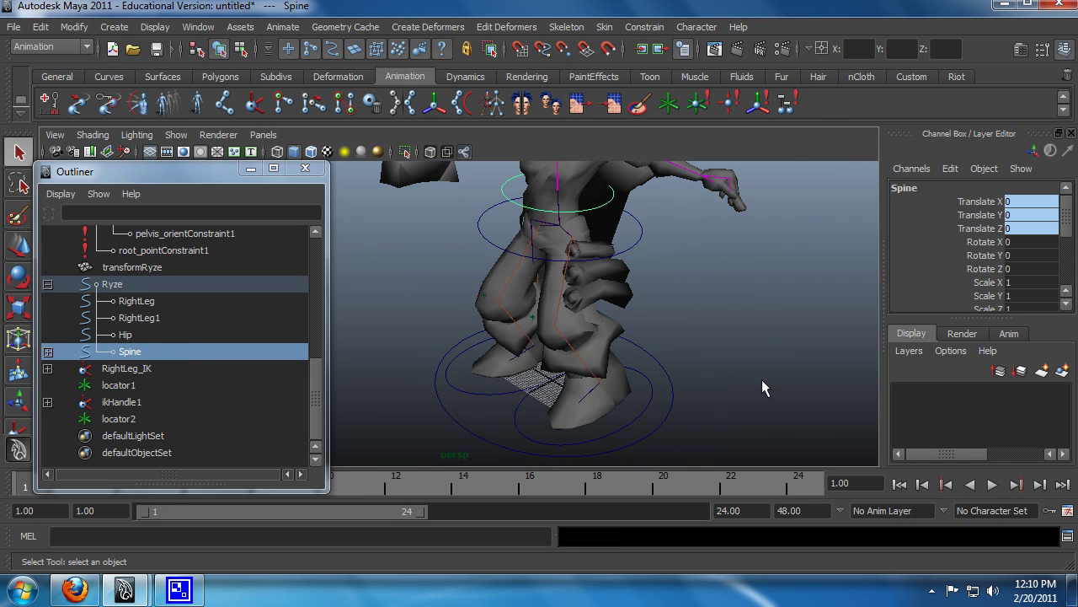
click(666, 414)
key(w)
alt+middle_drag(741, 371, 685, 397)
scroll(686, 398, down, 3)
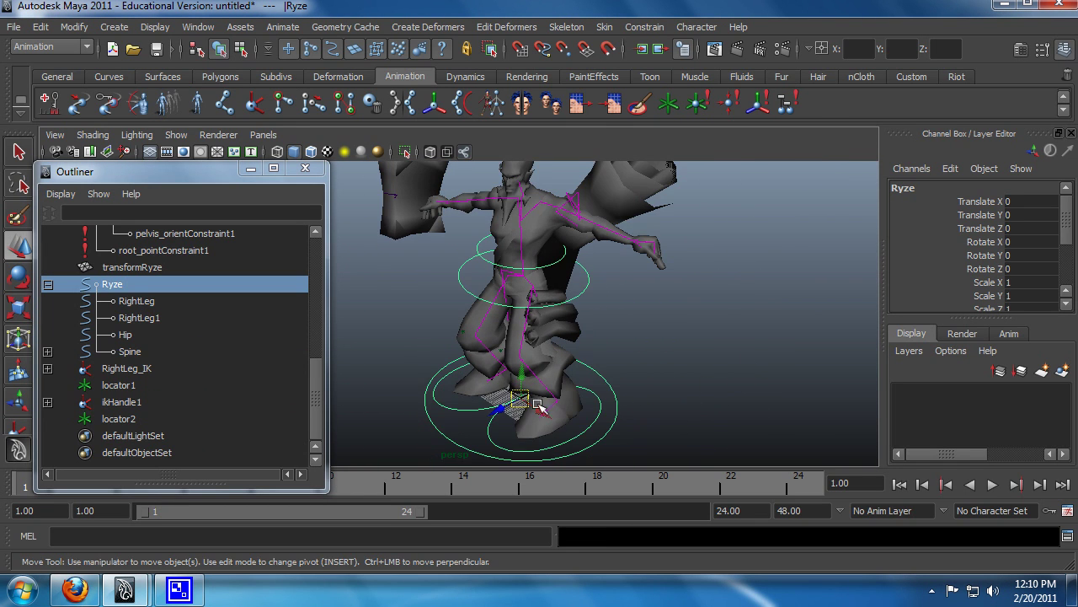
drag(525, 374, 545, 300)
key(ctrl+z)
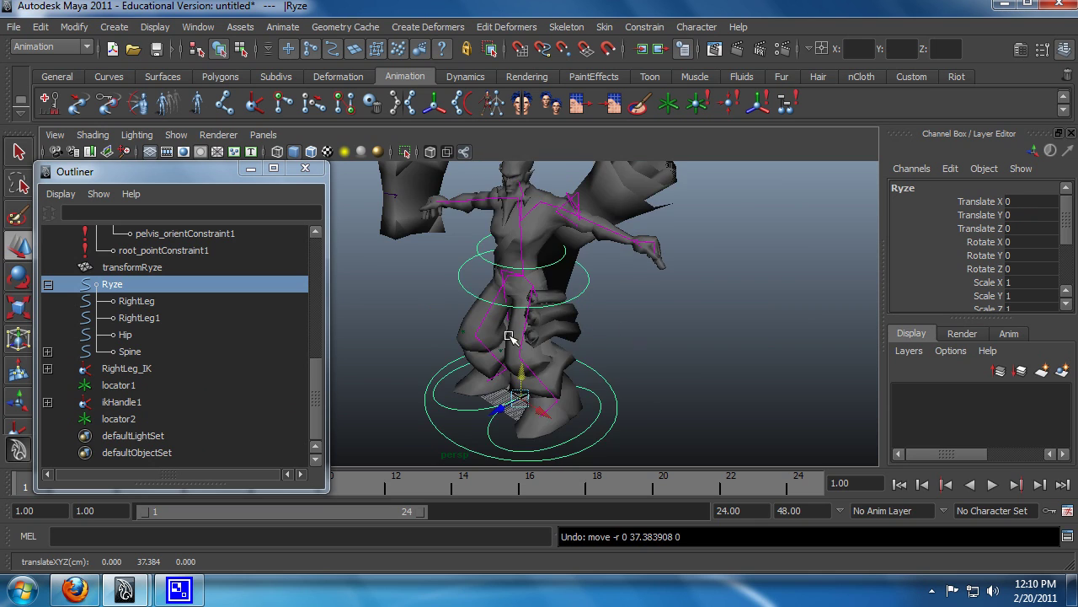
alt+drag(511, 337, 581, 314)
alt+middle_drag(581, 314, 697, 344)
alt+drag(697, 344, 545, 291)
alt+drag(629, 359, 705, 334)
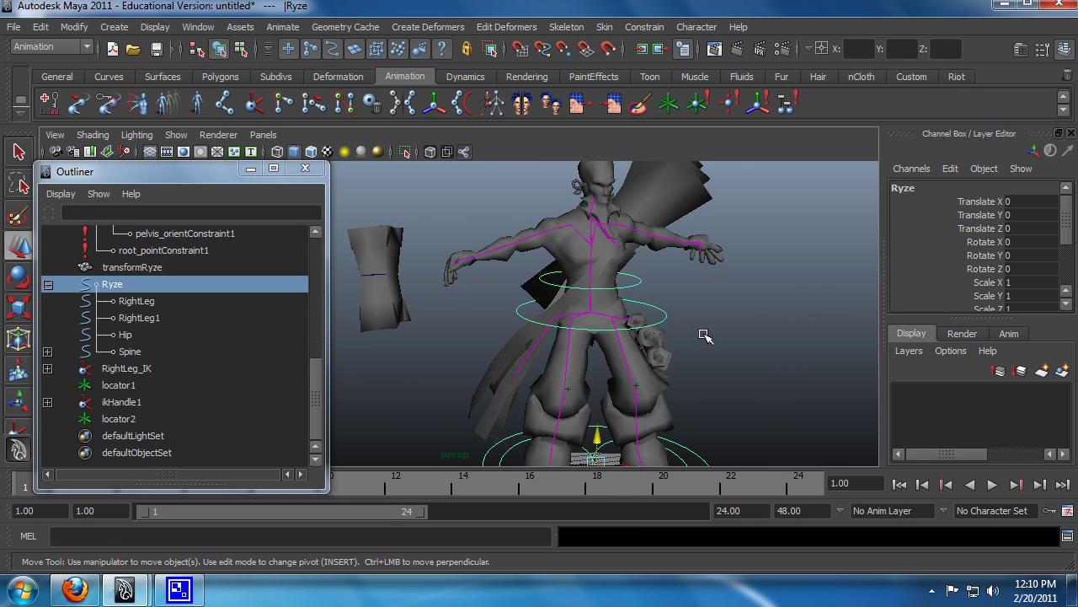
alt+middle_drag(723, 334, 690, 359)
alt+drag(699, 340, 648, 346)
scroll(677, 354, up, 2)
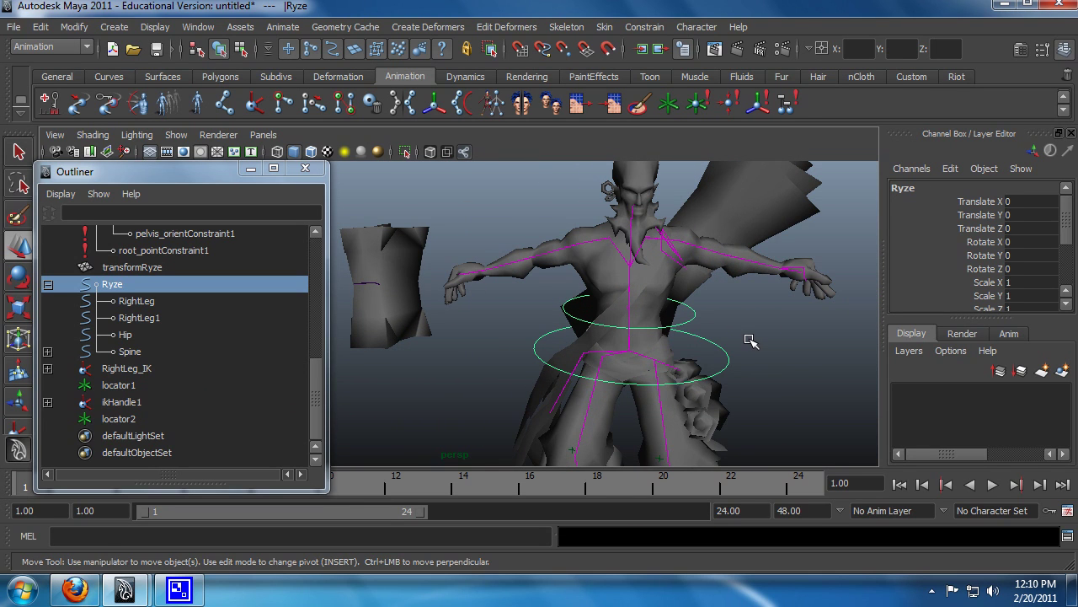
alt+middle_drag(727, 352, 655, 371)
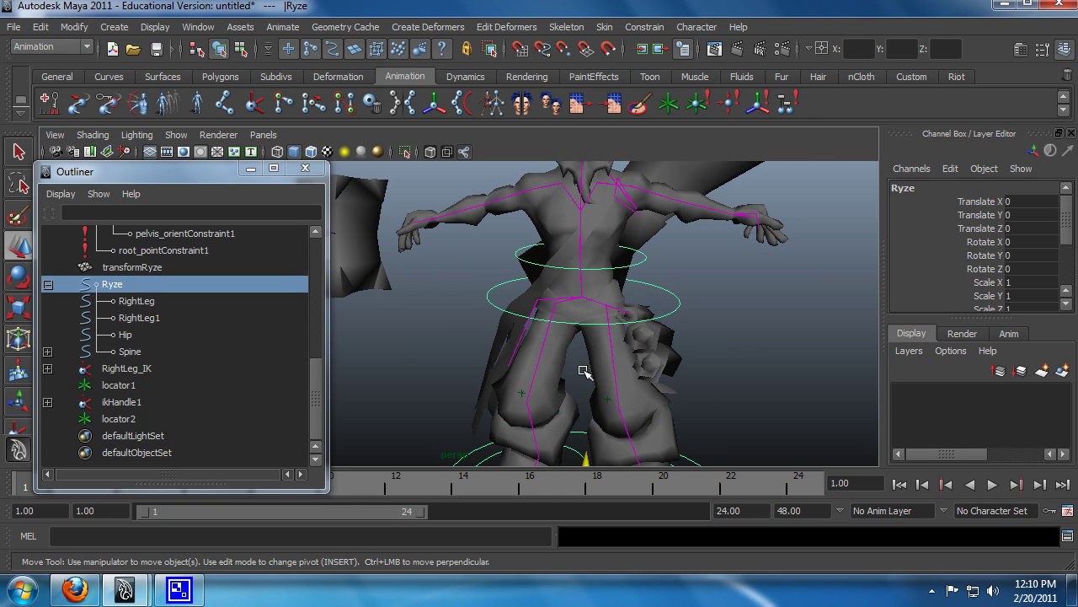
key(q)
click(715, 329)
scroll(713, 330, up, 2)
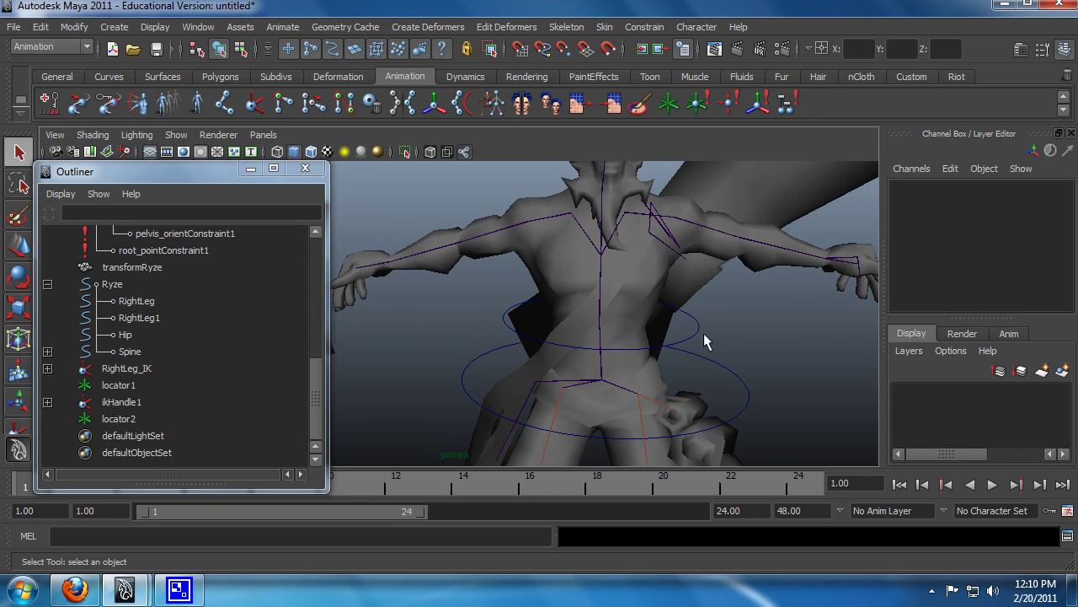
alt+middle_drag(678, 331, 624, 386)
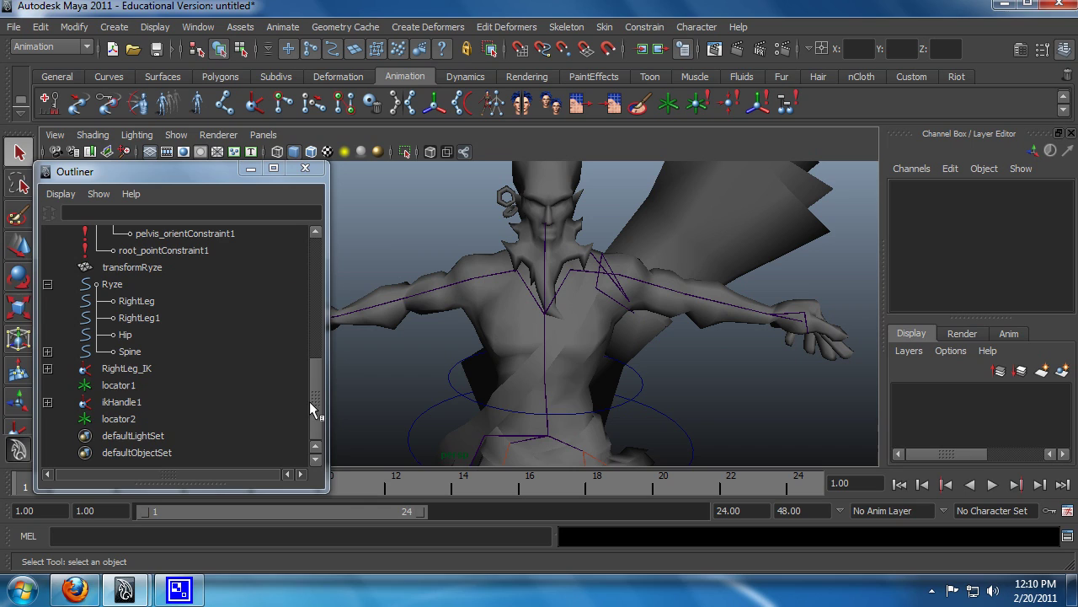
- Check the constraint under the Spine control, and locate the spine_b joint in the root joint hierarchy
scroll(313, 380, up, 1)
click(48, 402)
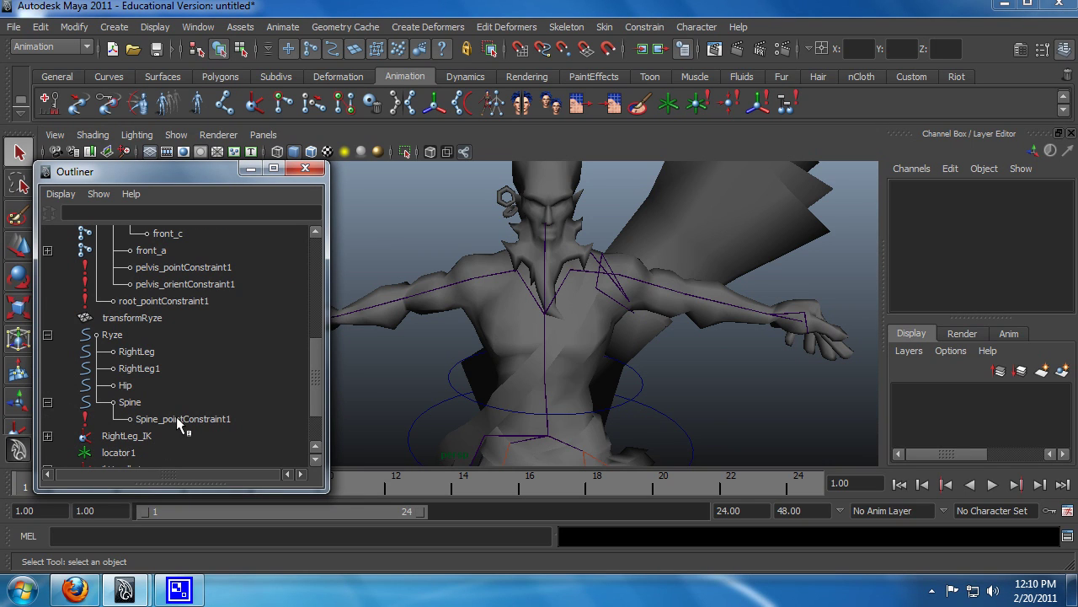
click(48, 402)
drag(320, 373, 314, 293)
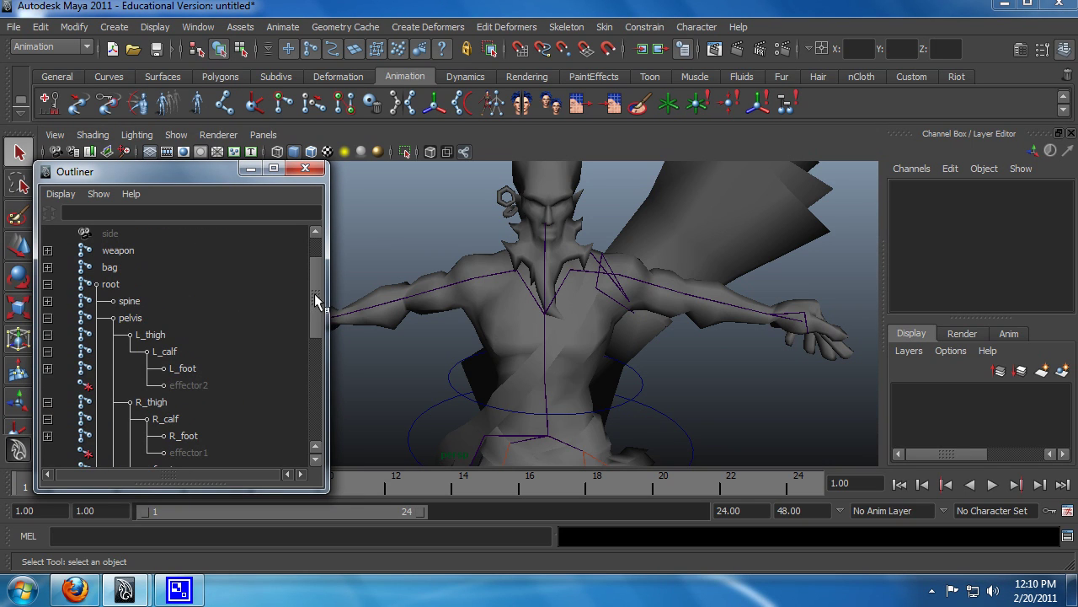
click(48, 301)
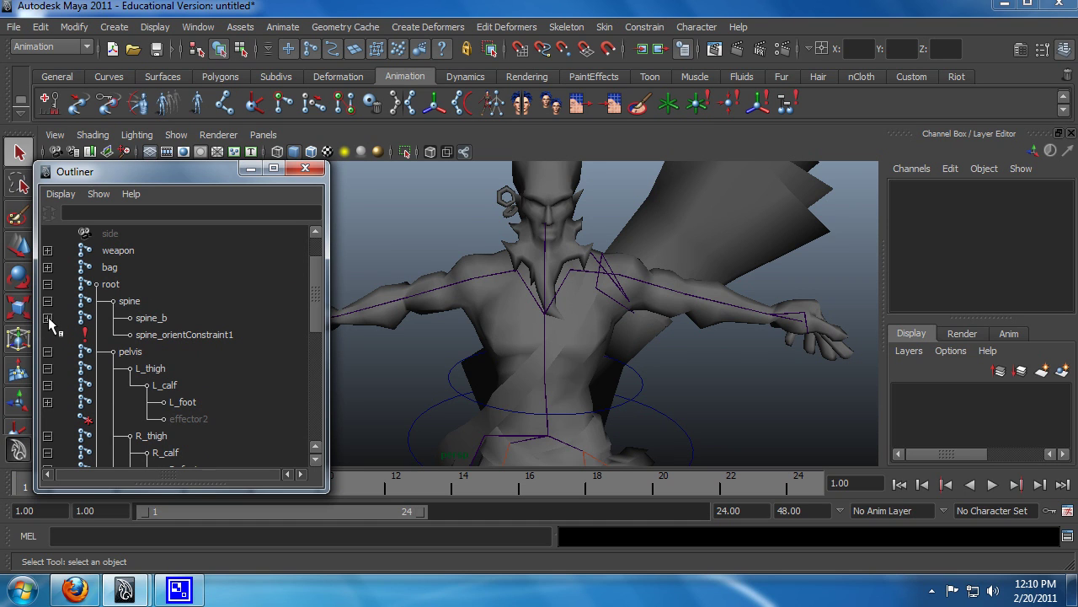
click(168, 318)
alt+drag(727, 341, 434, 413)
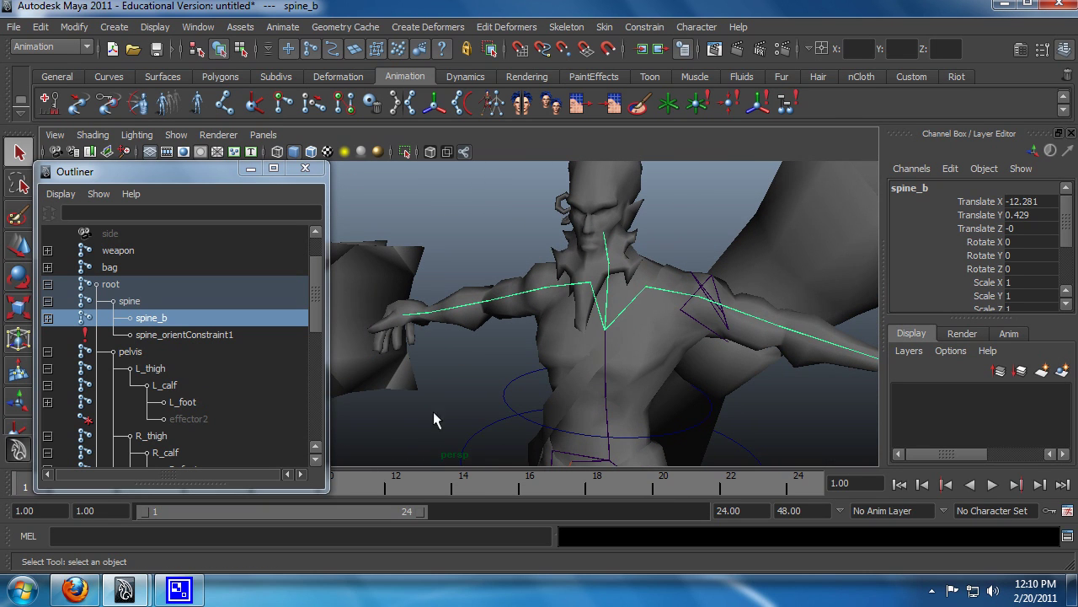
- Duplicate the Spine control and snap the copy up onto the spine_b joint in the chest
click(513, 390)
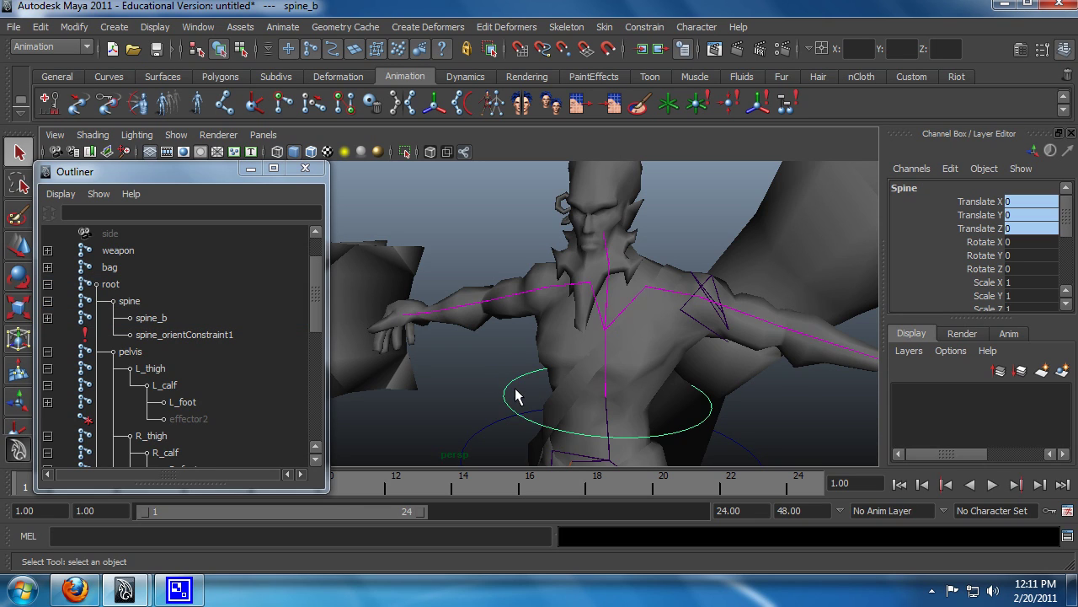
click(570, 435)
key(w)
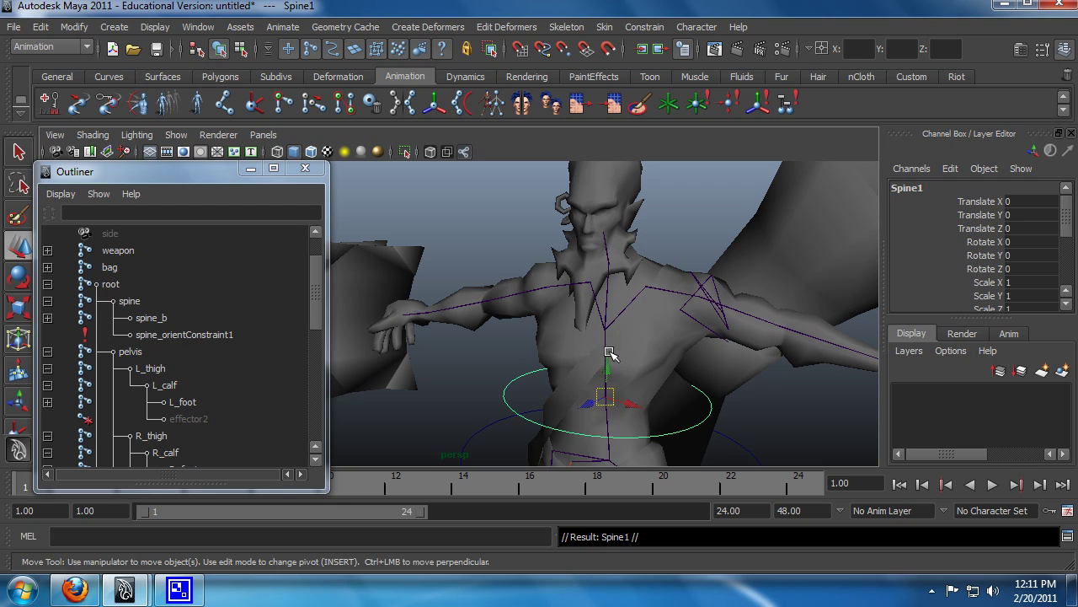
drag(606, 371, 633, 340)
scroll(638, 382, up, 2)
key(v)
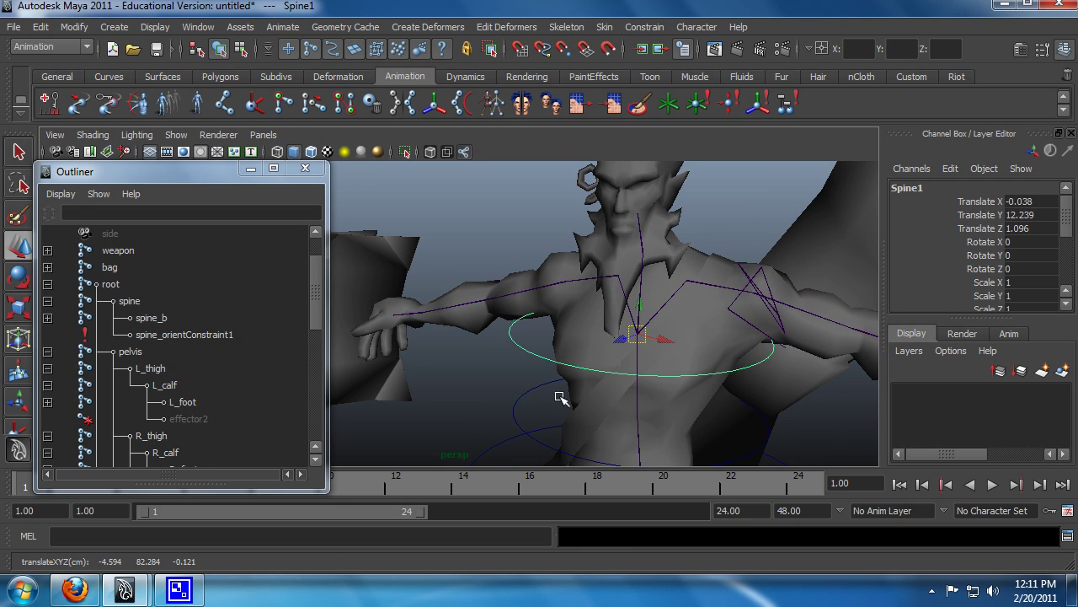
- Freeze the transformations of the duplicated spine control at the chest
alt+drag(558, 393, 645, 402)
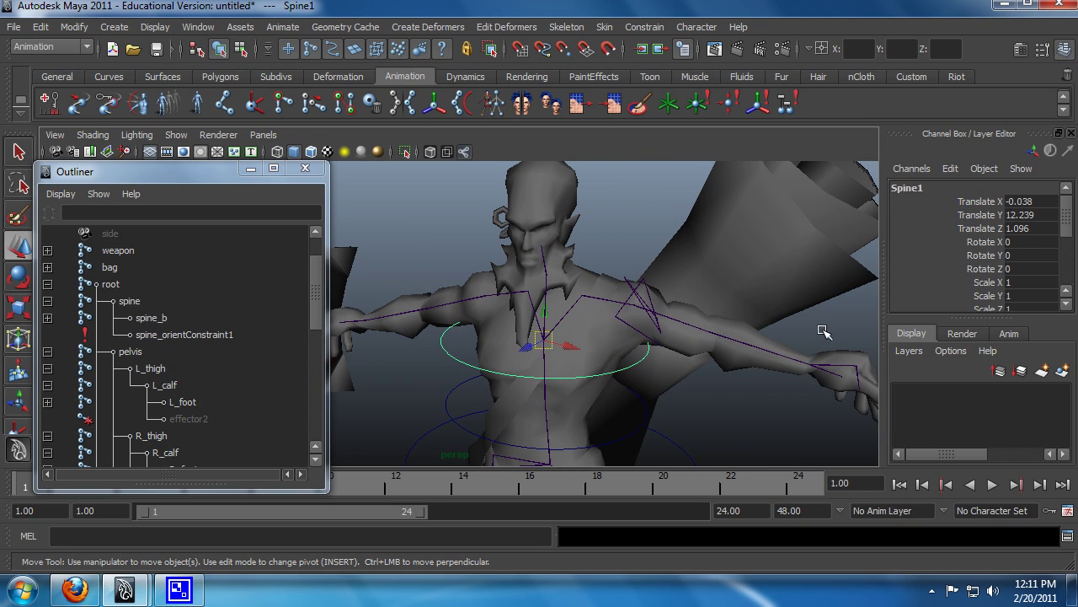
click(74, 27)
click(124, 86)
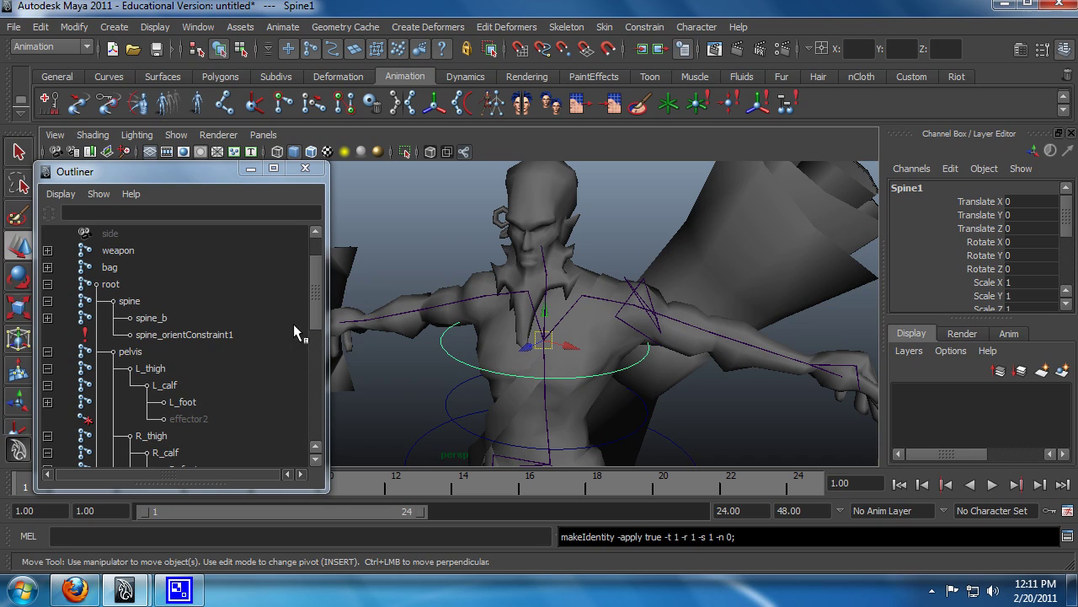
- Orient-constrain the spine_b joint to the duplicated spine control
drag(444, 367, 448, 344)
mouse_move(317, 278)
mouse_down()
mouse_move(320, 352)
mouse_move(310, 276)
mouse_up()
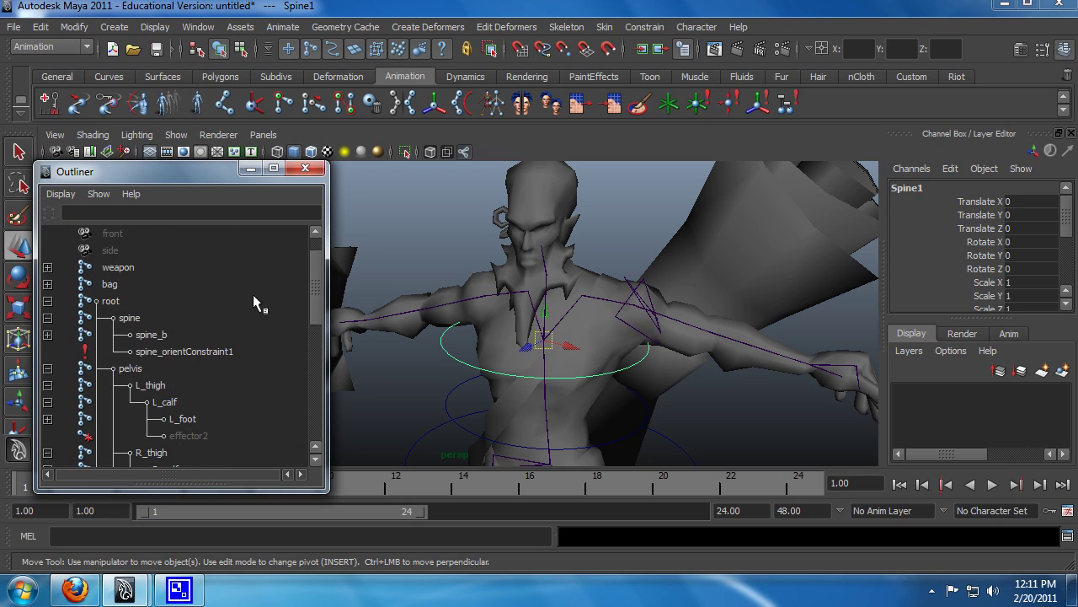
click(133, 336)
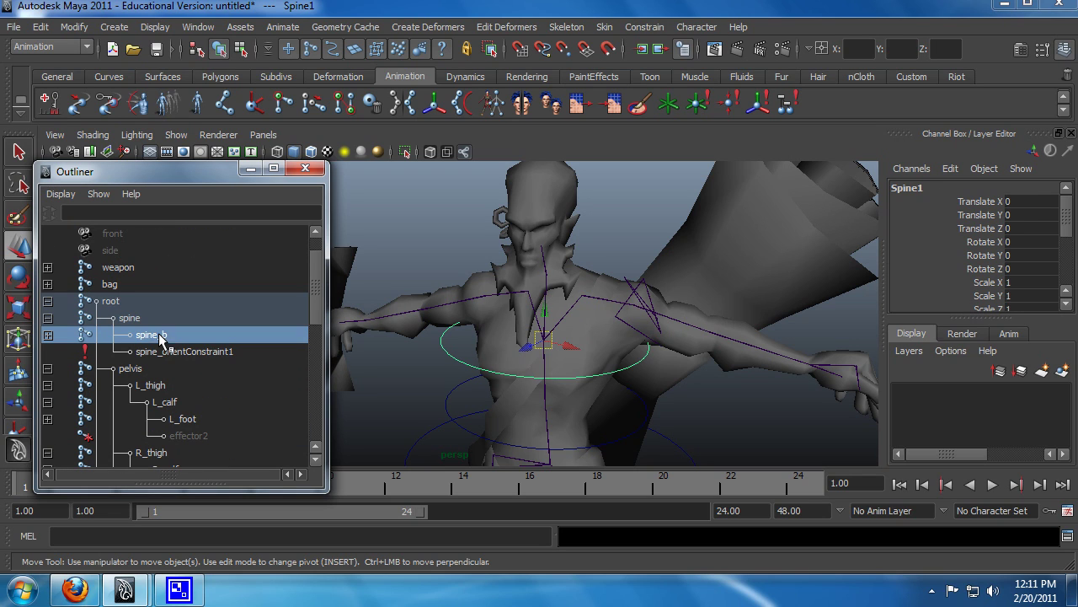
click(644, 27)
click(664, 83)
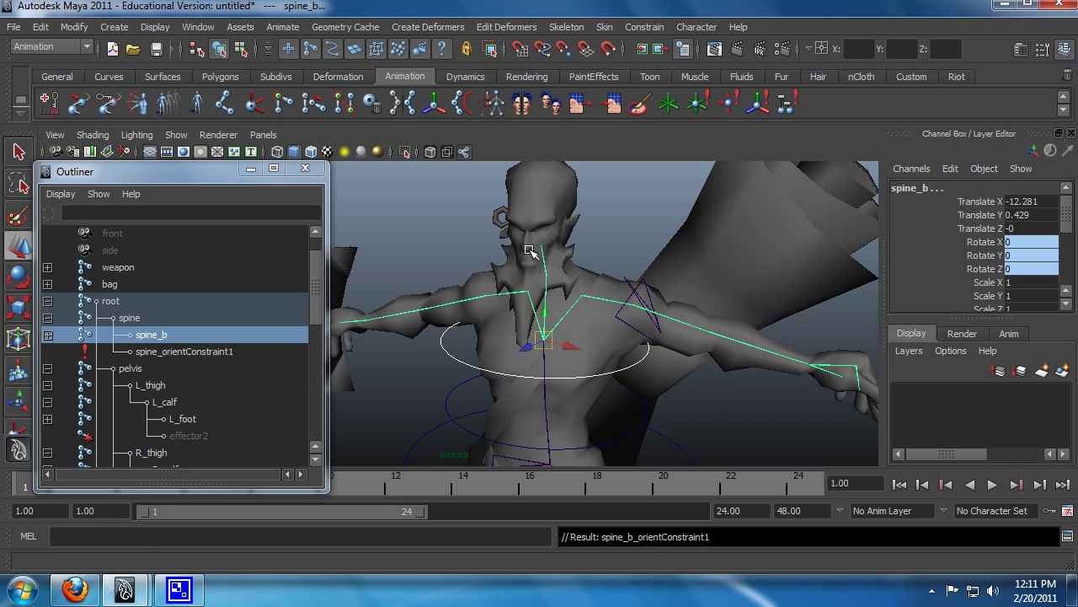
- Bend the torso forward by rotating Spine1 about 15 degrees and Spine about 12 degrees in X
click(440, 357)
key(e)
mouse_move(529, 329)
mouse_down()
mouse_move(519, 354)
mouse_move(529, 335)
mouse_up()
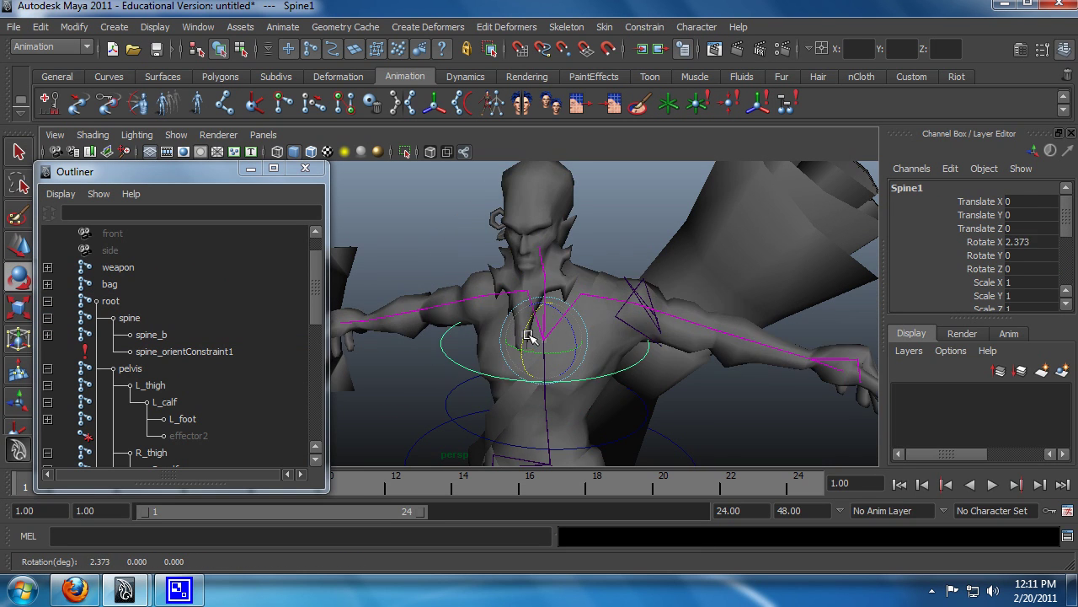
click(455, 412)
mouse_move(527, 390)
mouse_down()
mouse_move(517, 410)
mouse_move(531, 387)
mouse_move(529, 399)
mouse_up()
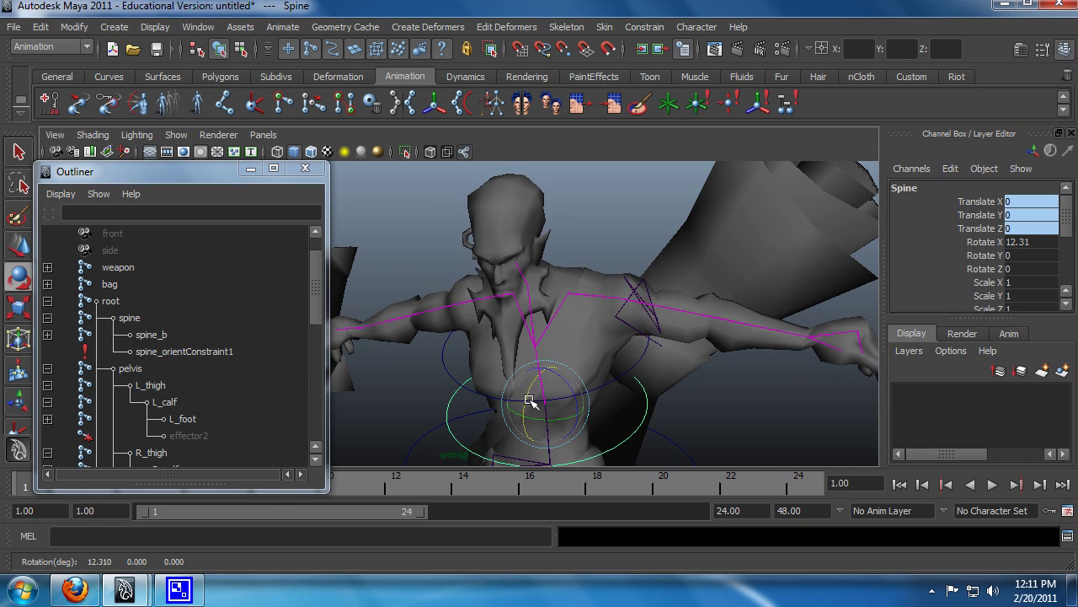
- Ease the chest bend by rotating the Spine1 control to about 10 degrees in X
alt+drag(637, 397, 504, 373)
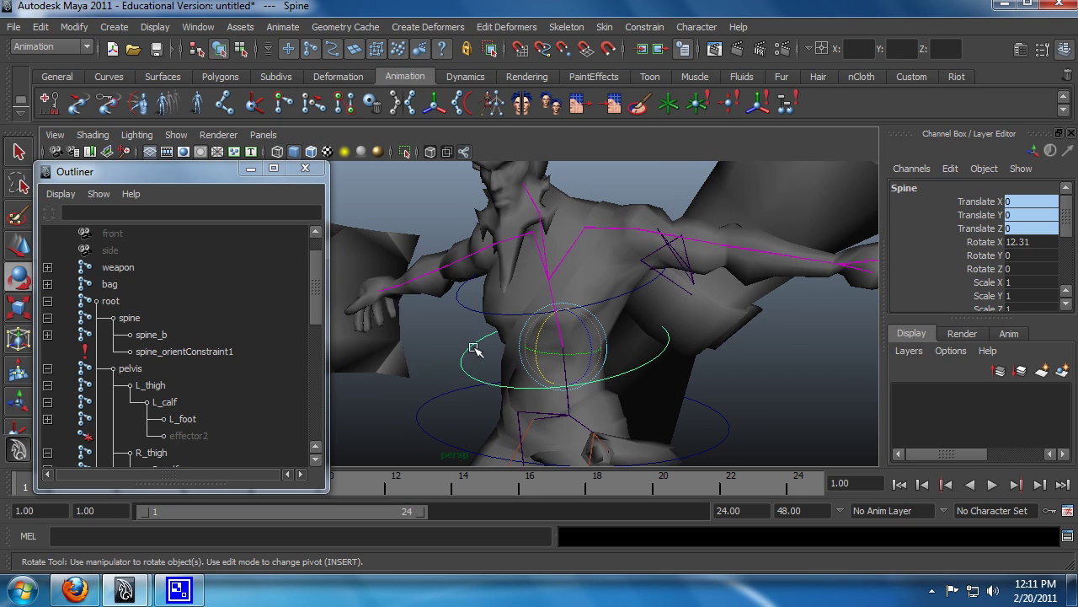
click(464, 310)
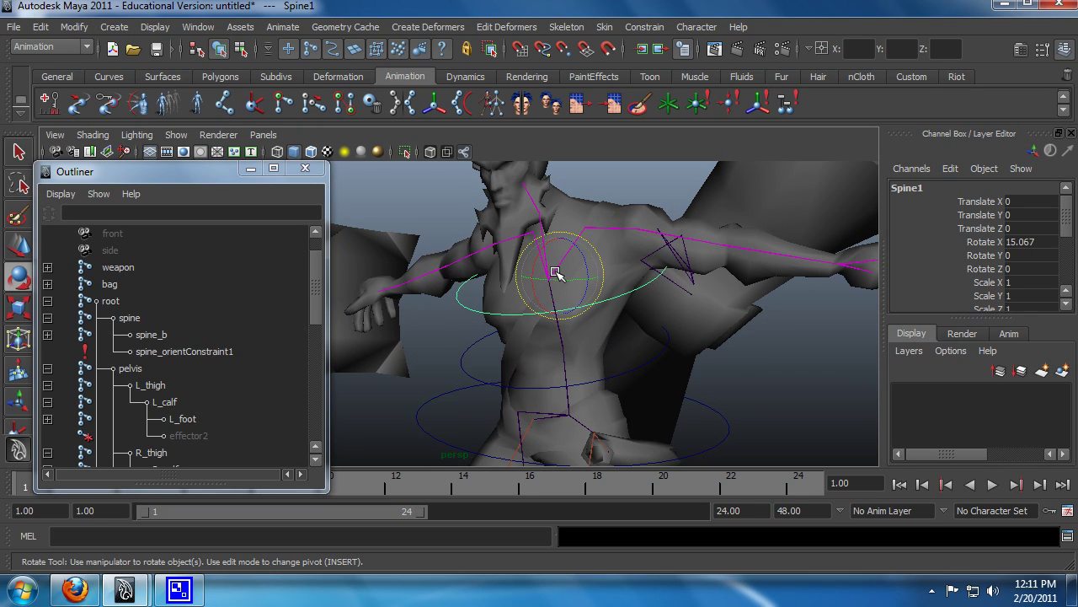
mouse_move(536, 269)
mouse_down()
mouse_move(534, 256)
mouse_move(532, 279)
mouse_move(520, 272)
mouse_move(539, 253)
mouse_up()
key(ctrl+z)
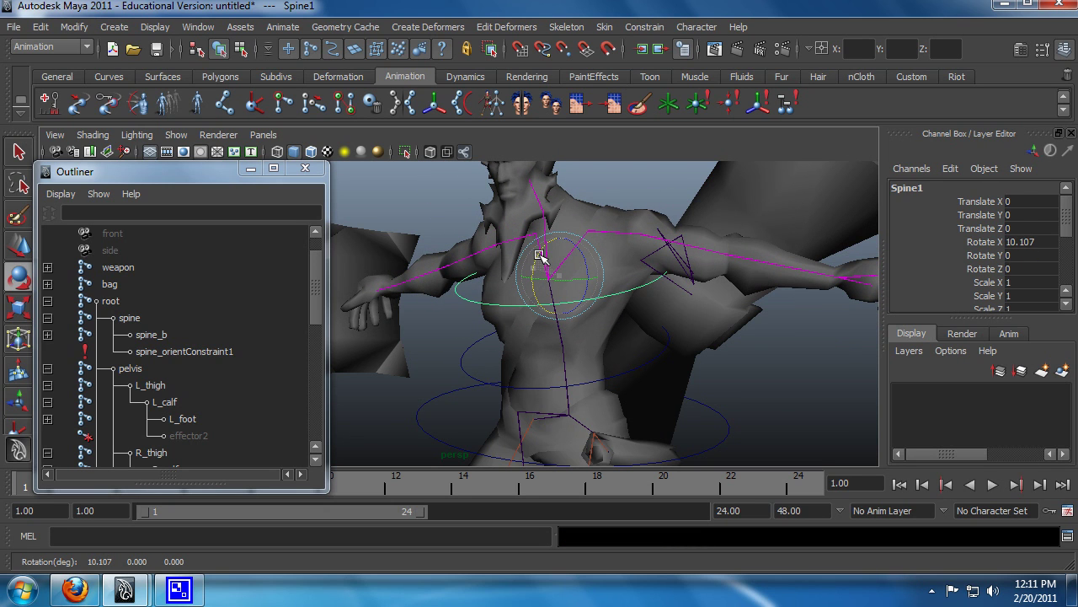
- Lean the chest backward by rotating the Spine1 control to about -21 degrees in X
click(464, 352)
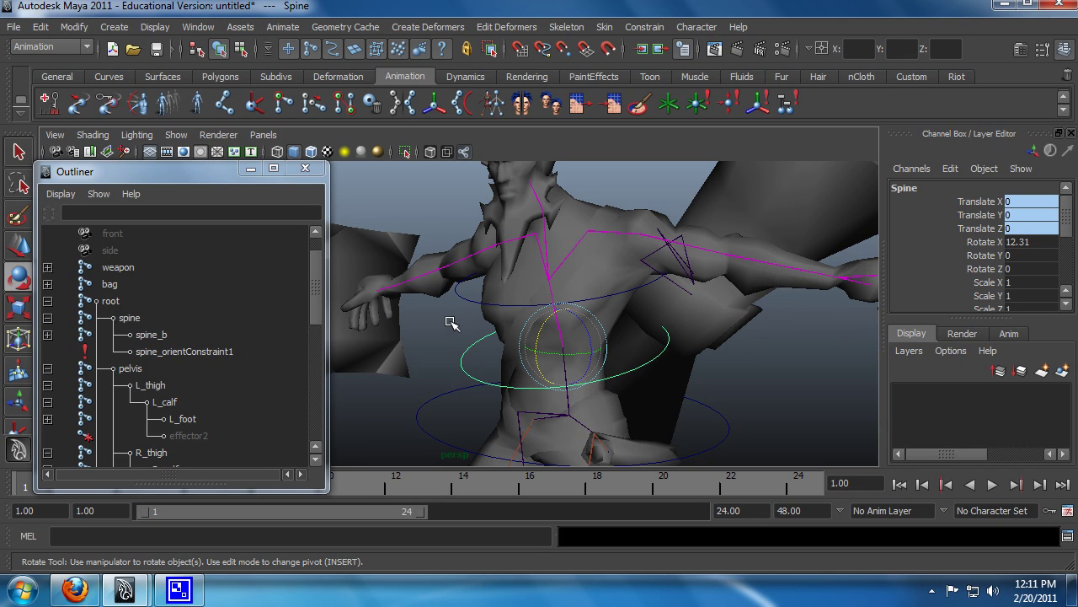
key(q)
click(466, 290)
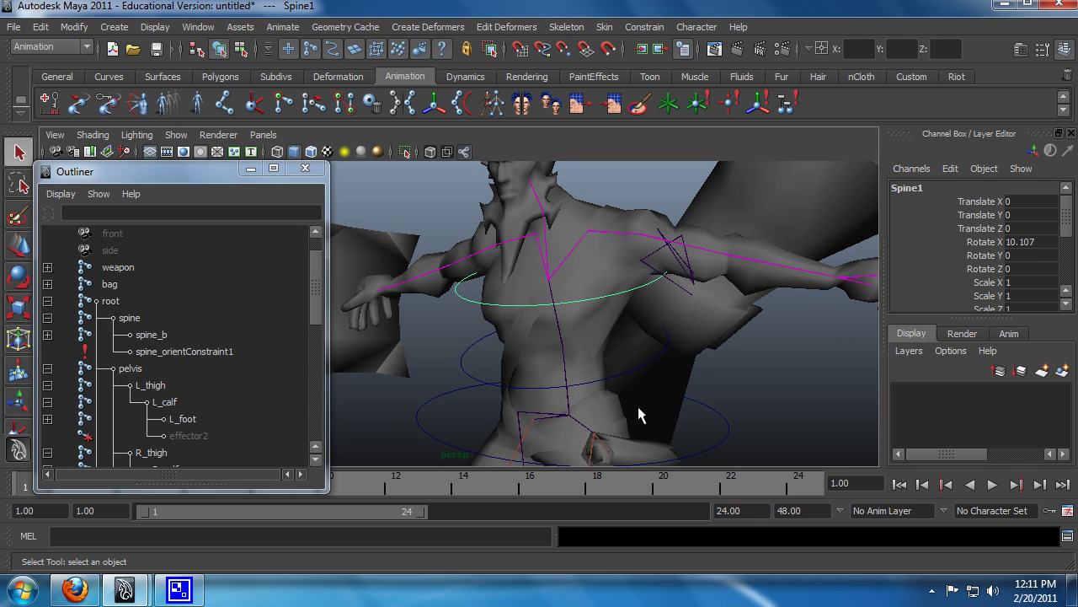
key(e)
drag(534, 267, 539, 263)
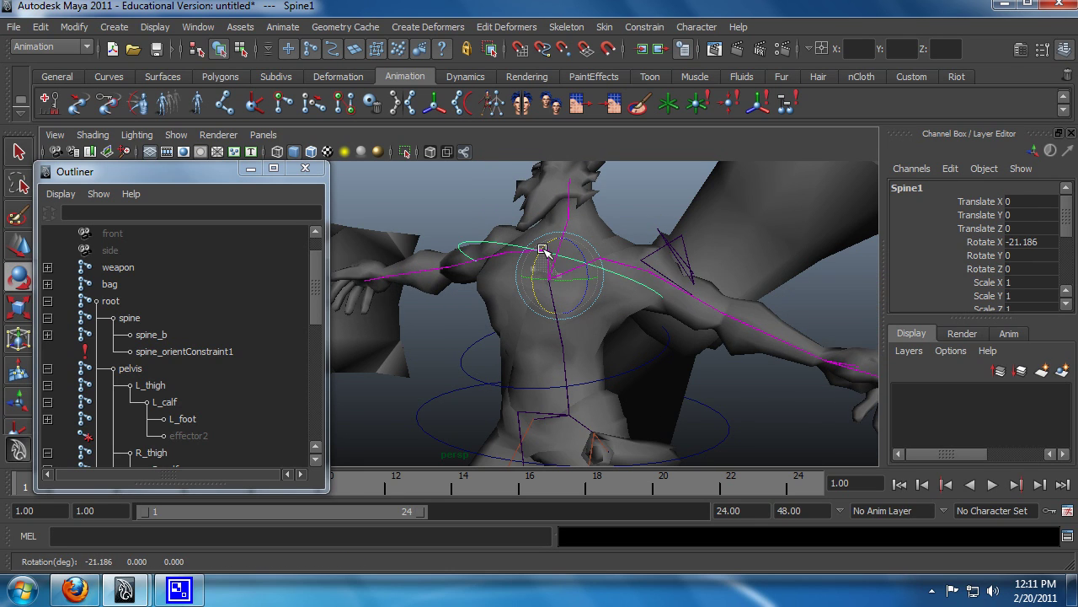
- Lean the torso backward by rotating the Spine control to about -23 degrees in X and inspect the bend from the side
key(q)
click(474, 358)
key(e)
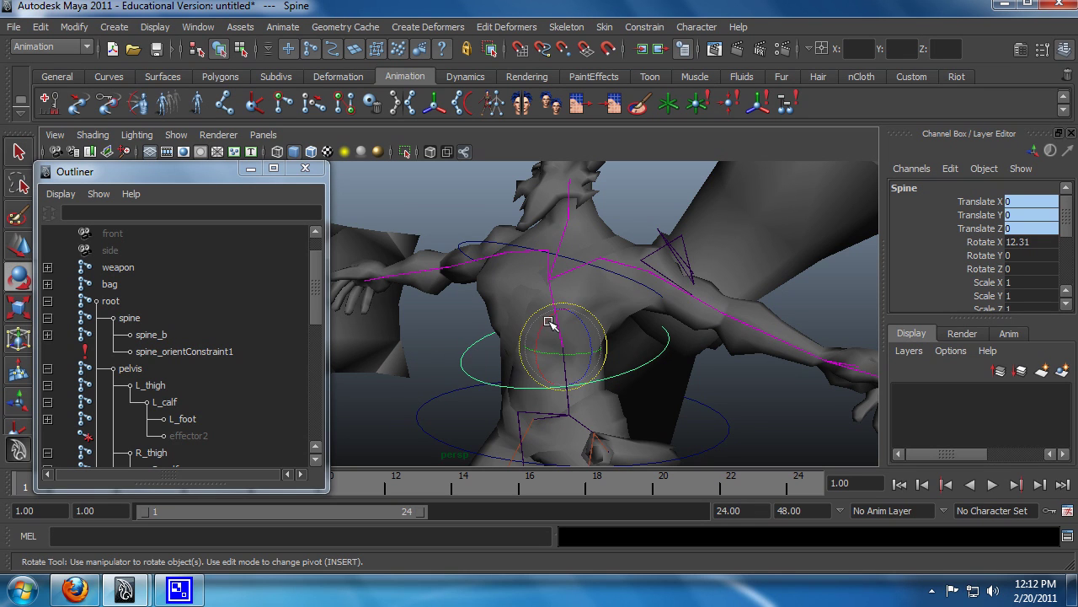
drag(542, 331, 576, 358)
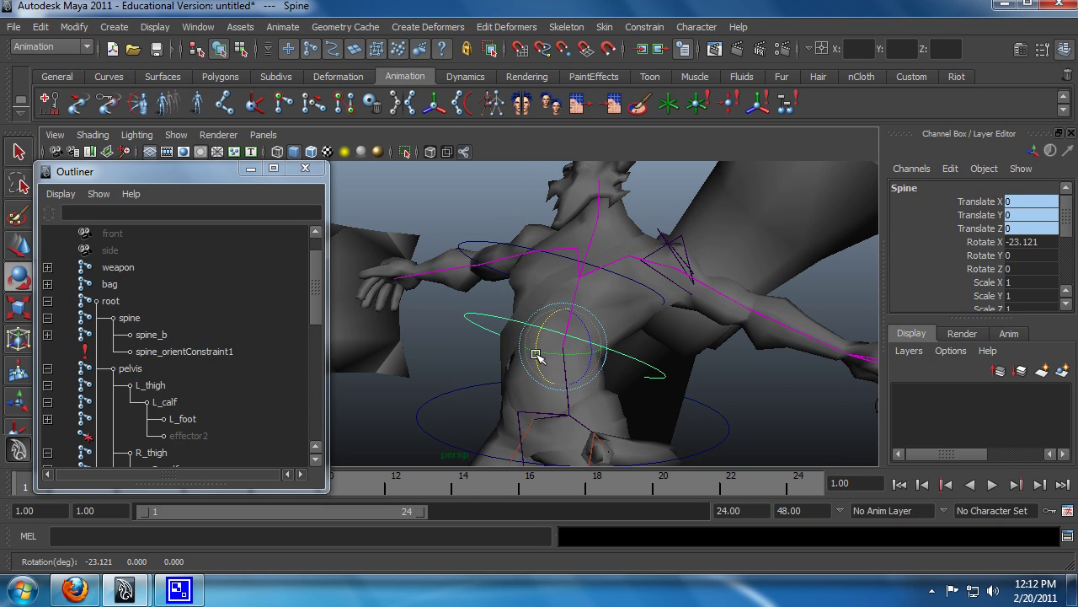
alt+drag(621, 366, 520, 364)
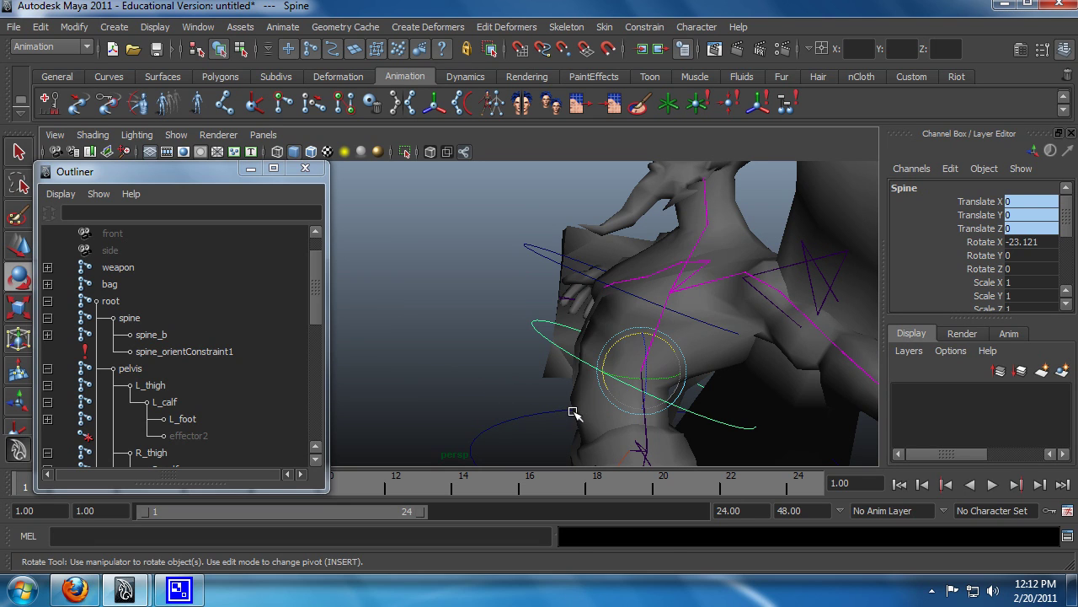
- Undo all test rotations on the Spine and Spine1 controls to return the torso to its neutral pose
key(ctrl+z)
key(ctrl+z)
key(ctrl+z)
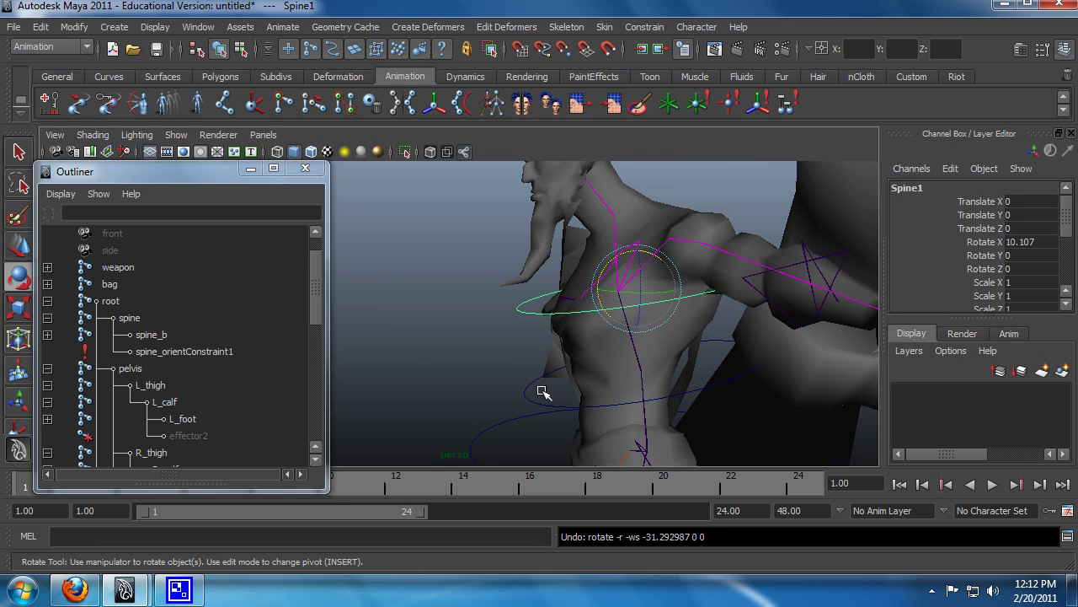
mouse_move(490, 390)
alt+mouse_down()
mouse_move(602, 392)
mouse_move(500, 392)
alt+mouse_up()
key(ctrl+z)
key(ctrl+z)
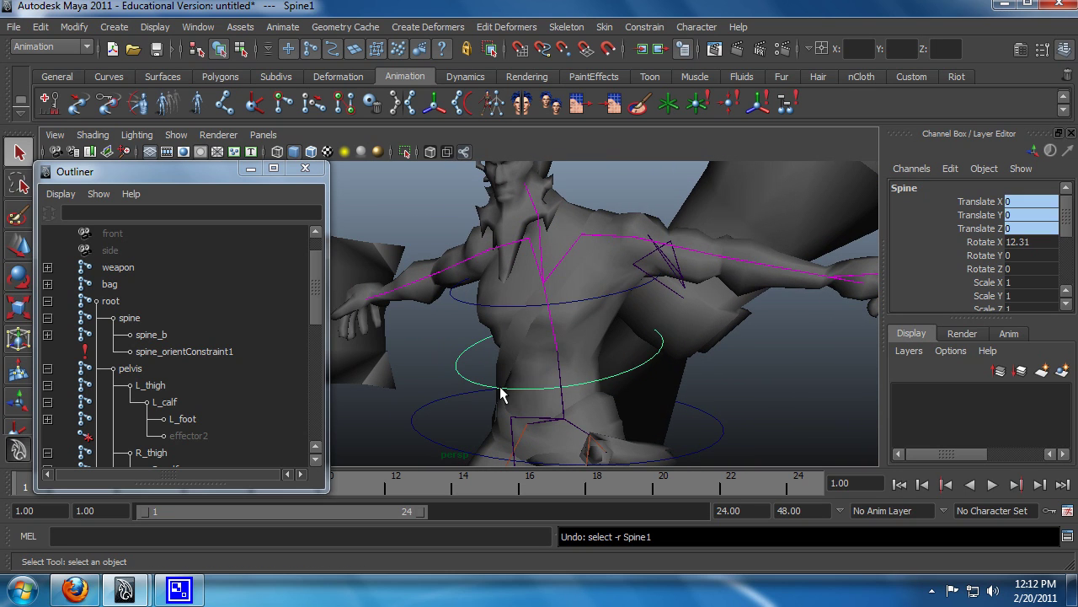
key(ctrl+z)
key(ctrl+z)
key(ctrl+z)
key(ctrl+z)
key(ctrl+z)
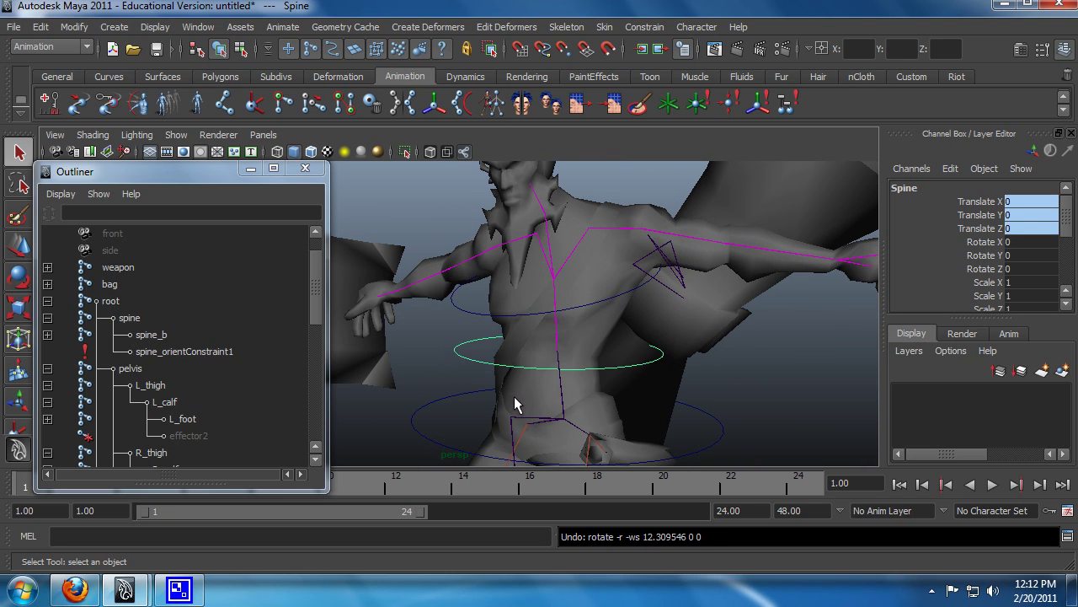
key(ctrl+z)
key(ctrl+z)
key(ctrl+z)
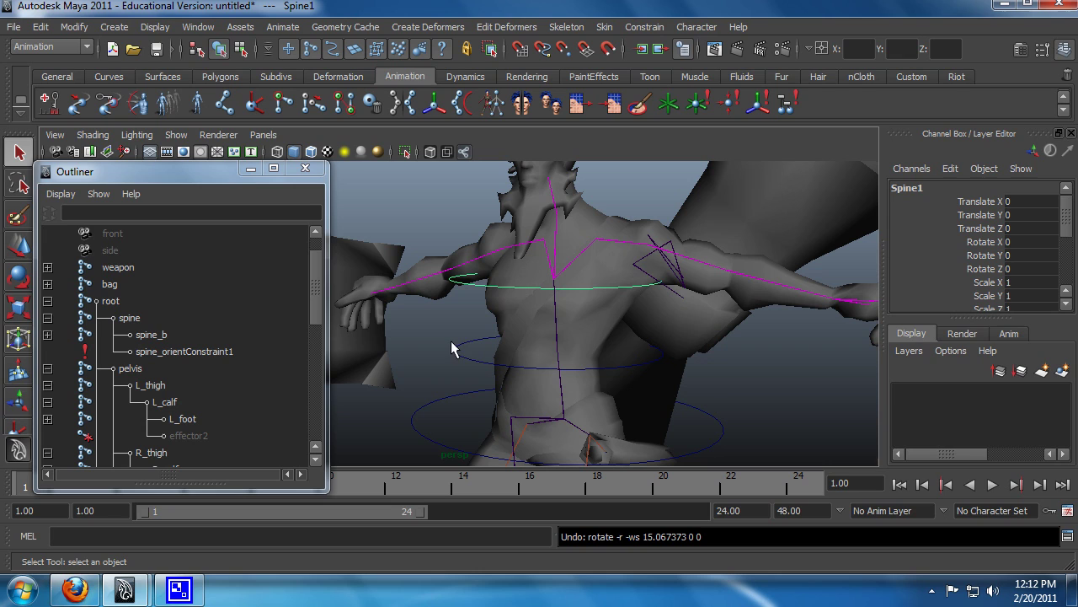
- Orient-constrain the Spine1 control to the Spine control
drag(451, 333, 466, 363)
alt+drag(469, 308, 463, 279)
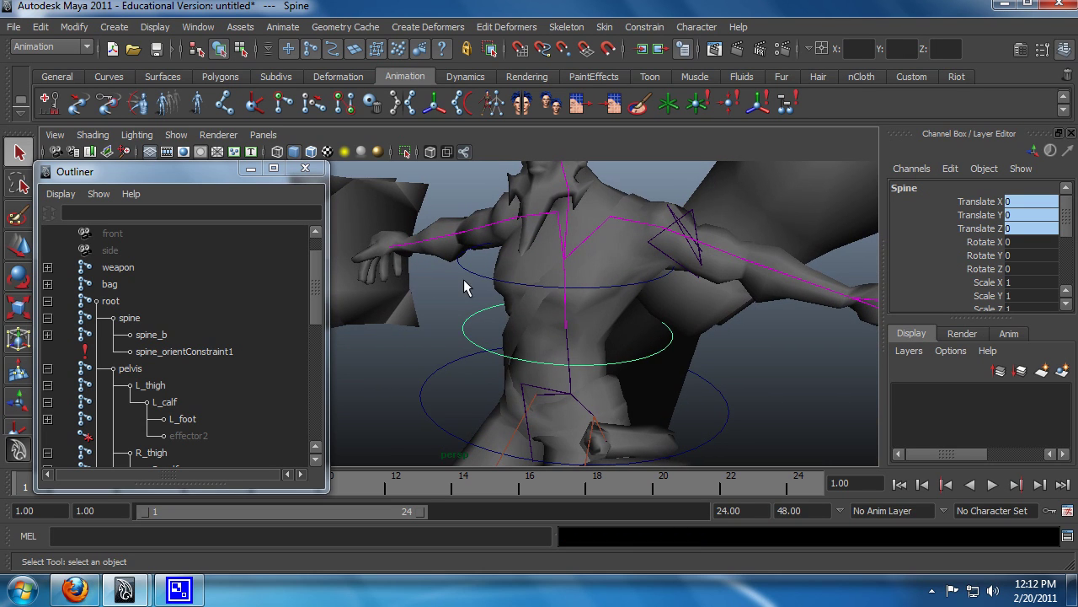
shift+click(489, 275)
click(644, 27)
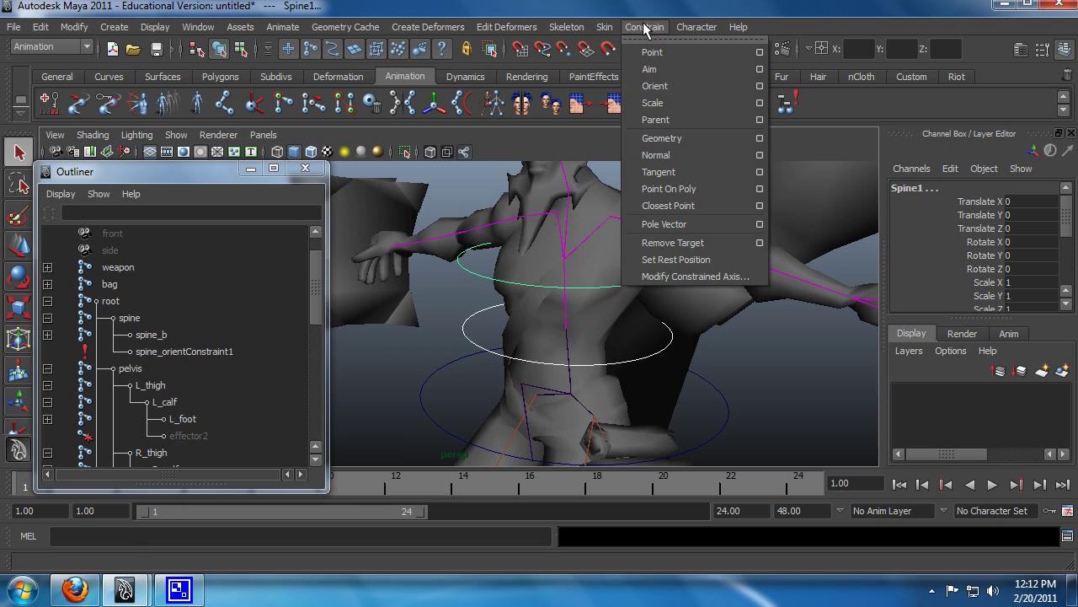
click(675, 85)
- Test the constraint by rotating the Spine control about 33 degrees in X, and undo the rotation
key(e)
drag(450, 305, 536, 329)
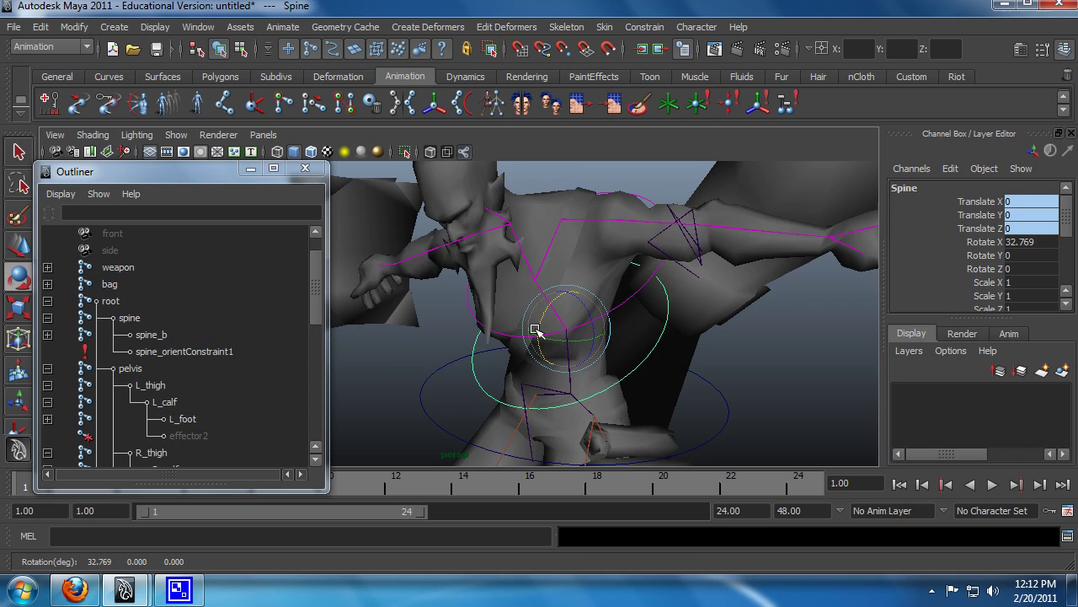
key(ctrl+z)
- Undo the orient constraint between the Spine and Spine1 controls
click(644, 28)
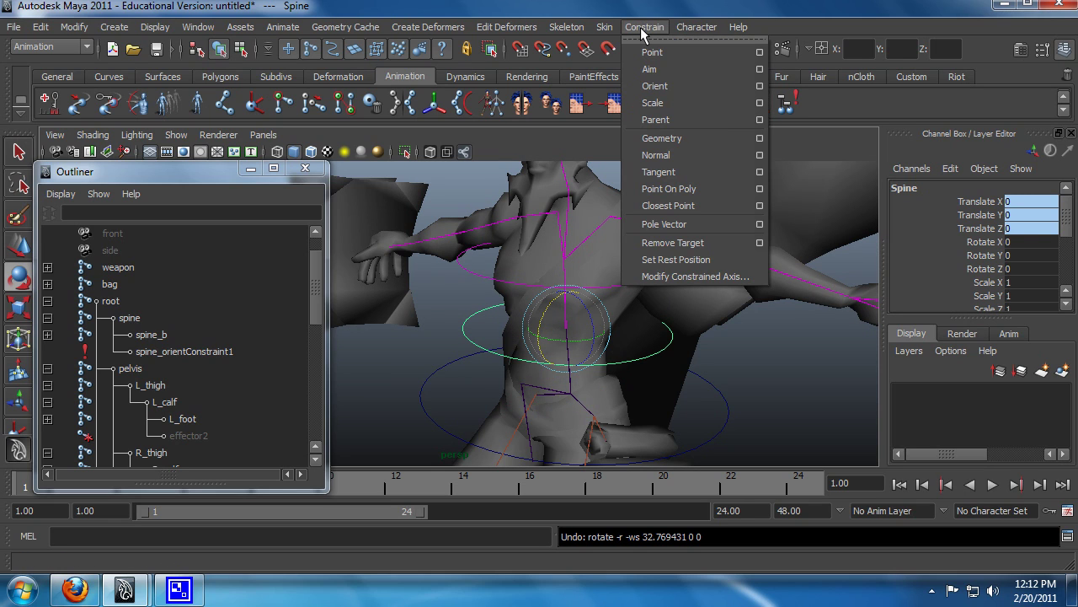
click(641, 27)
key(ctrl+z)
key(ctrl+z)
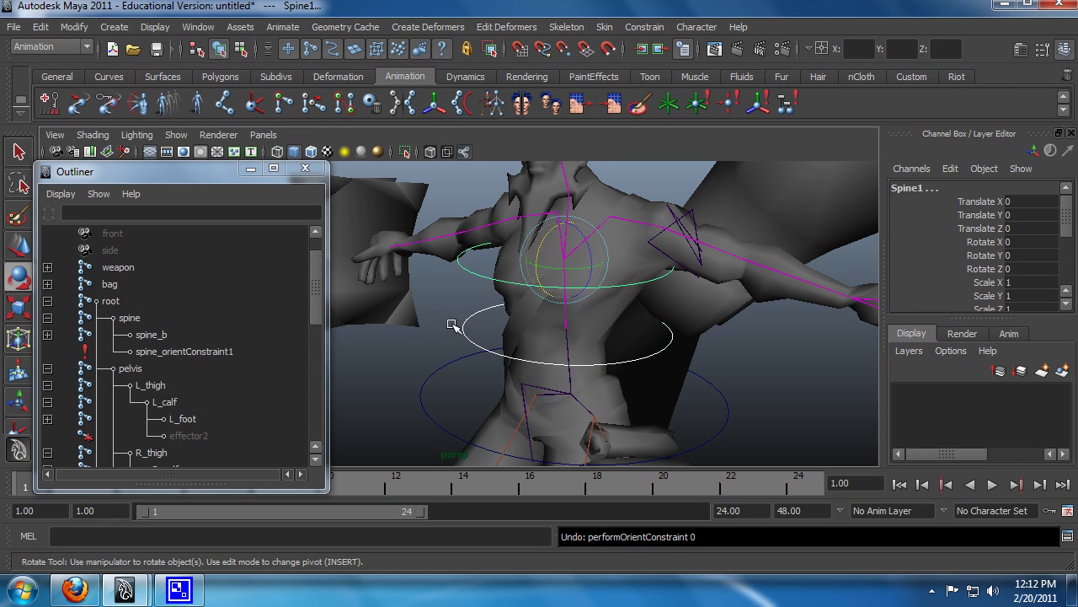
- Parent the Spine1 control under the Spine control in the Ryze hierarchy and expand Spine
click(462, 327)
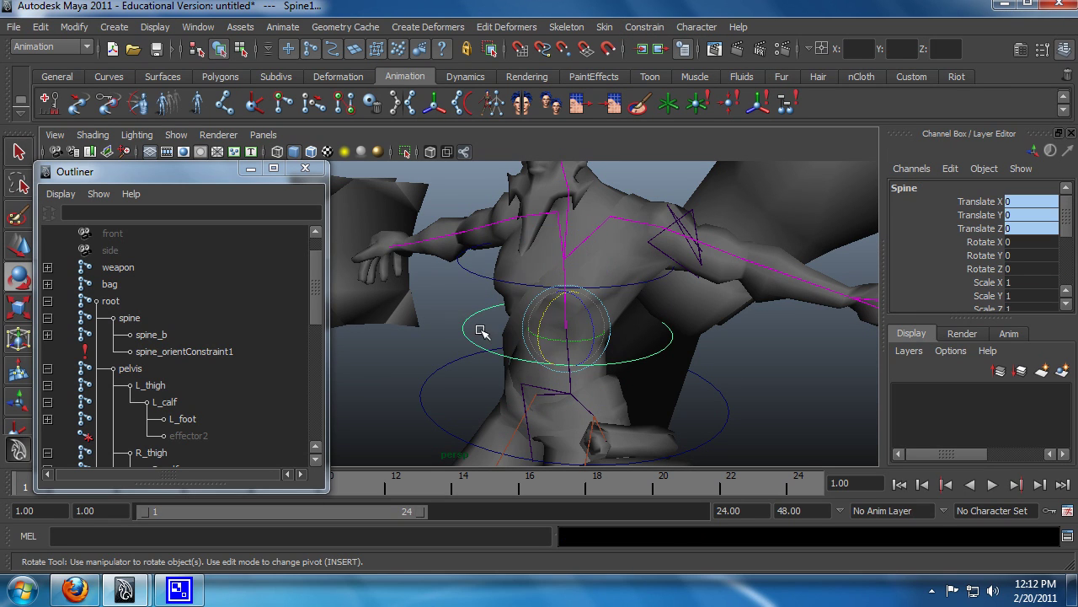
click(482, 267)
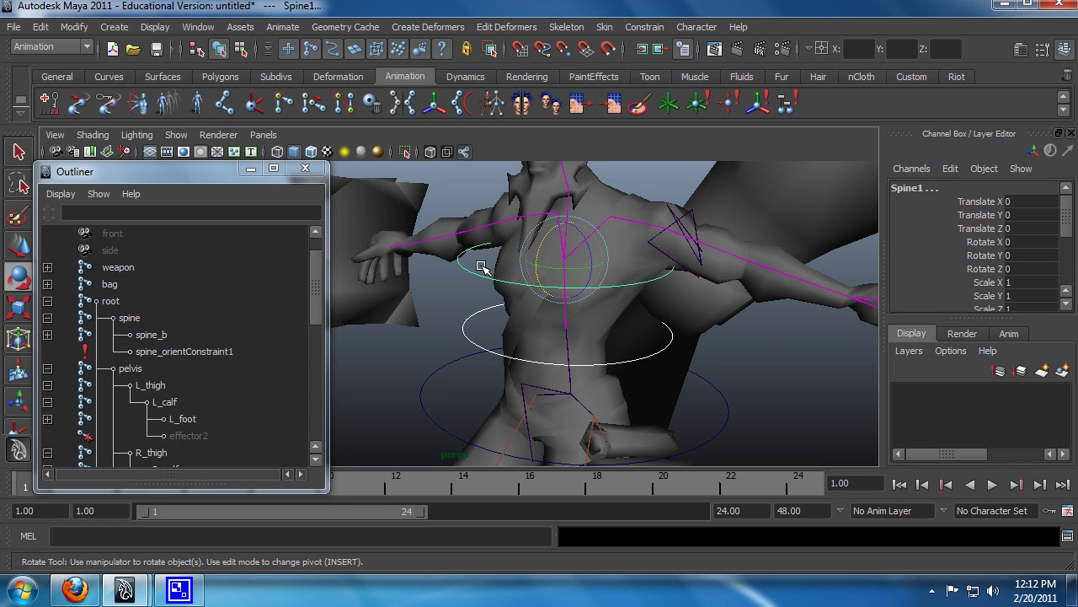
drag(456, 305, 476, 330)
drag(319, 277, 317, 360)
click(154, 403)
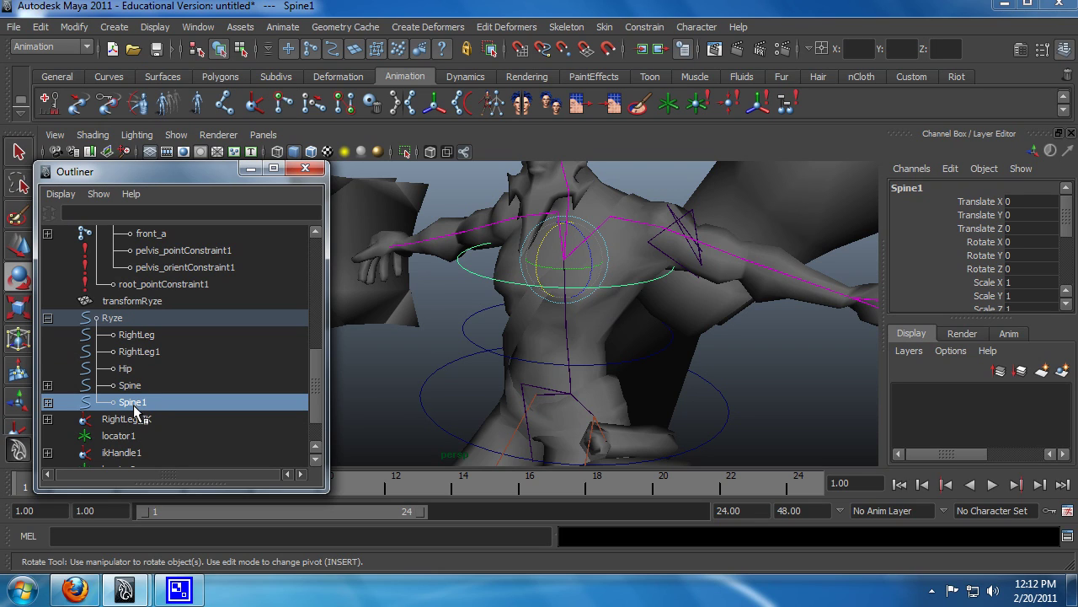
middle_drag(135, 409, 139, 389)
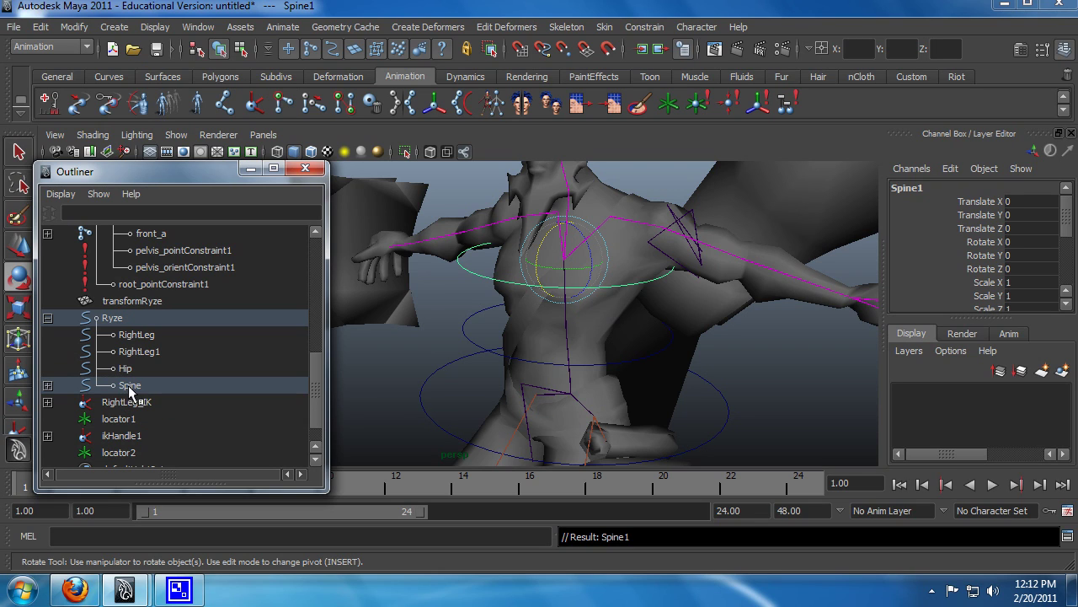
click(48, 385)
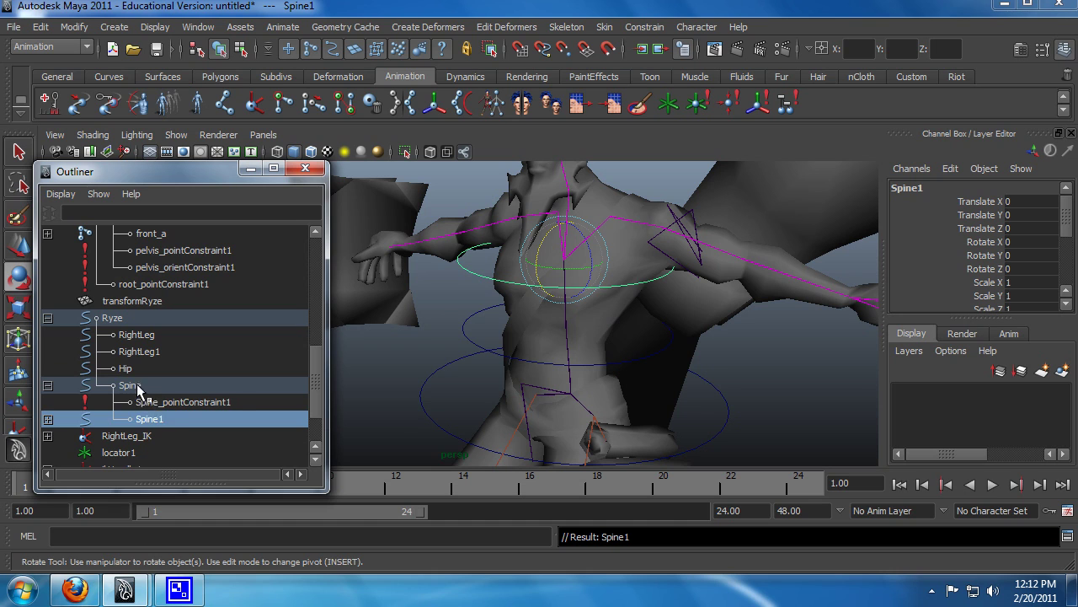
- Test the parented controls by rotating Spine about 29 degrees and Spine1 about -17 degrees in X, undoing each rotation
click(137, 386)
mouse_move(541, 314)
mouse_down()
mouse_move(529, 332)
mouse_move(539, 310)
mouse_move(524, 325)
mouse_up()
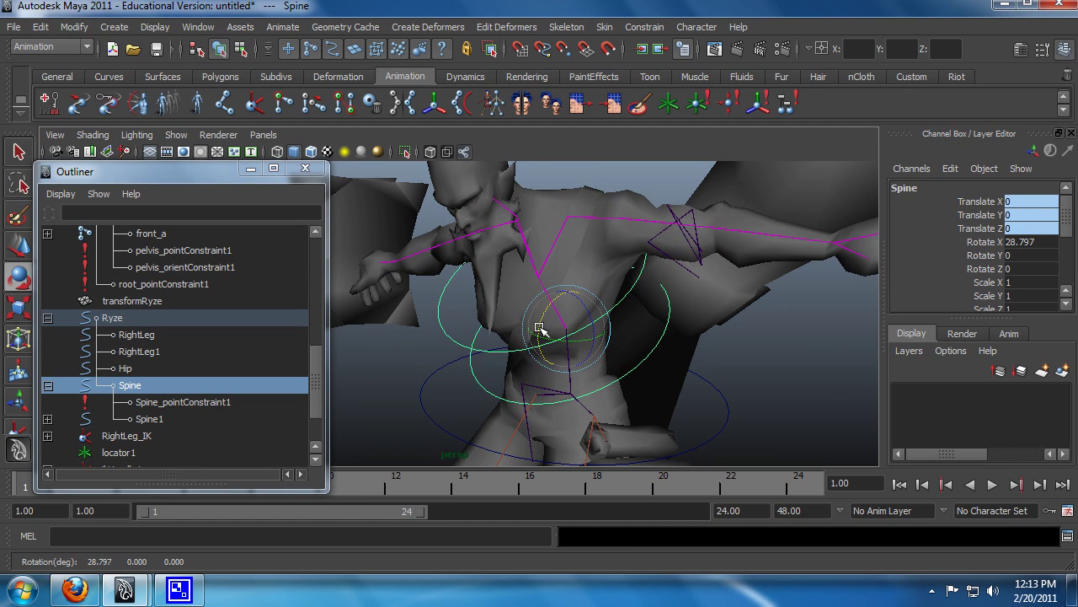
key(ctrl+z)
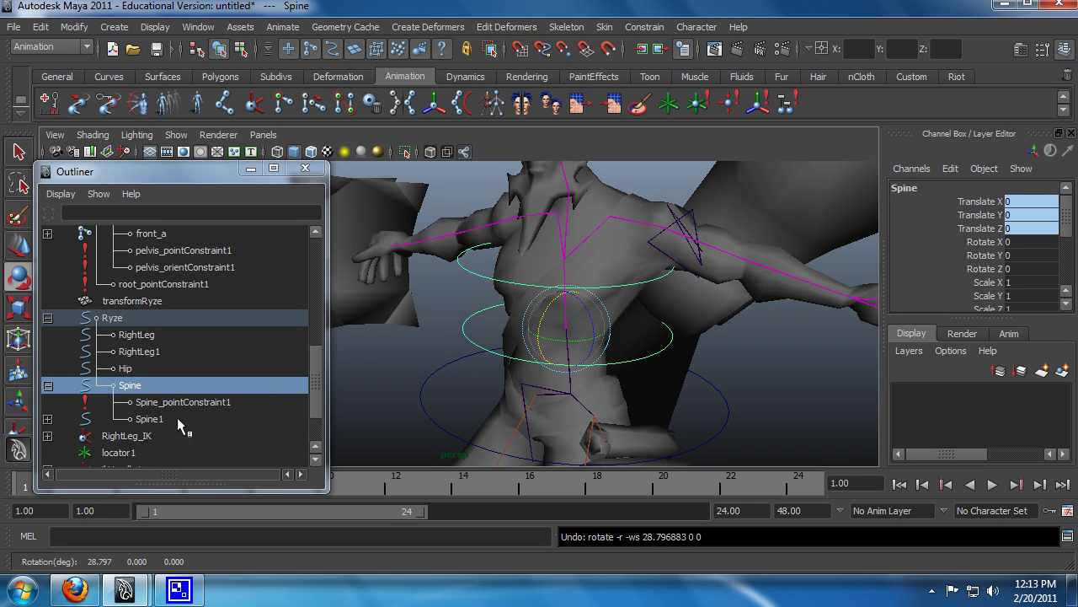
click(147, 419)
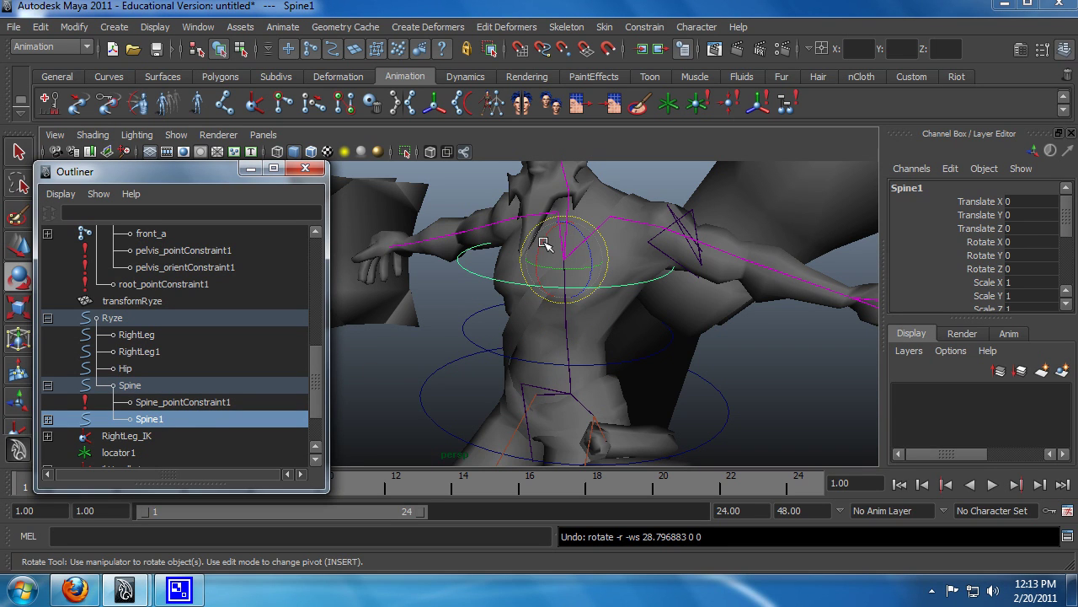
drag(548, 241, 535, 268)
key(ctrl+z)
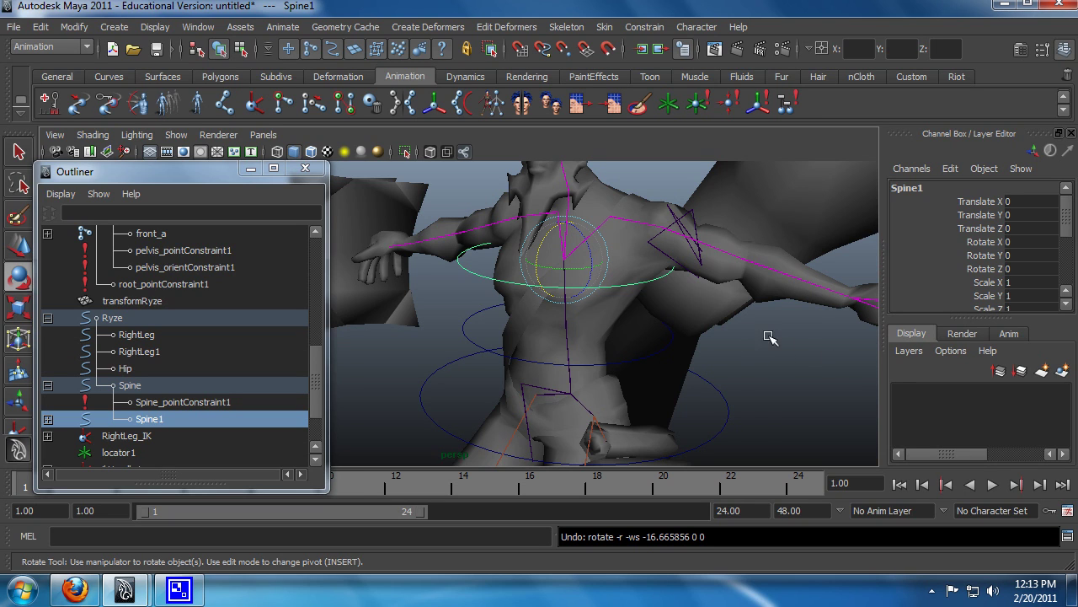
- Undo the parenting of Spine1 under Spine so that Spine1 sits directly under Ryze
alt+drag(769, 337, 685, 353)
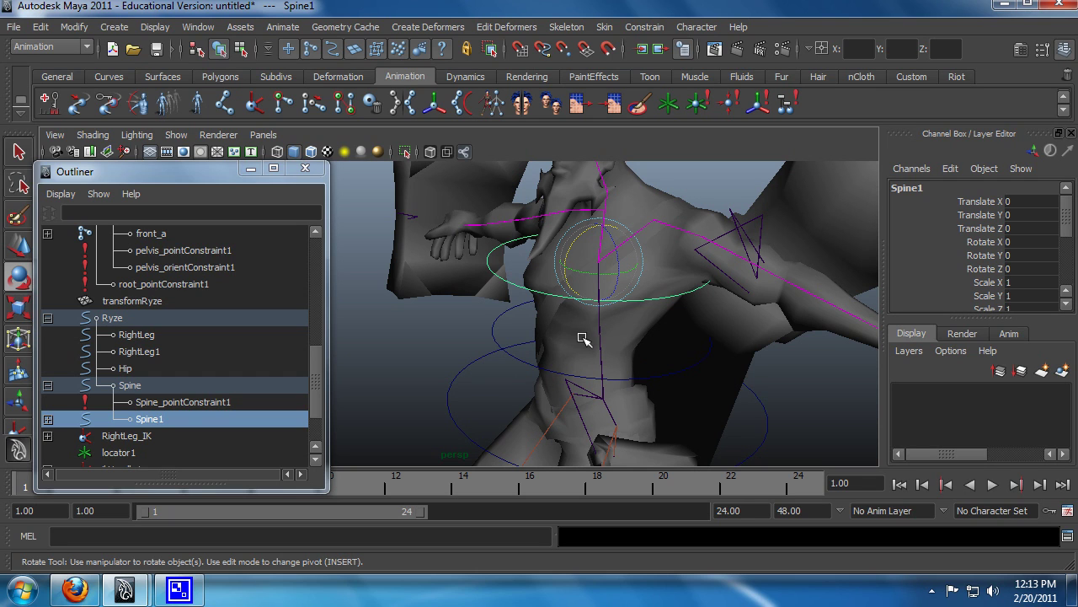
mouse_move(541, 336)
alt+mouse_down()
mouse_move(560, 348)
mouse_move(529, 345)
alt+mouse_up()
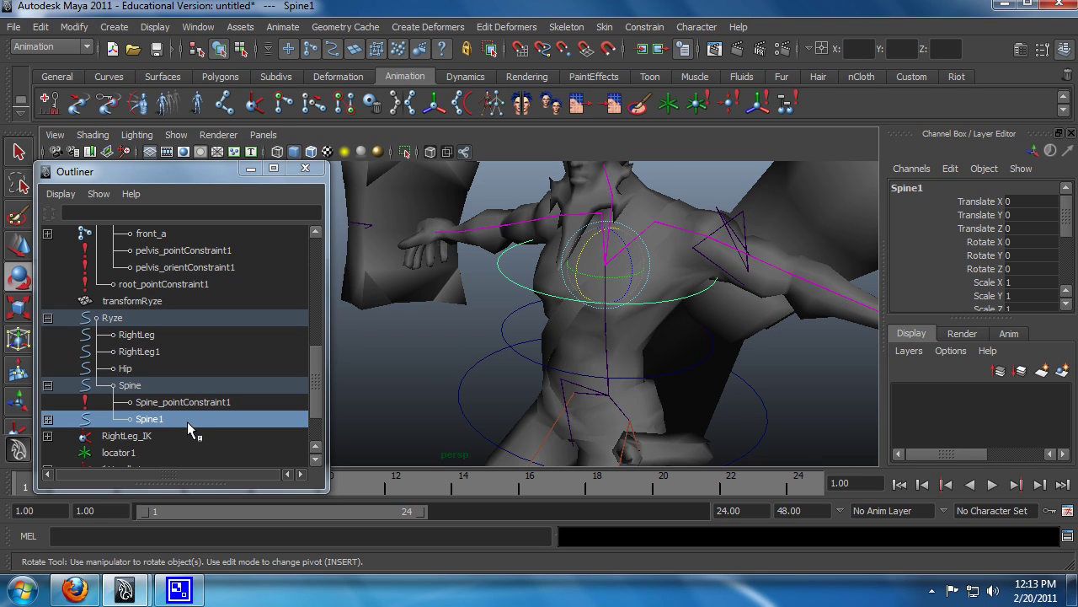
alt+drag(485, 338, 481, 331)
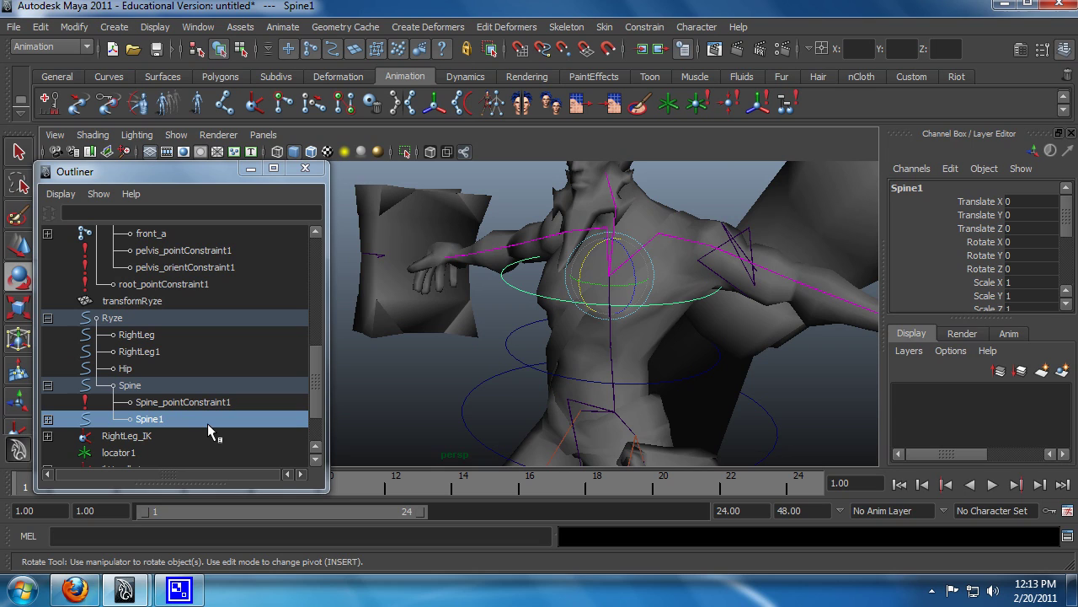
key(ctrl+z)
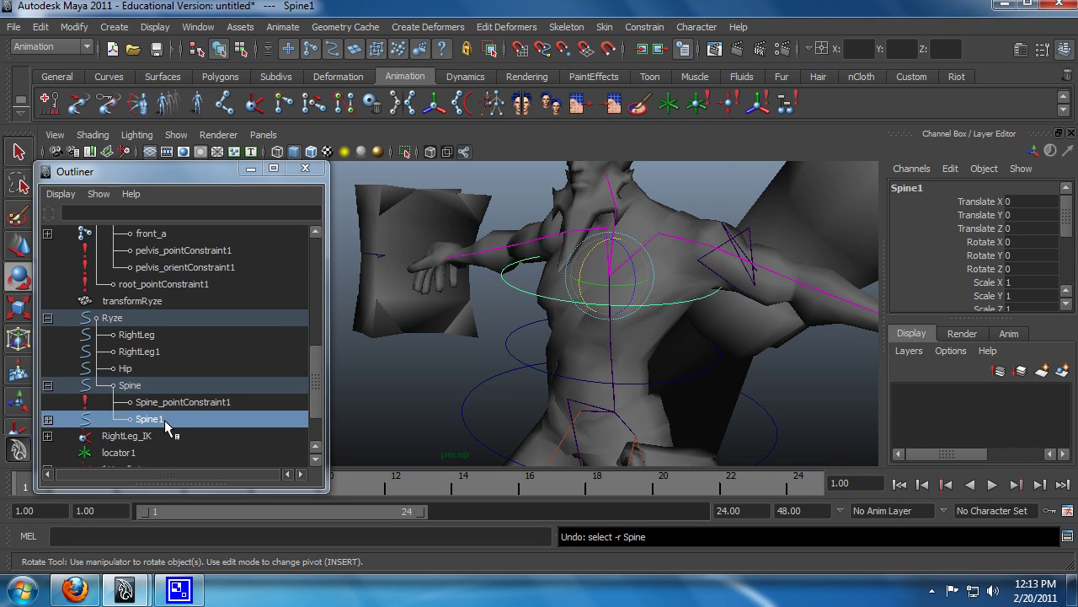
click(144, 418)
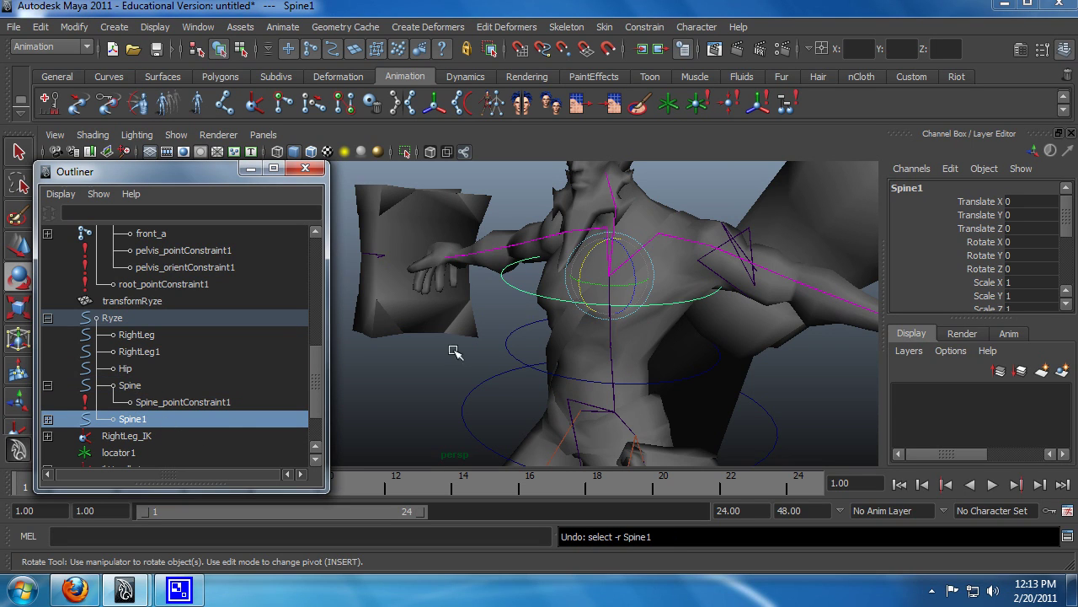
- Rotate the Spine control about 21 degrees in X and try rotating the Spine1 control separately
drag(497, 328, 514, 343)
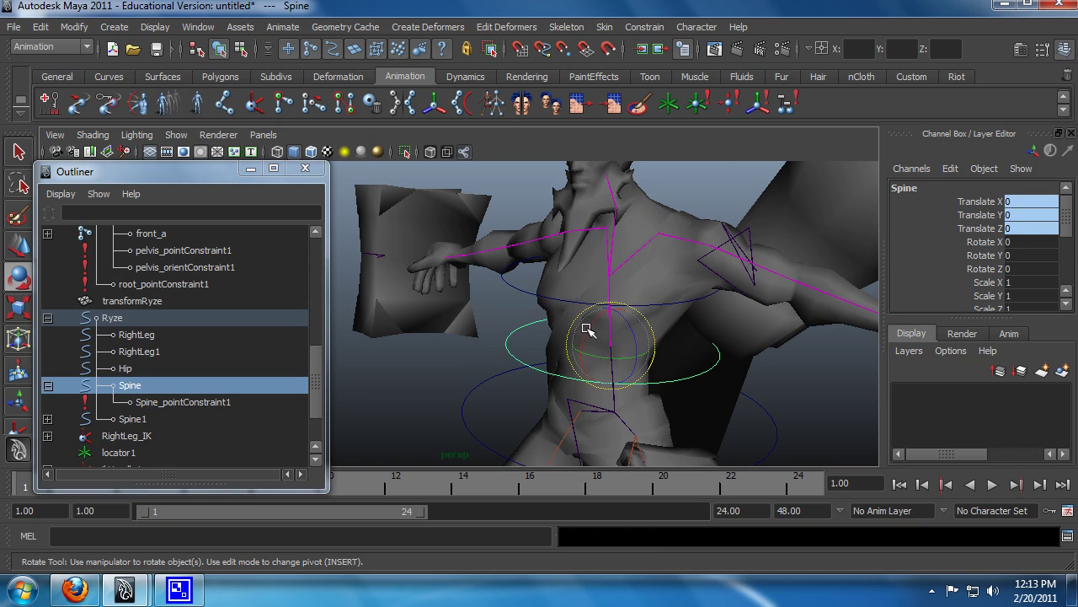
drag(588, 327, 510, 297)
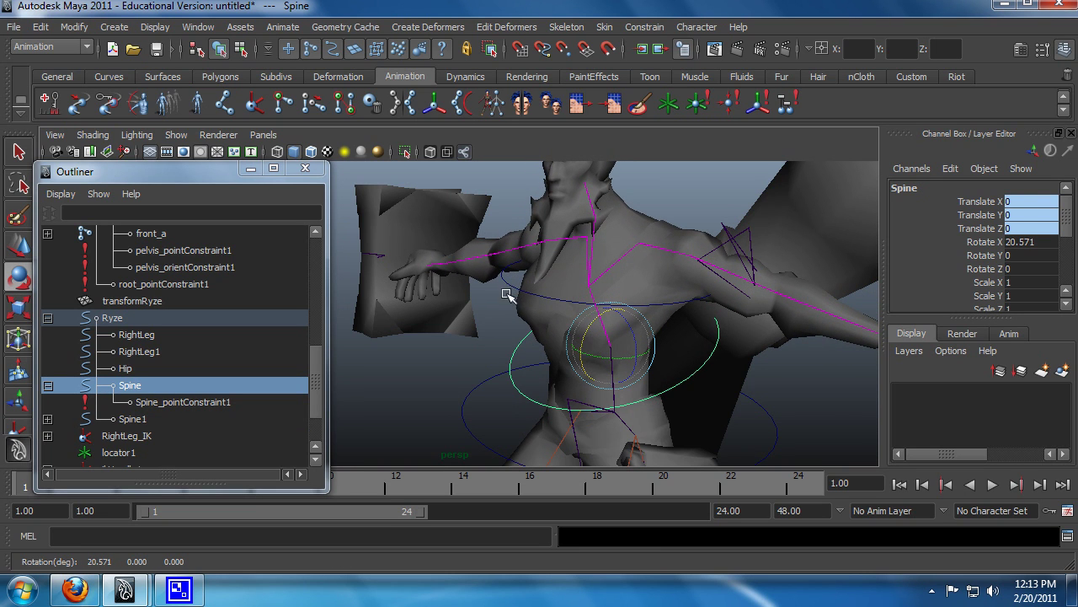
key(q)
click(501, 281)
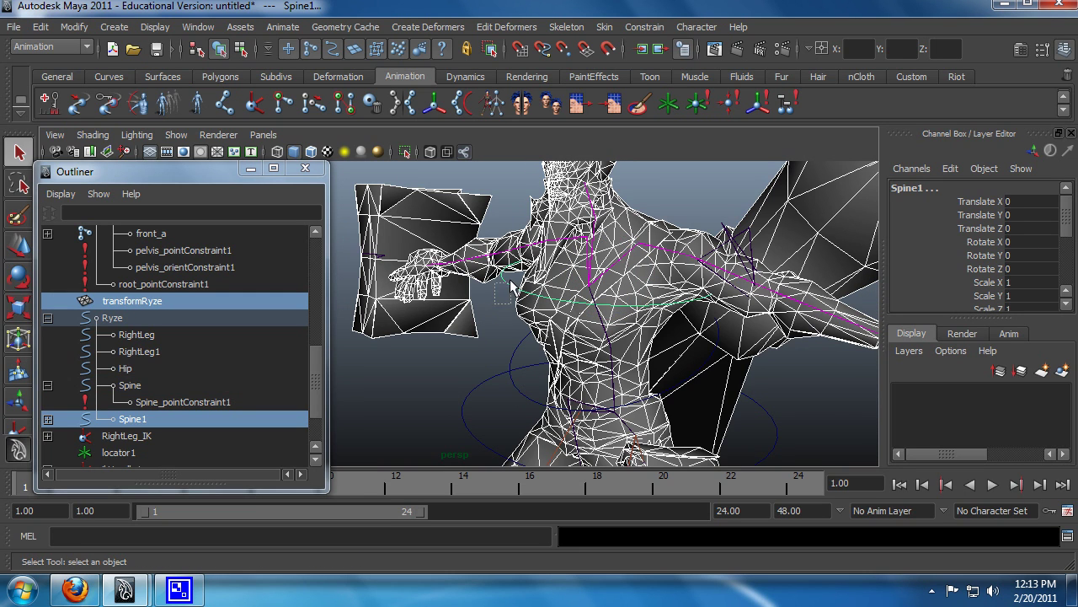
click(519, 297)
key(e)
mouse_move(582, 260)
mouse_down()
mouse_move(578, 272)
mouse_move(588, 244)
mouse_up()
- Undo the test rotations on Spine1 and Spine, and clear the selection
key(ctrl+z)
key(ctrl+z)
key(ctrl+z)
key(ctrl+z)
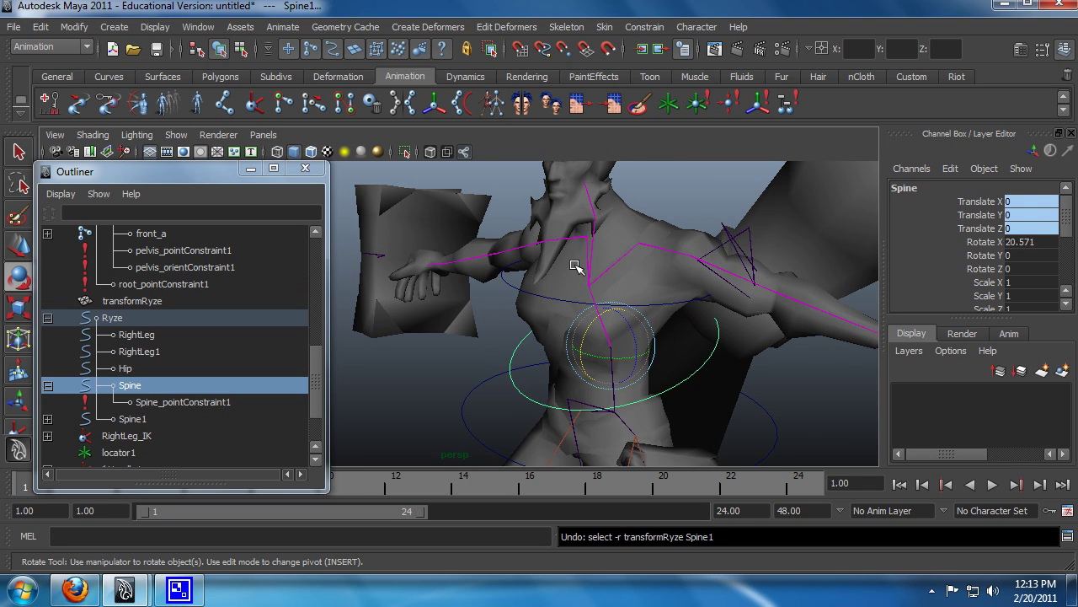
alt+drag(469, 331, 568, 324)
alt+drag(699, 330, 643, 337)
key(q)
click(698, 195)
alt+drag(697, 195, 674, 274)
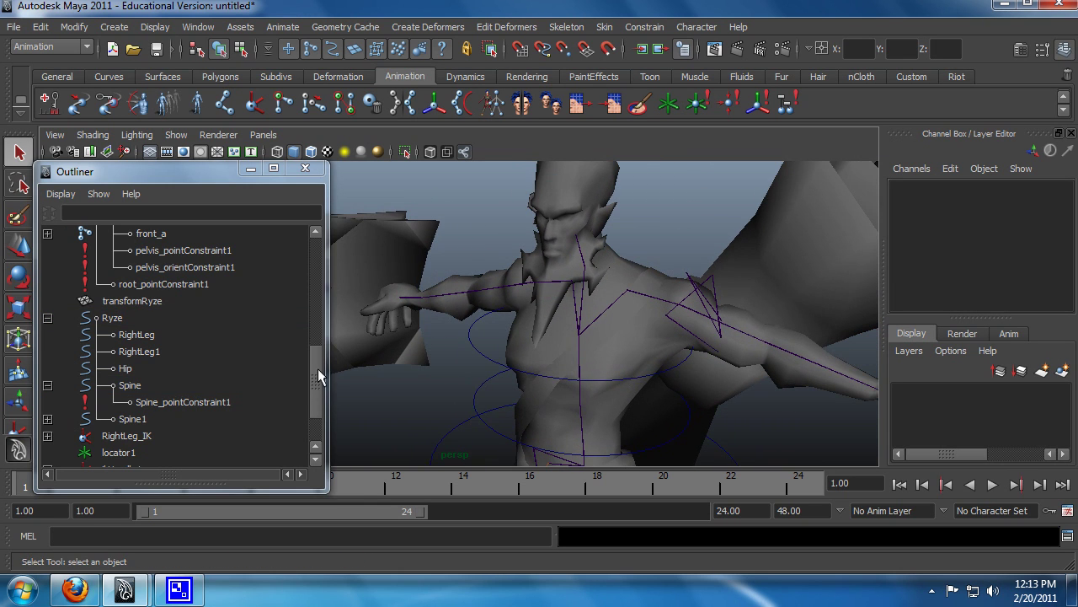
- Expand the spine_b joint in the root hierarchy and select its neck joint
drag(316, 372, 319, 256)
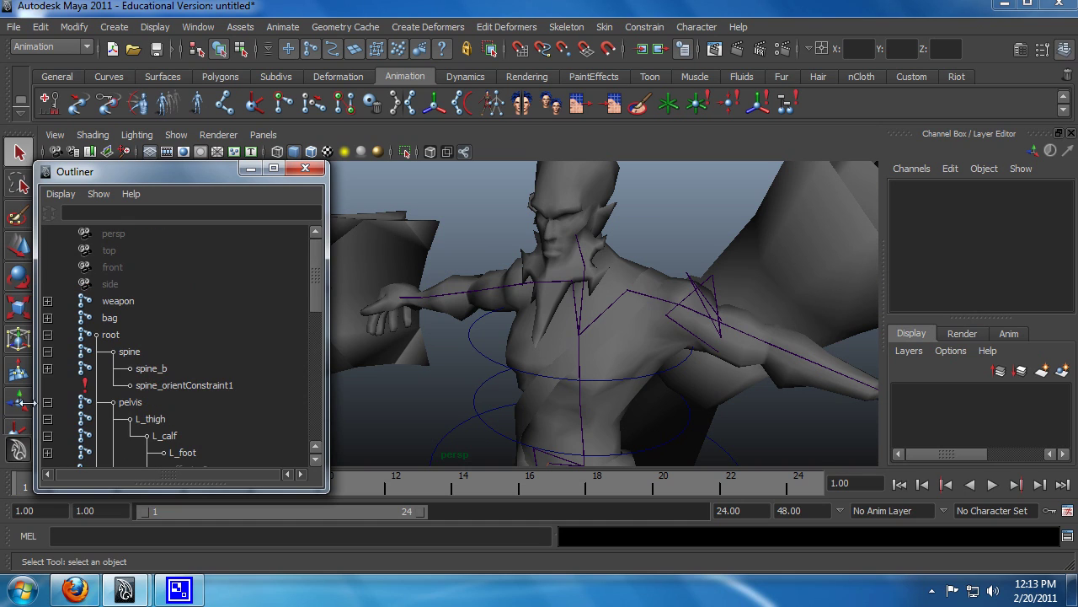
click(48, 368)
click(162, 385)
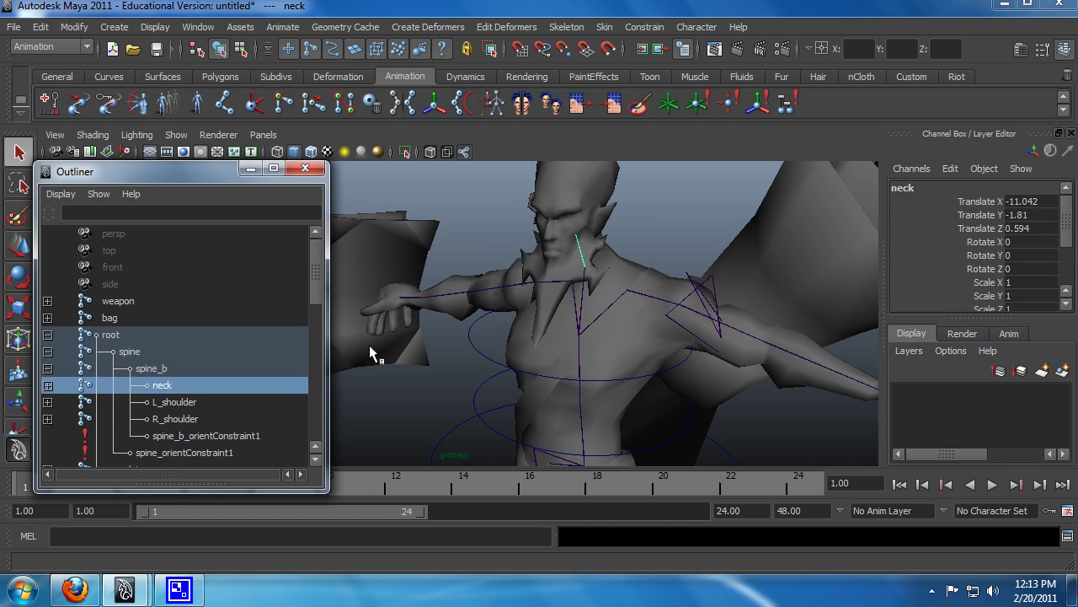
- Create a NURBS circle for the neck control and raise it to about 99 in Y
mouse_move(603, 303)
alt+mouse_down()
mouse_move(642, 272)
mouse_move(592, 287)
alt+mouse_up()
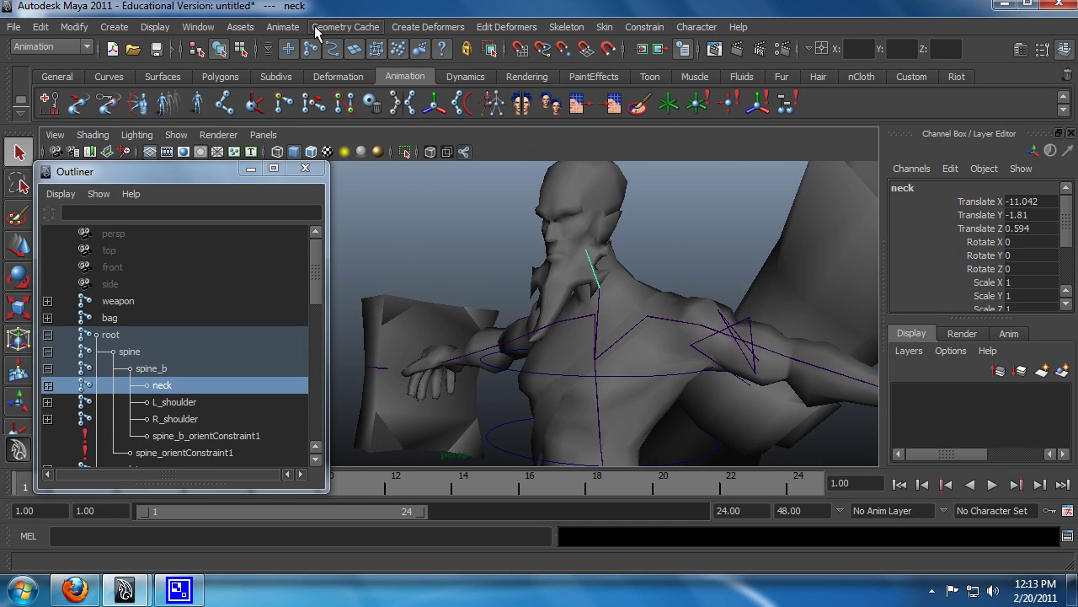
click(114, 27)
mouse_move(147, 52)
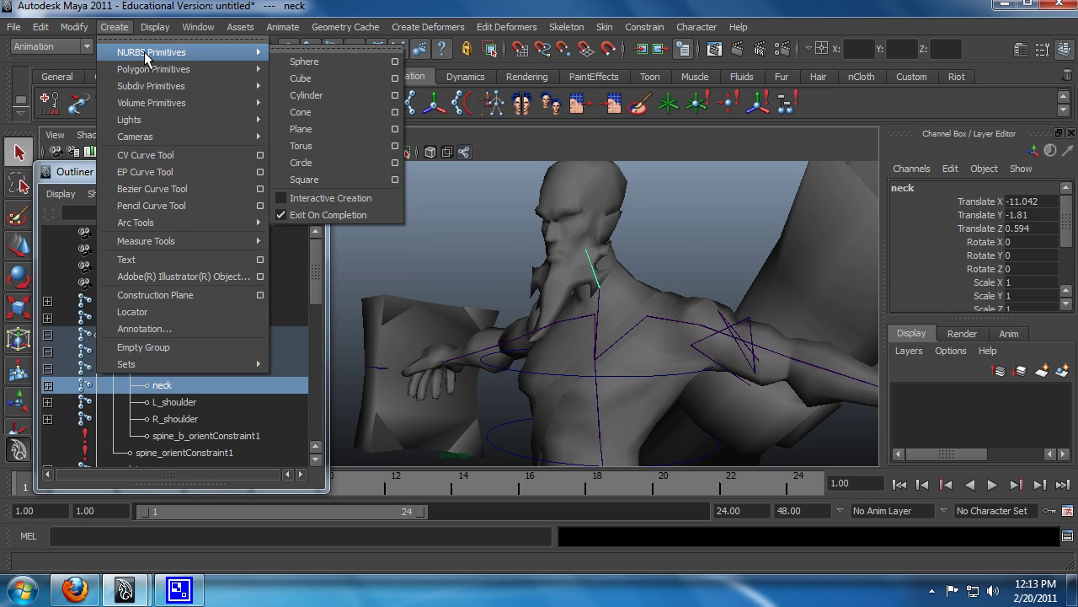
click(322, 162)
key(w)
alt+drag(523, 295, 564, 387)
alt+middle_drag(564, 387, 595, 363)
drag(534, 437, 539, 238)
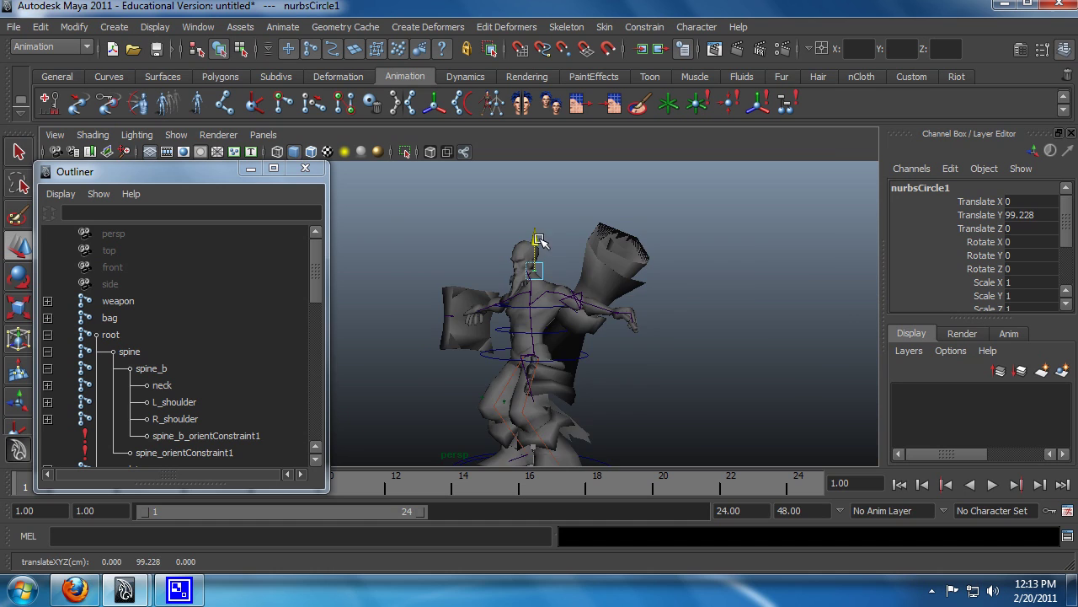
- Snap the new circle onto the neck joint at the base of the neck bone
alt+right_drag(506, 271, 646, 294)
alt+middle_drag(646, 293, 565, 349)
alt+right_drag(565, 349, 693, 294)
alt+middle_drag(693, 294, 612, 352)
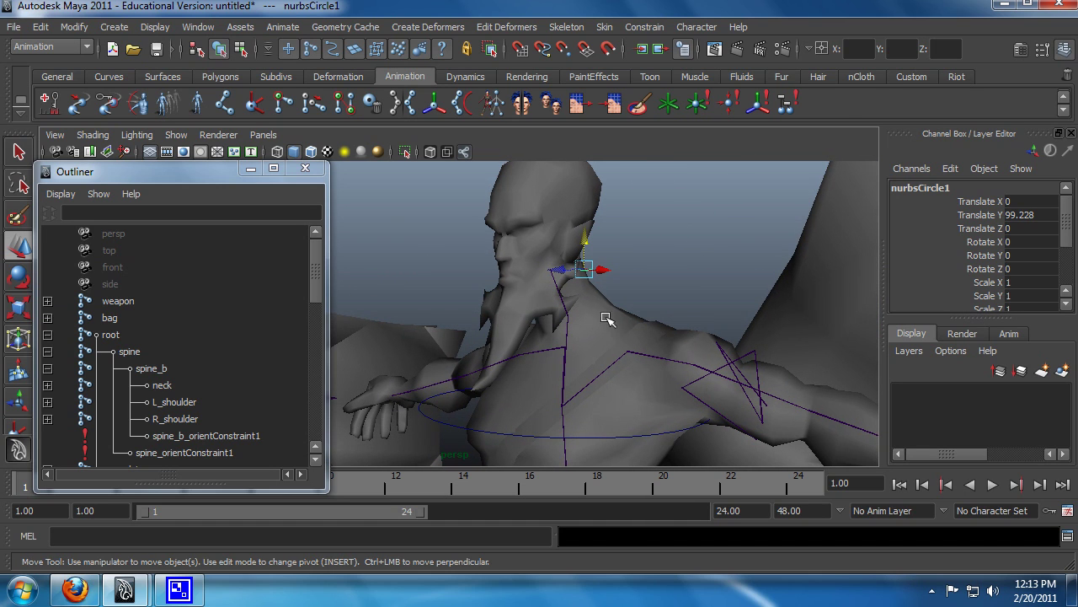
key(v)
drag(587, 272, 558, 321)
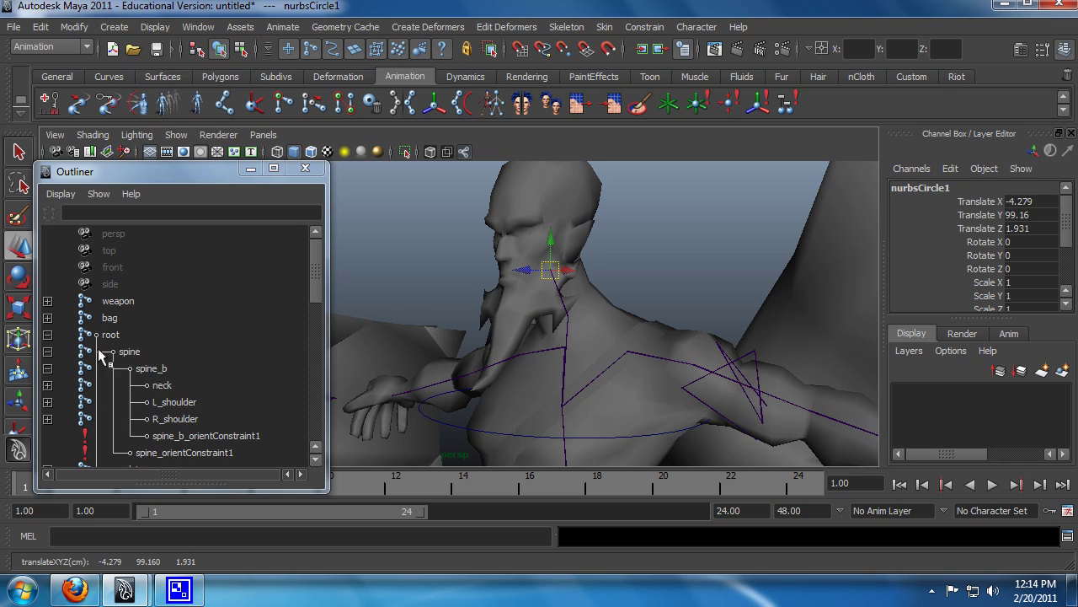
click(162, 385)
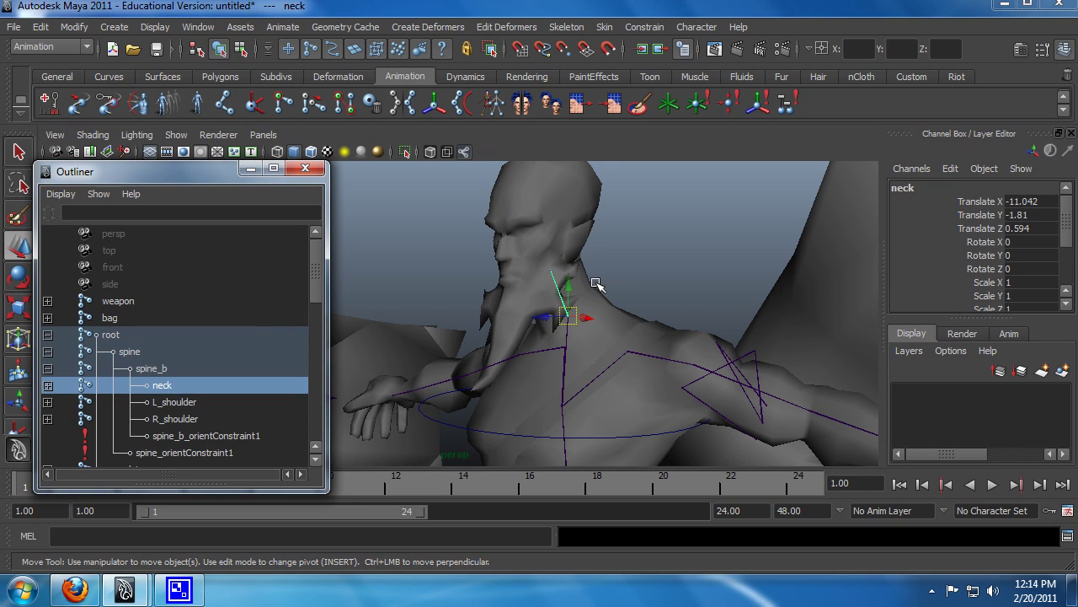
drag(317, 277, 250, 439)
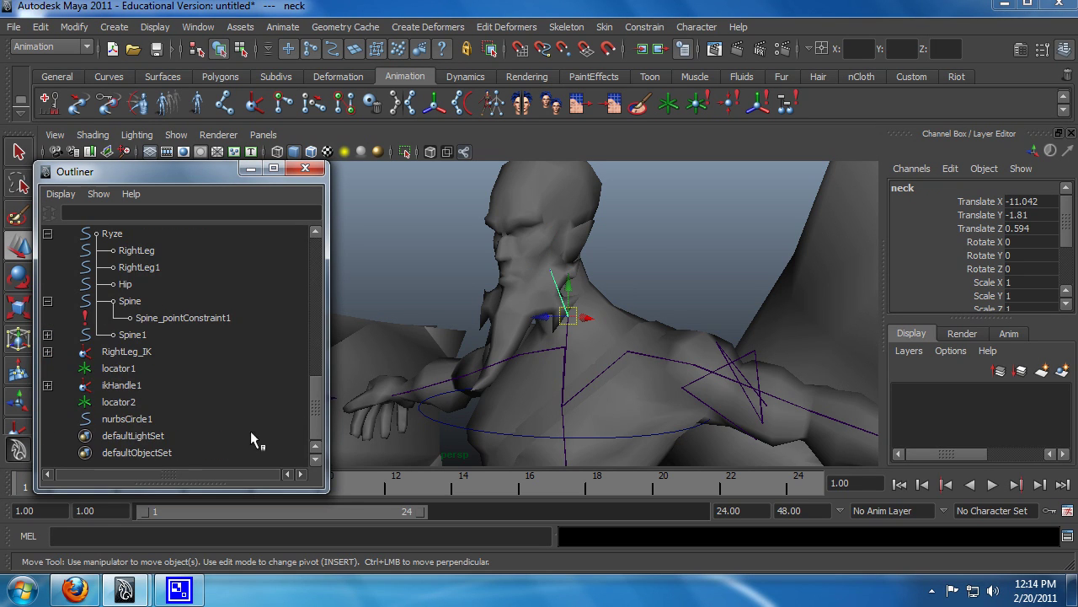
click(252, 418)
drag(556, 274, 645, 342)
- Scale the neck circle uniformly to about 17.3 so it surrounds the neck, and freeze its transformations
key(r)
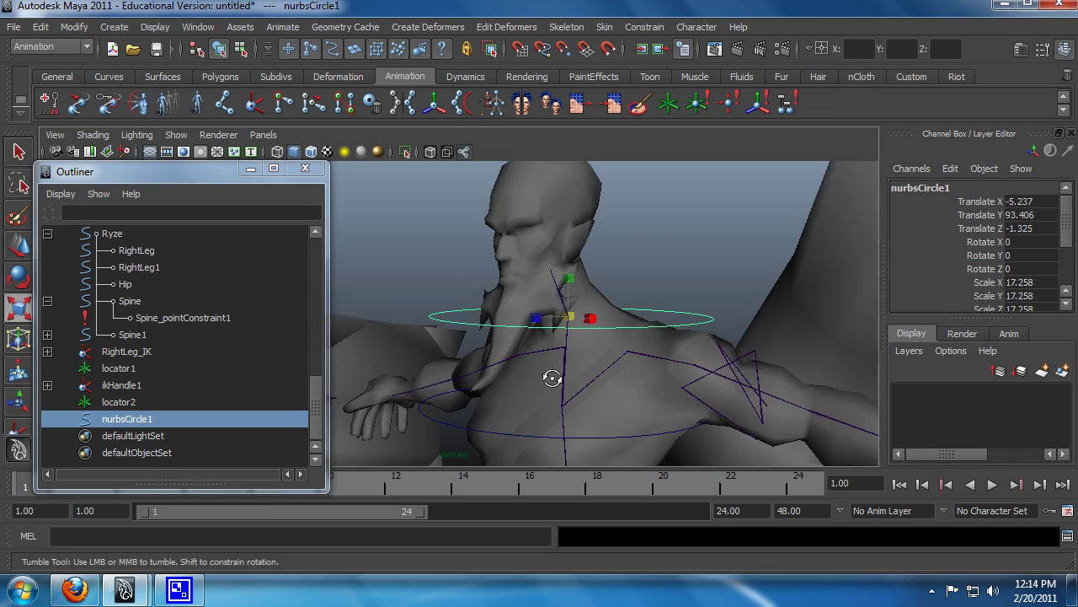
alt+drag(551, 375, 604, 381)
click(75, 26)
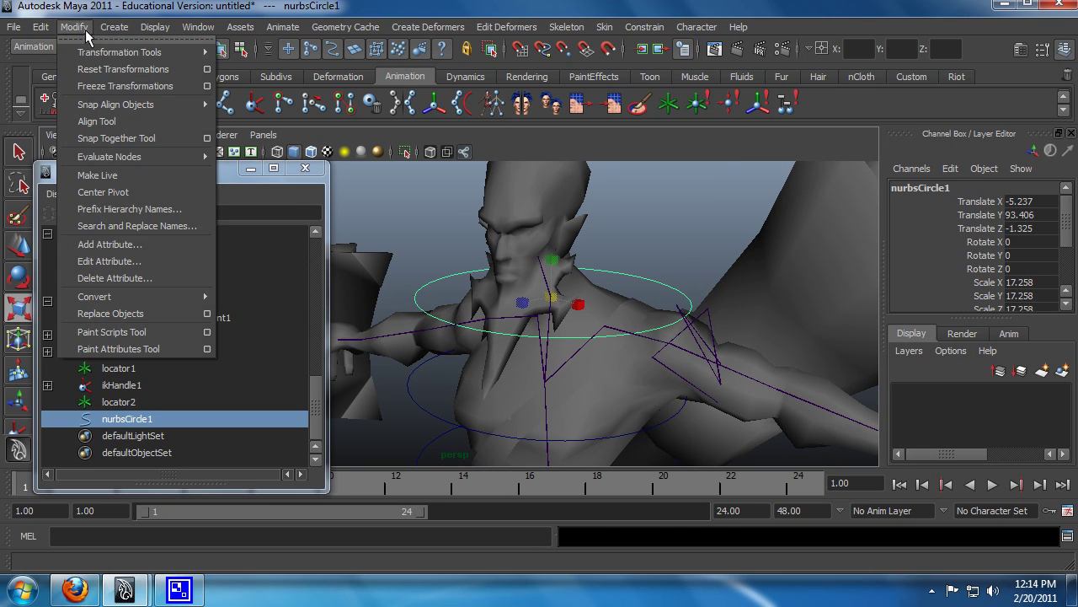
click(92, 88)
key(q)
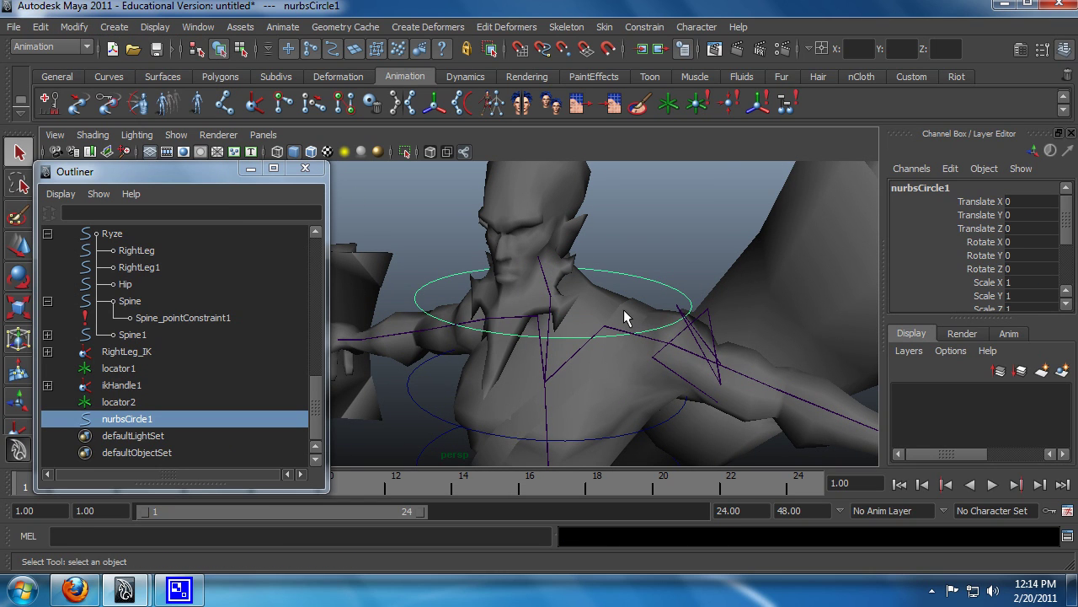
- Add the neck joint to the circle selection and orient-constrain the joint to the circle
drag(311, 407, 307, 289)
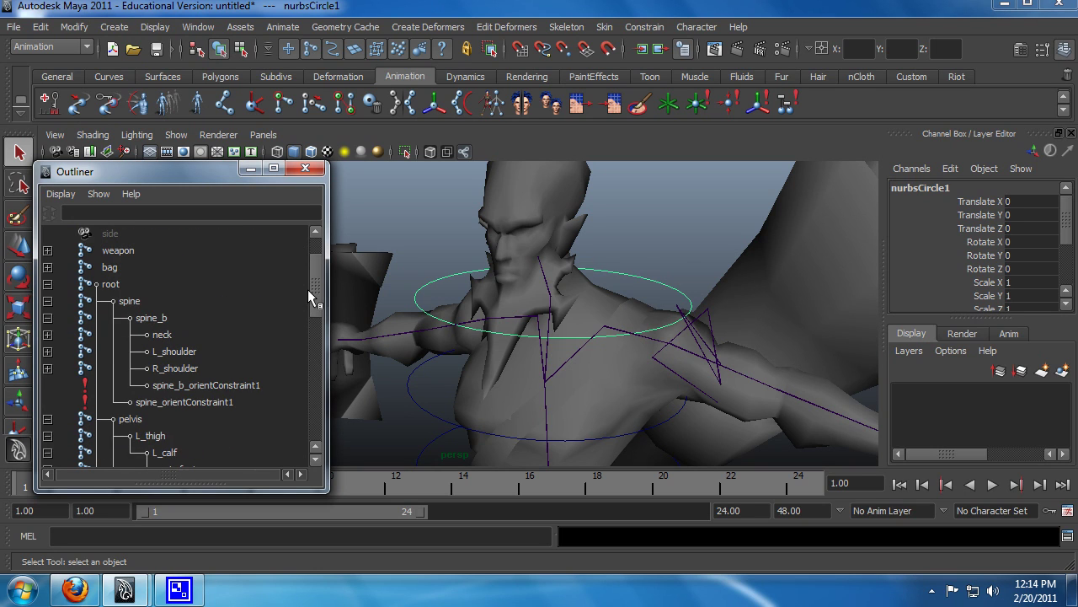
click(172, 335)
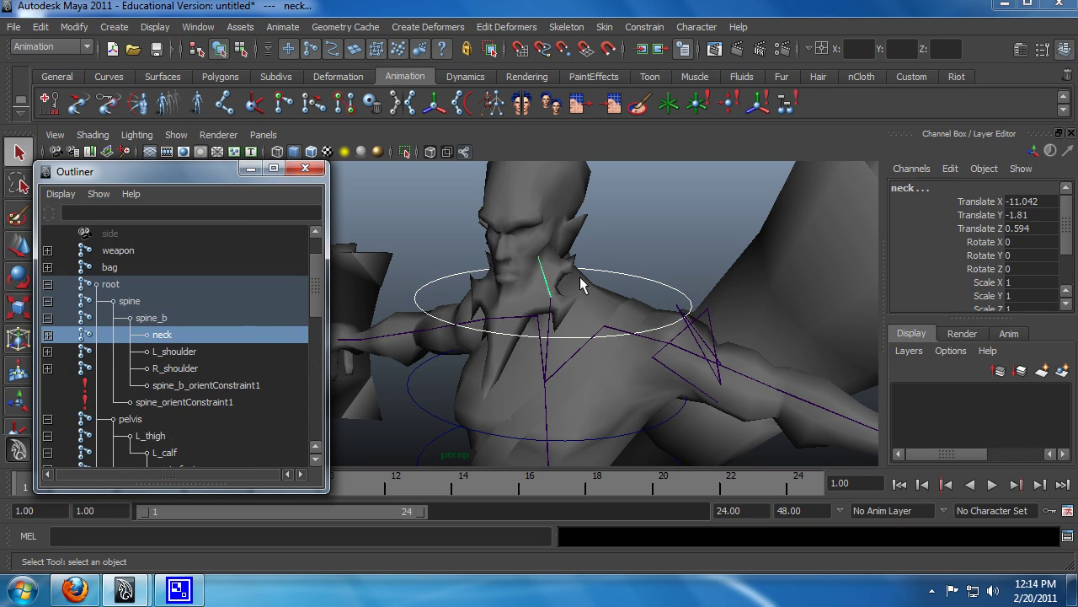
click(644, 27)
click(655, 85)
- Test the neck circle by rotating it about -38 degrees in X, and undo the rotation
click(419, 296)
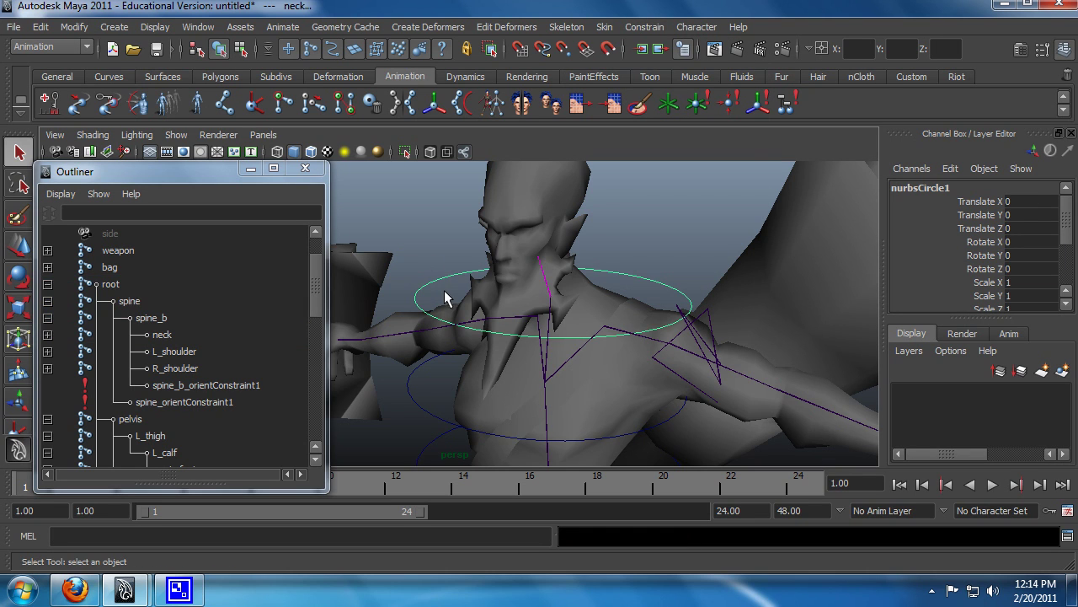
key(e)
drag(537, 276, 554, 250)
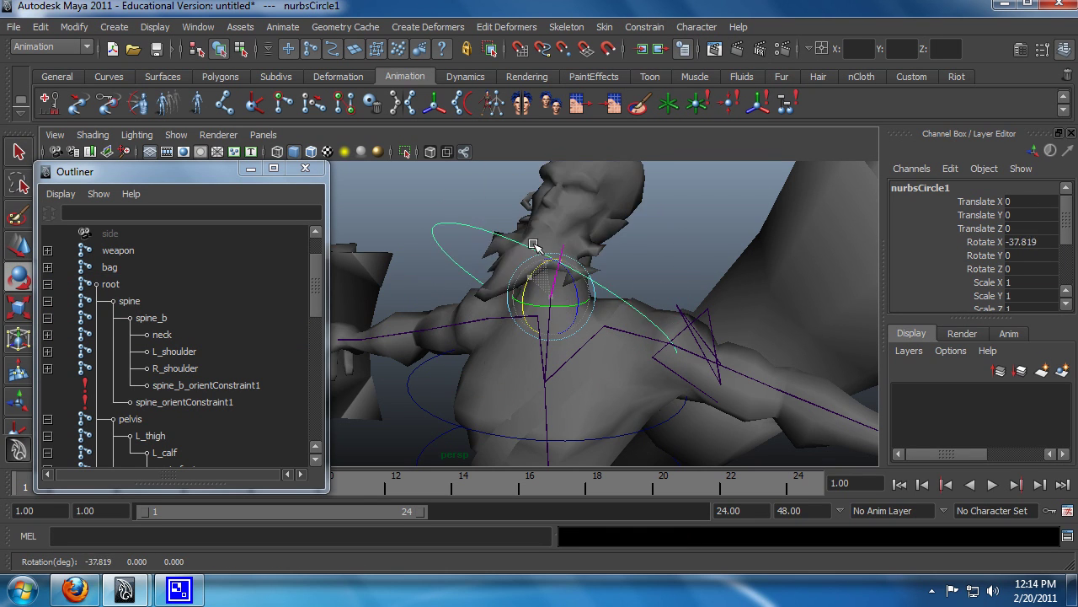
key(ctrl+z)
key(q)
- Select the head joint under neck, try rotating it, and undo the rotation
click(556, 281)
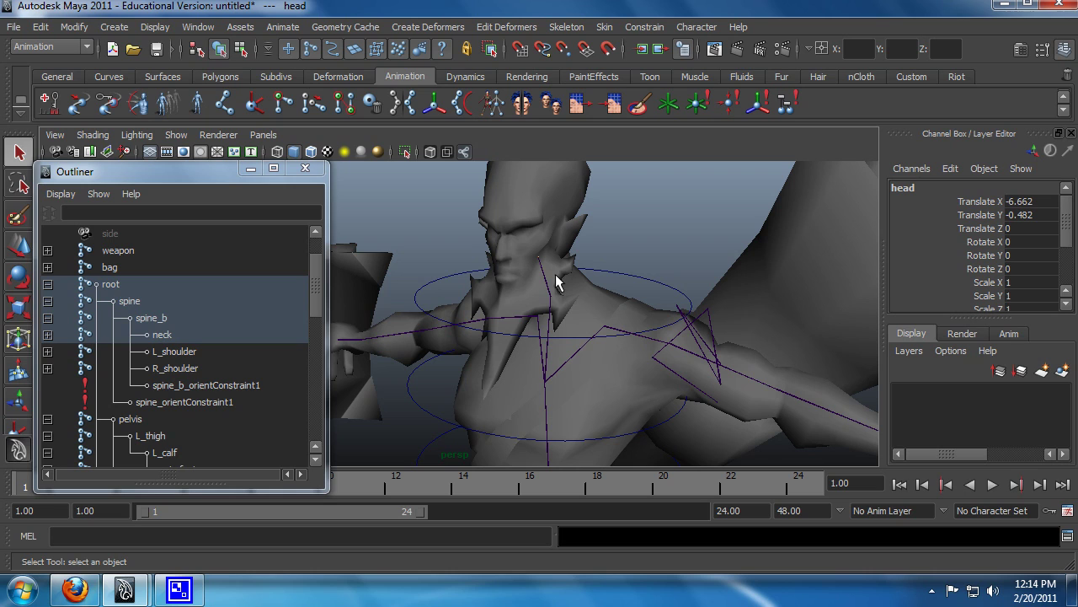
click(47, 334)
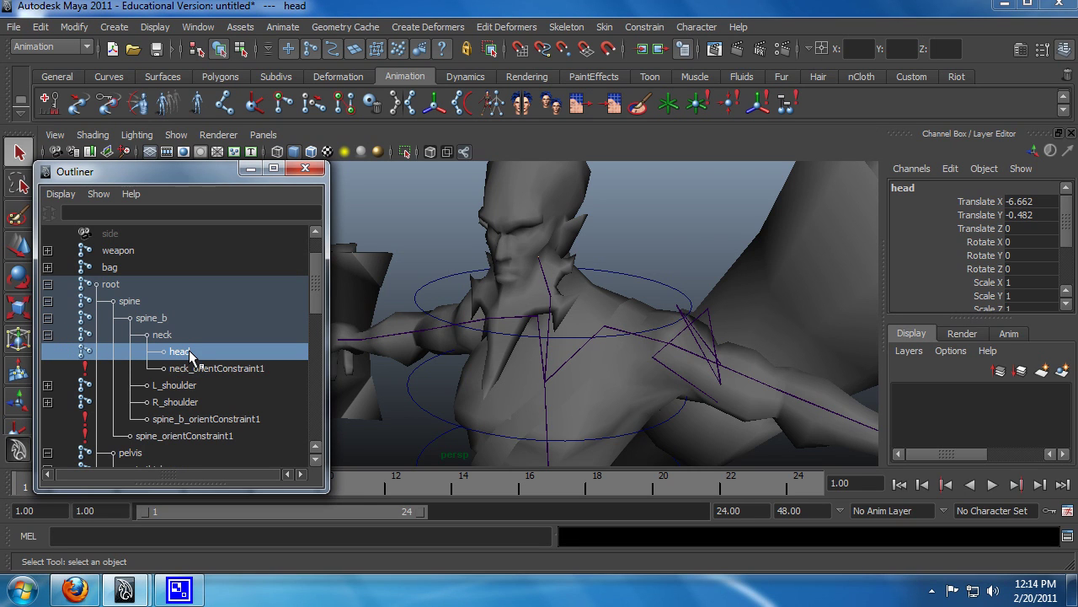
key(e)
drag(517, 233, 525, 248)
key(ctrl+z)
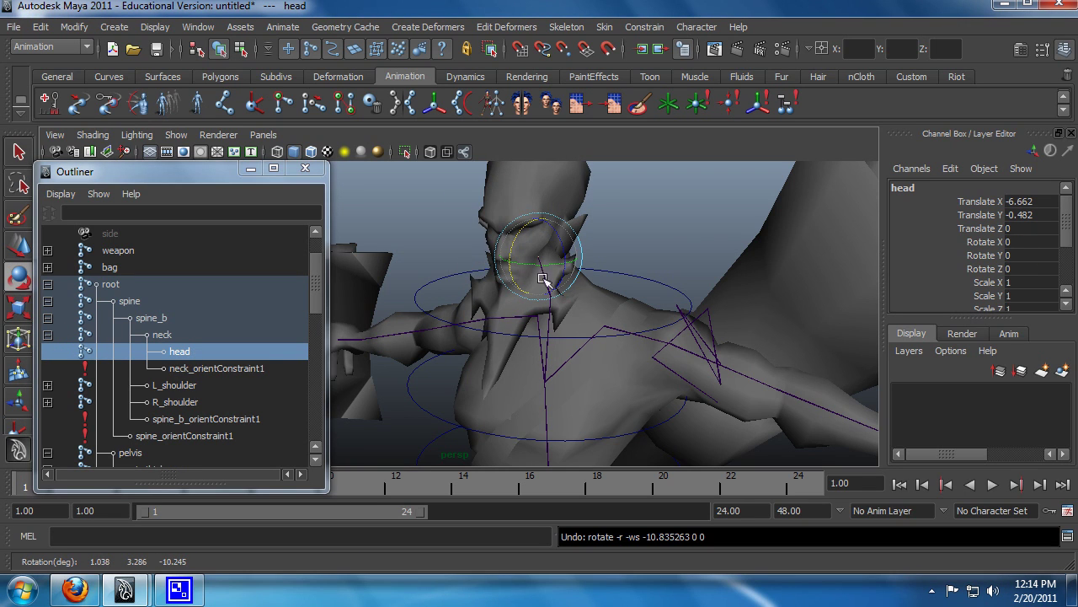
- Create a second NURBS circle for the head control and raise it to about 103 in Y
mouse_move(662, 303)
alt+mouse_down()
mouse_move(542, 279)
mouse_move(714, 291)
mouse_move(572, 300)
mouse_move(642, 298)
alt+mouse_up()
alt+drag(535, 291, 581, 306)
alt+drag(693, 308, 649, 308)
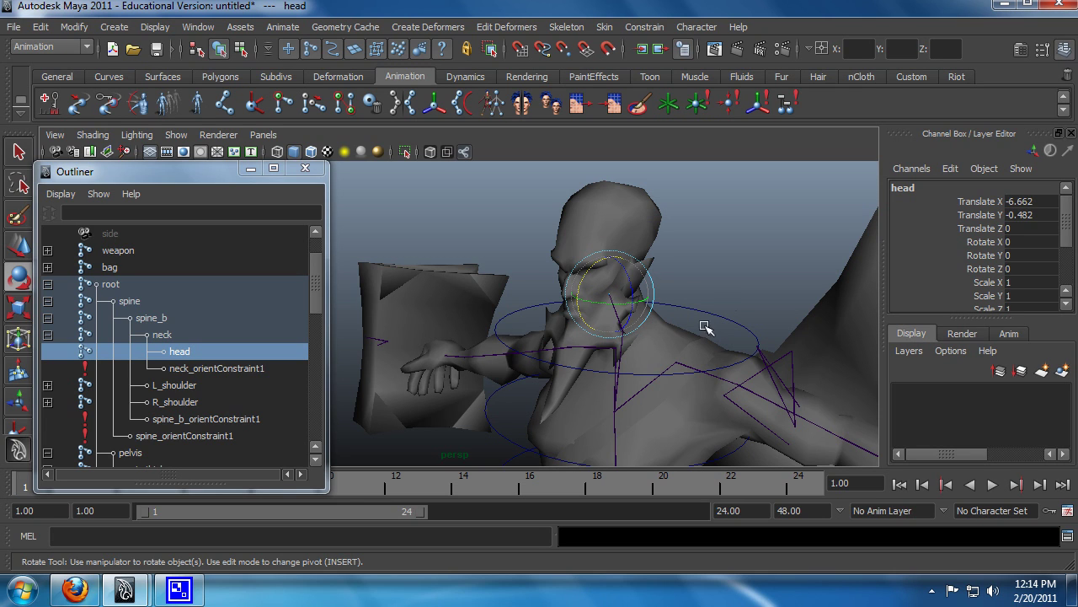
alt+drag(705, 327, 689, 285)
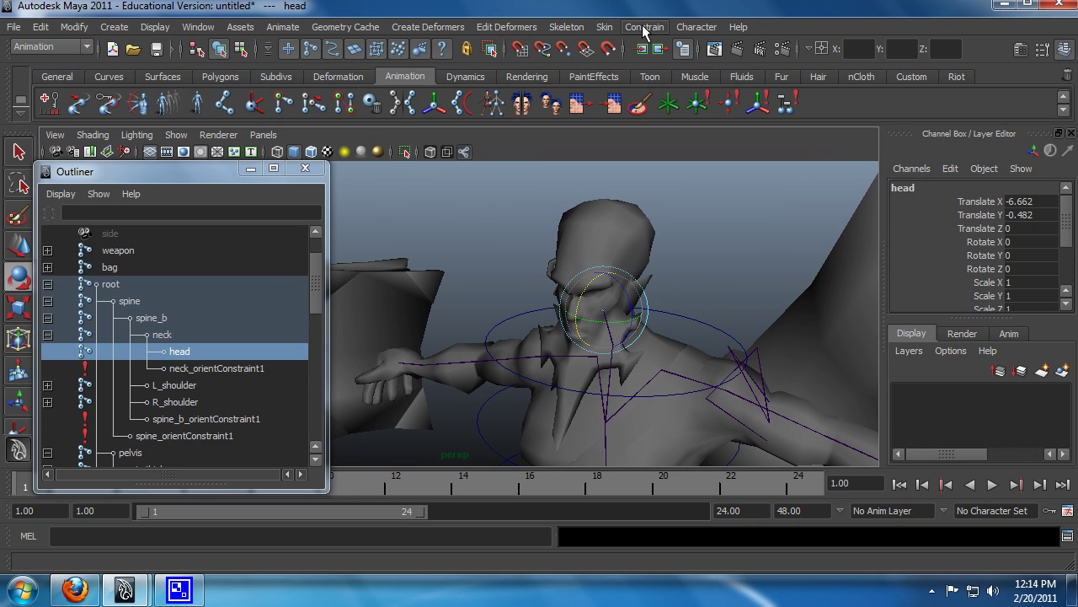
click(114, 27)
mouse_move(136, 54)
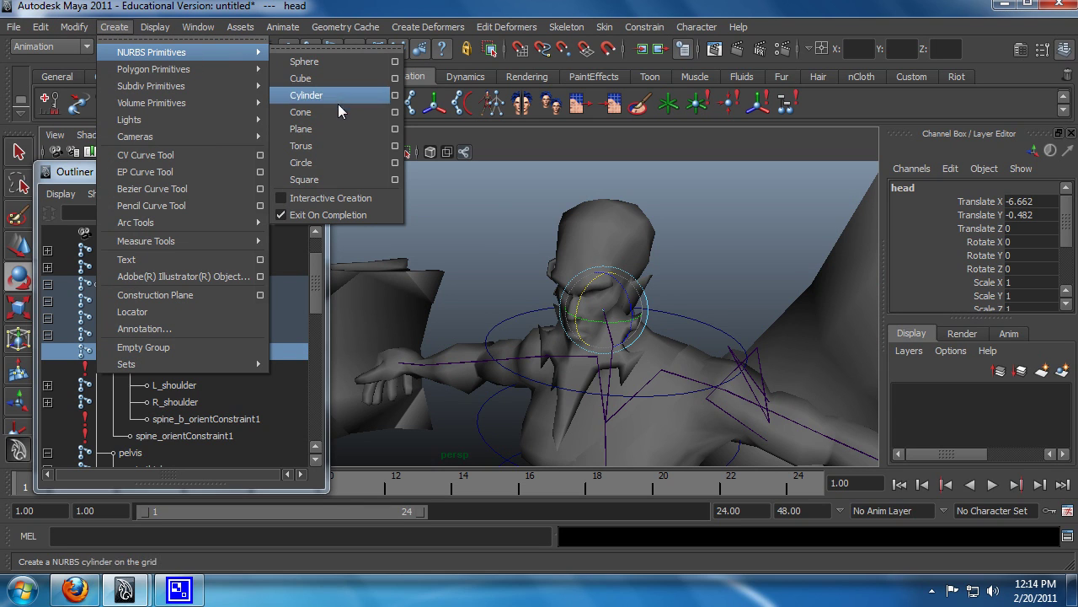
click(329, 163)
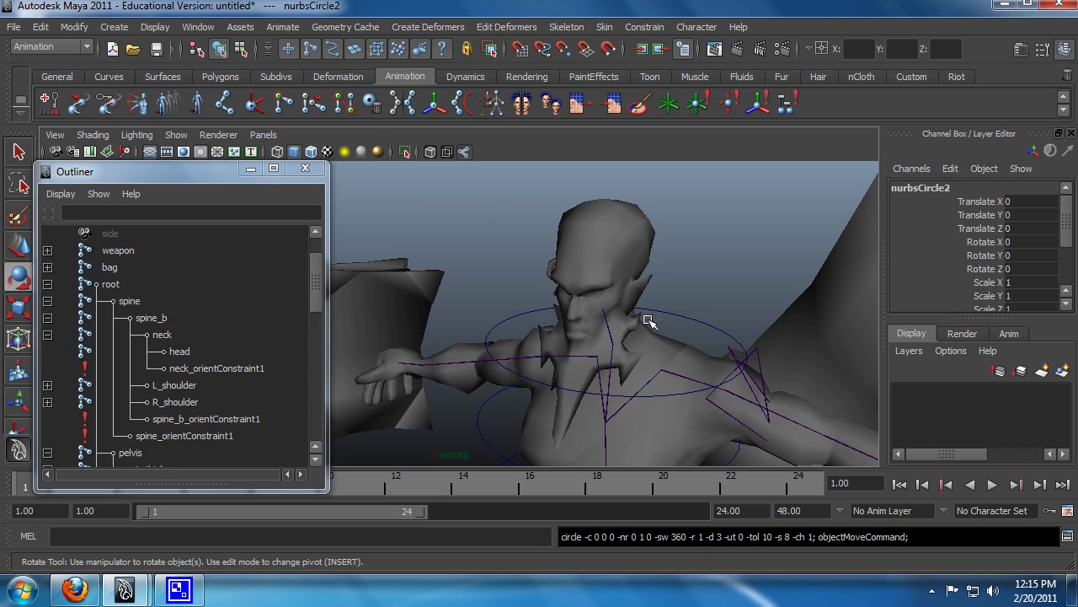
key(w)
alt+drag(638, 332, 552, 375)
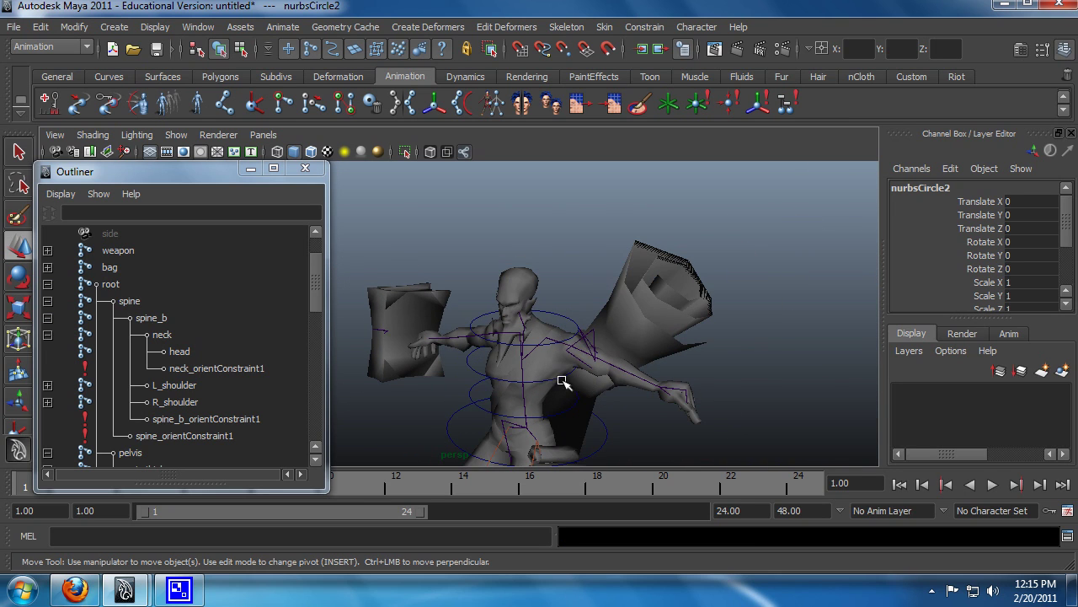
scroll(561, 381, down, 5)
alt+middle_drag(567, 377, 604, 354)
drag(524, 408, 529, 260)
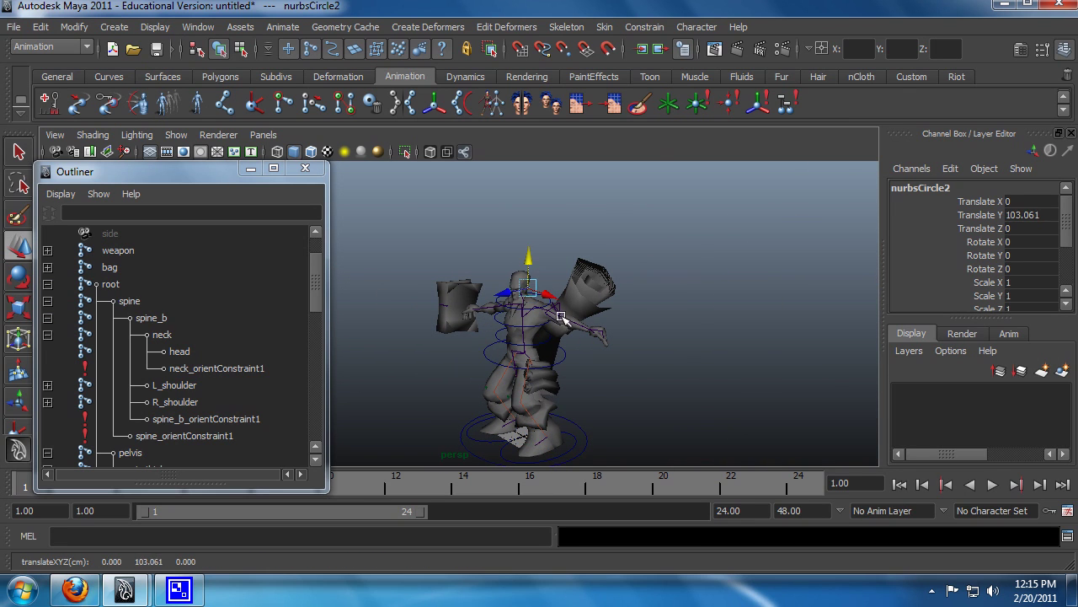
- Move the second circle out in front of the face to 35 in Z, snapped to the grid
scroll(569, 315, up, 5)
alt+drag(578, 313, 602, 337)
scroll(604, 336, up, 2)
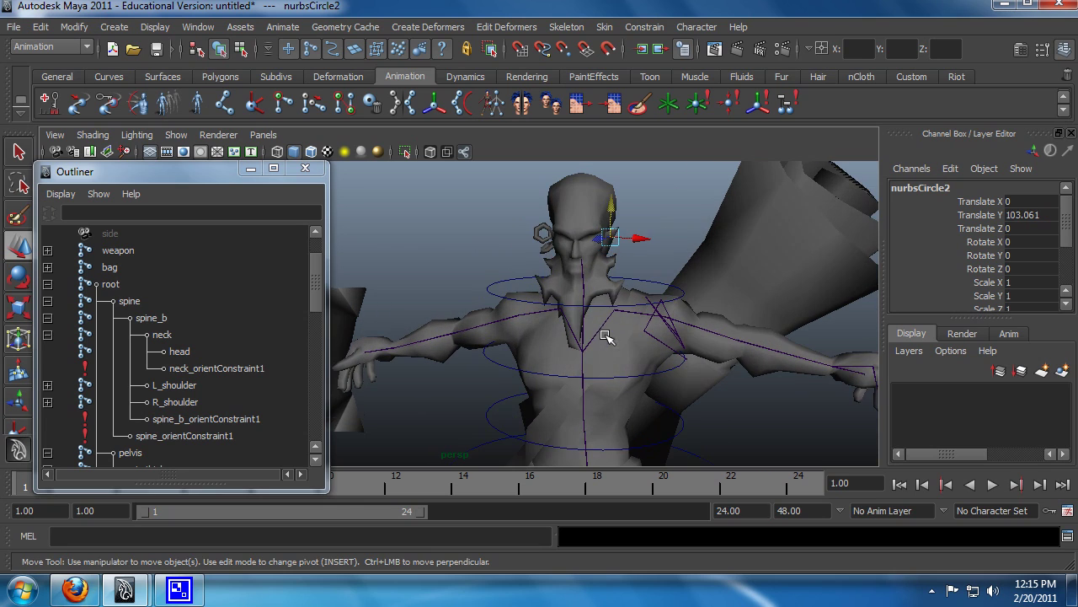
drag(600, 239, 524, 271)
alt+drag(680, 294, 567, 317)
key(x)
drag(506, 276, 470, 278)
- Set the second circle's Rotate X to 90
key(e)
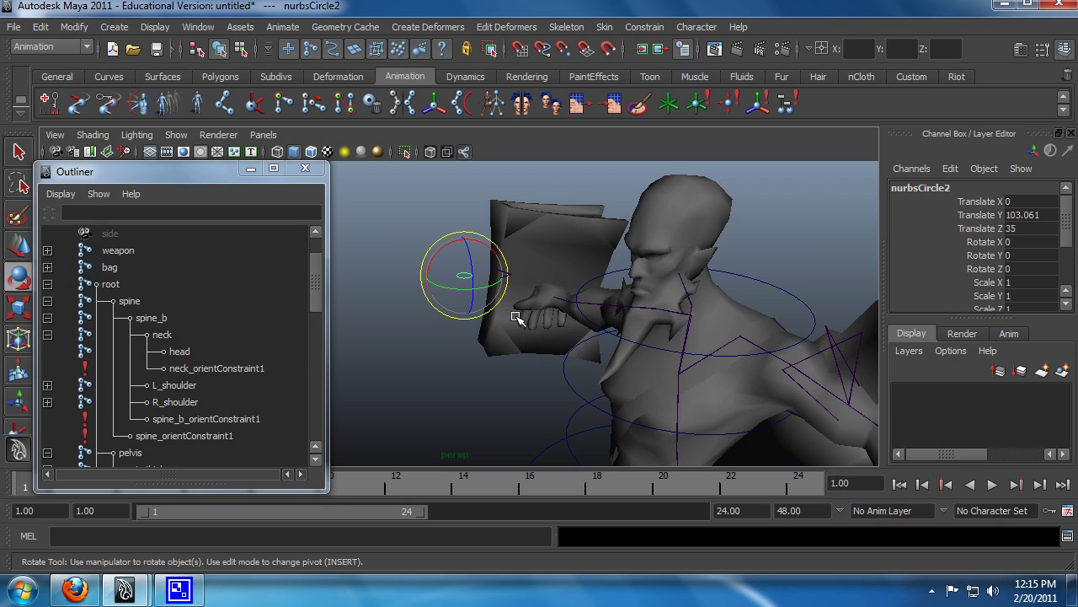
click(1017, 241)
text(90)
key(Return)
key(q)
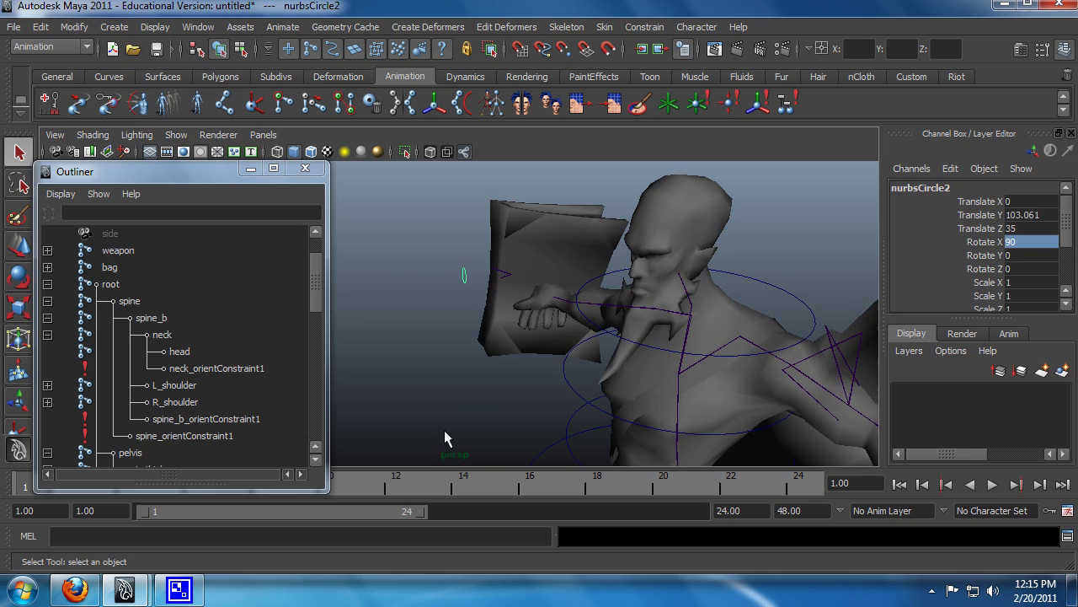
- Widen the circle in front of the face to a scale of about 2.9 in X
alt+drag(444, 430, 525, 404)
key(r)
drag(534, 284, 581, 308)
- Show the four-view layout and, in the front view, move the circle sideways to about 8.3 in X
key(space)
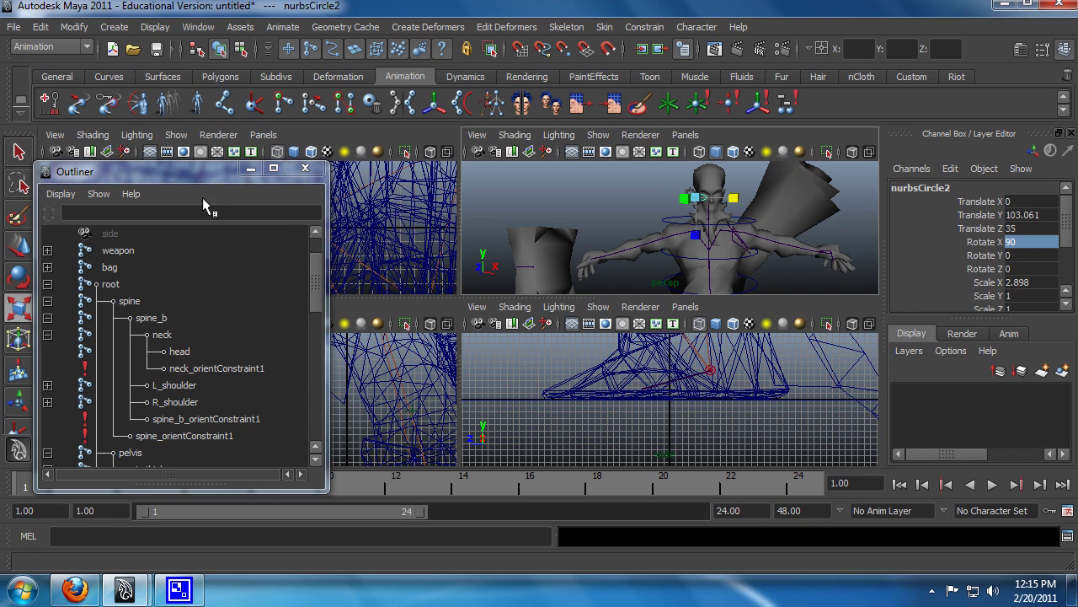
drag(212, 169, 283, 501)
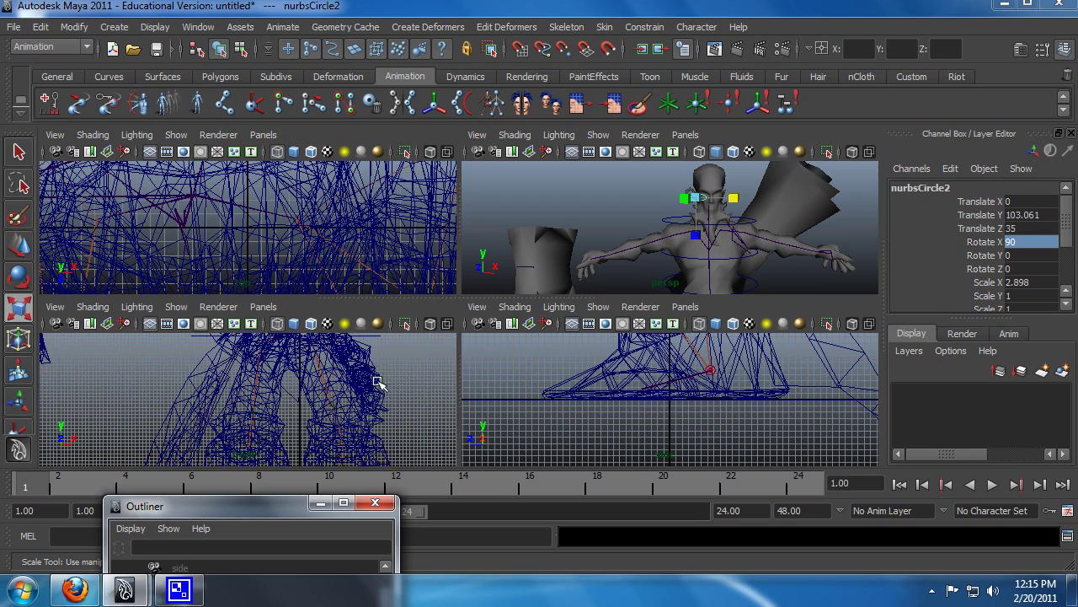
key(space)
alt+middle_drag(354, 337, 366, 411)
alt+middle_drag(370, 357, 381, 408)
alt+right_drag(384, 409, 356, 421)
key(w)
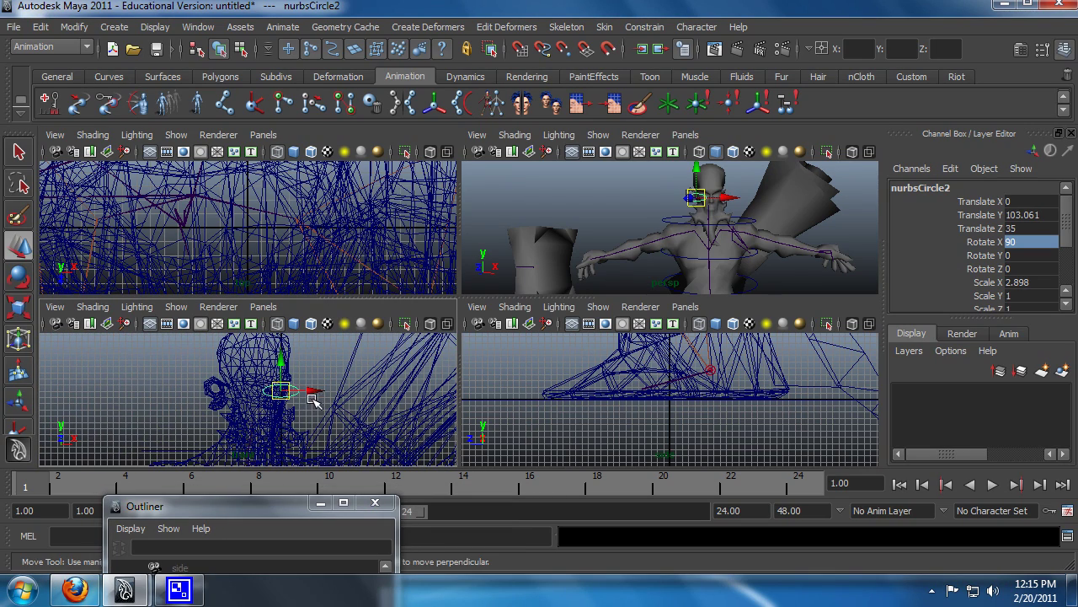
drag(314, 396, 345, 391)
- Rotate the circle in front of the face to about 95 degrees in X, 13 in Y and -3.6 in Z
alt+drag(801, 236, 681, 253)
key(e)
key(r)
key(e)
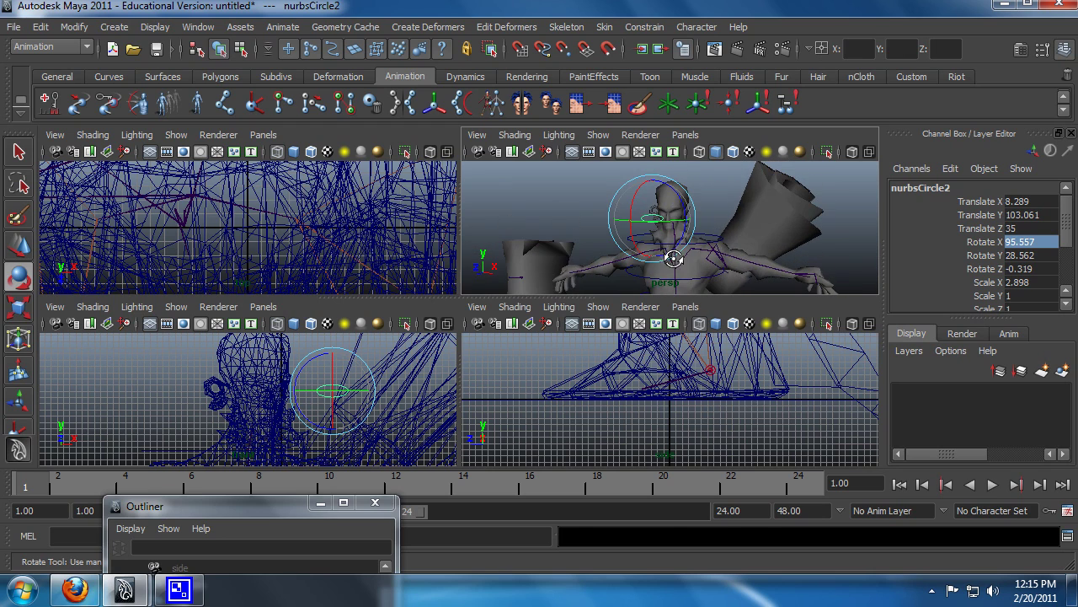
key(ctrl+z)
alt+drag(640, 218, 678, 246)
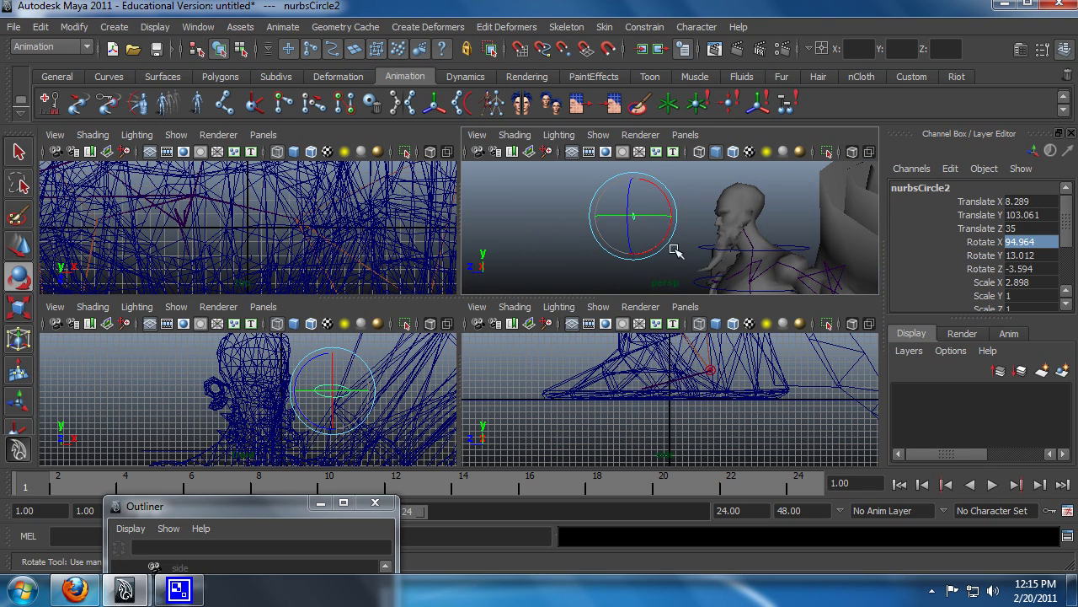
key(q)
alt+drag(598, 244, 625, 257)
- Bring the Outliner back into view and rename the neck joint's circle, nurbsCircle1, to Neck
click(625, 198)
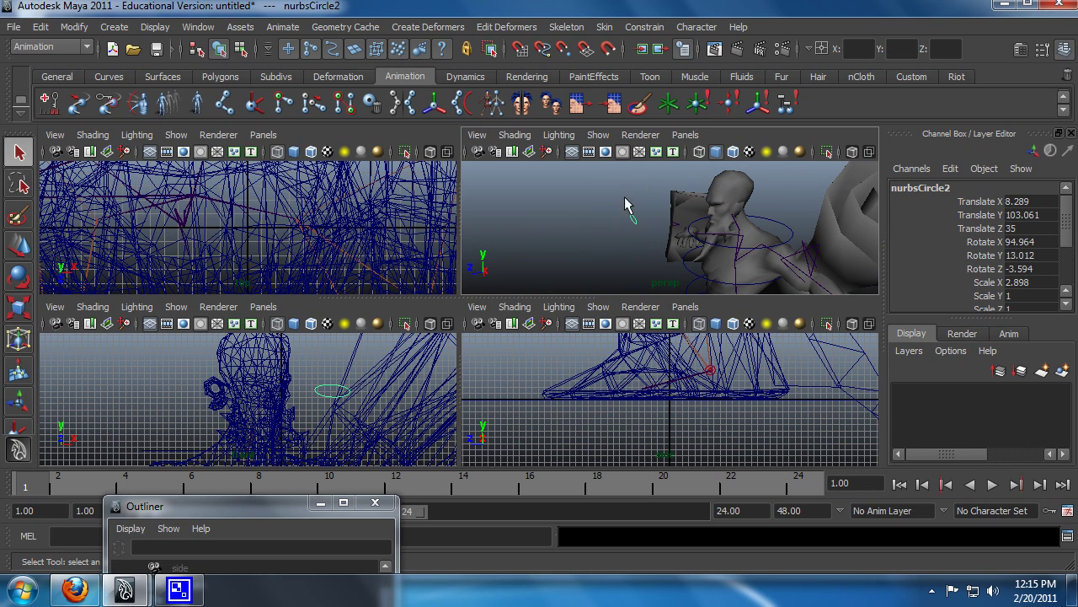
click(731, 215)
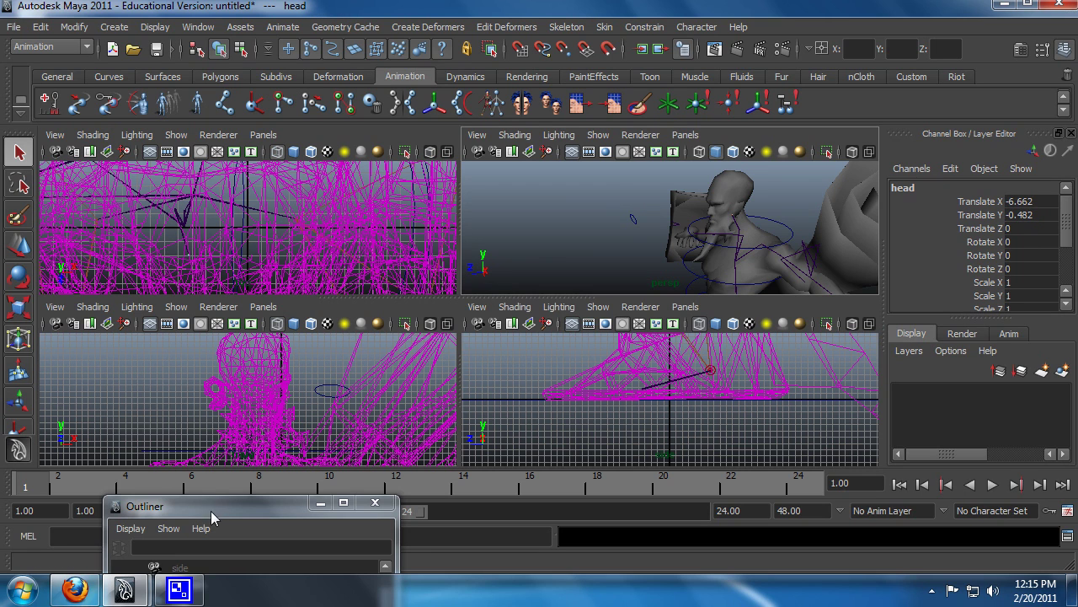
drag(211, 510, 217, 208)
drag(395, 315, 389, 438)
click(206, 433)
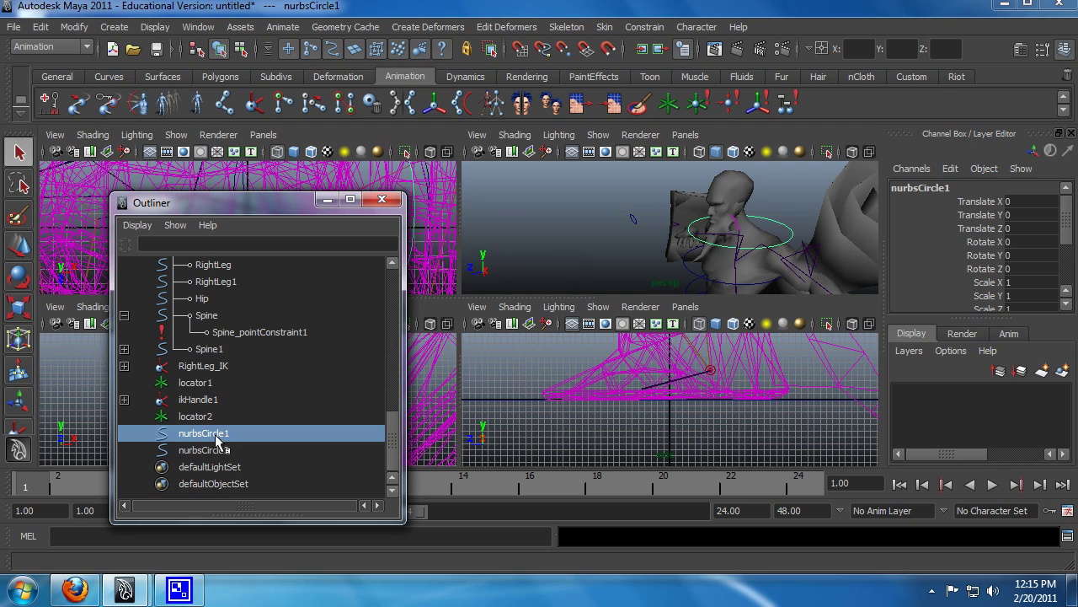
double_click(216, 433)
text(Neck)
key(Return)
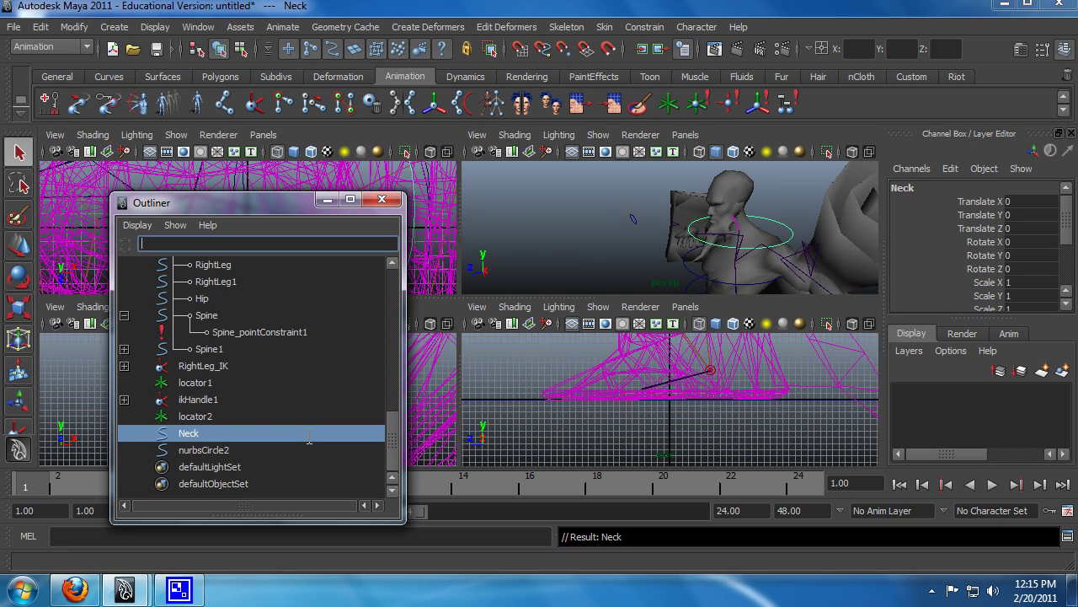
- Rename the neck joint's circle from Neck to TheNeck
double_click(211, 435)
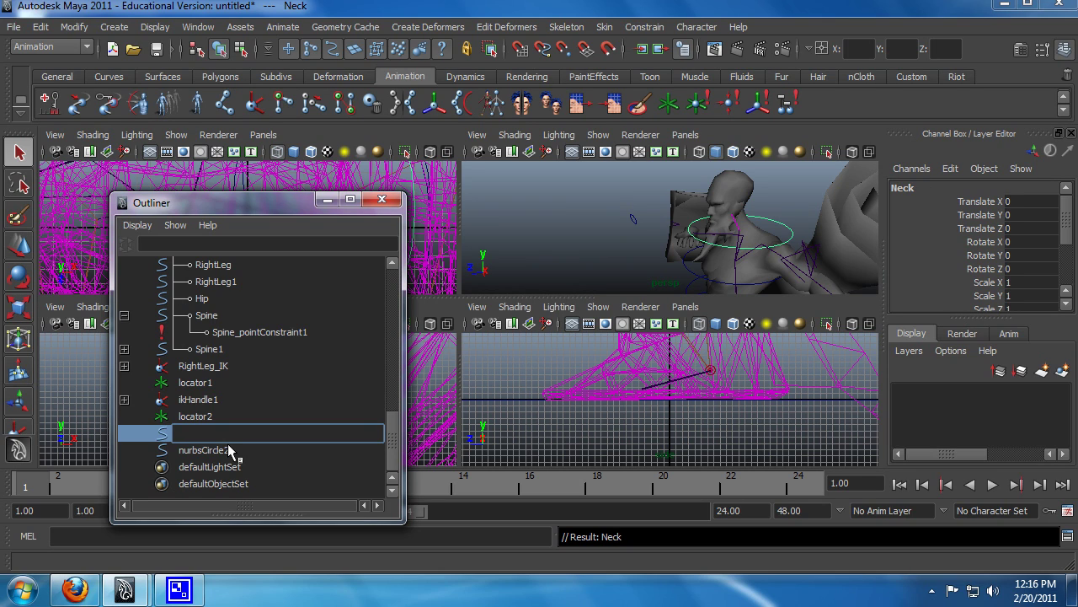
text(TheNeck)
key(Return)
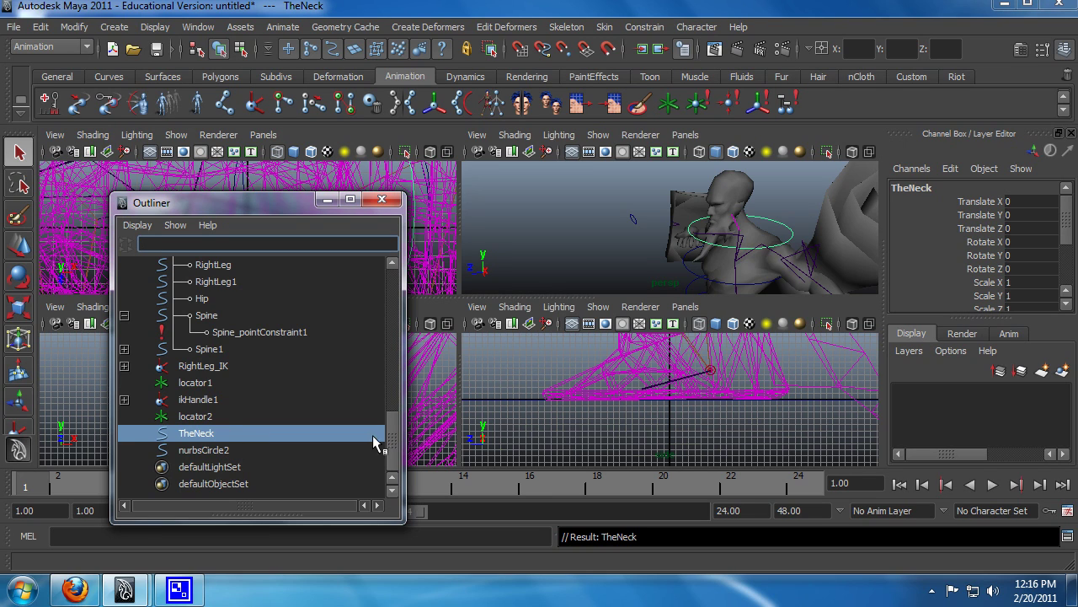
- Parent TheNeck and nurbsCircle2 under the Ryze control in the Outliner
drag(392, 438, 393, 421)
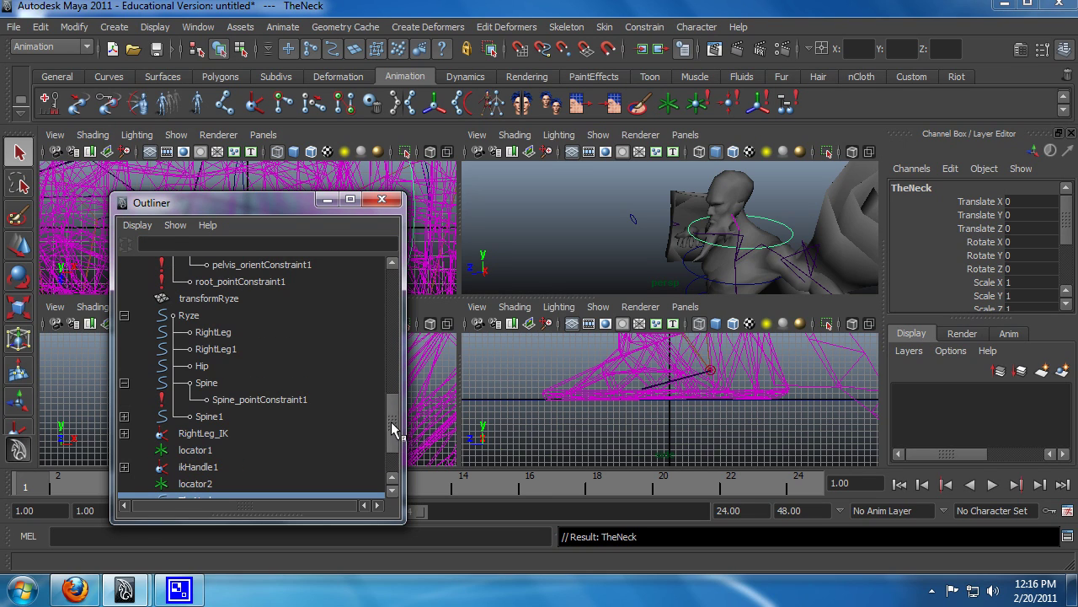
scroll(391, 421, down, 1)
middle_drag(196, 487, 193, 297)
drag(386, 403, 392, 429)
click(303, 450)
middle_drag(206, 478, 196, 287)
- Rename nurbsCircle2, the circle in front of the face, as Look
double_click(222, 416)
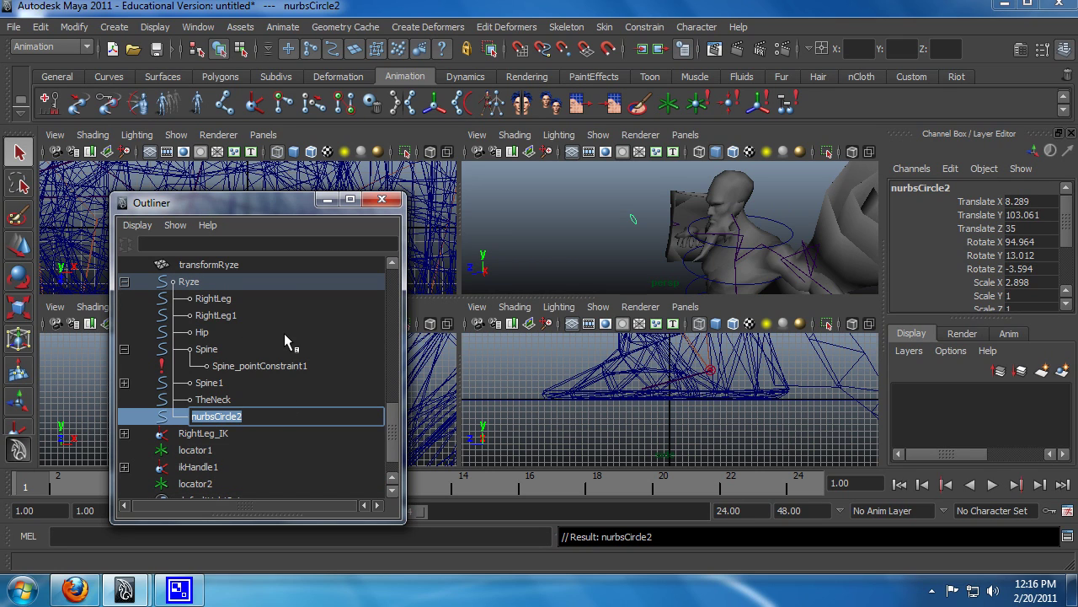
key(BackSpace)
text(Look)
key(Return)
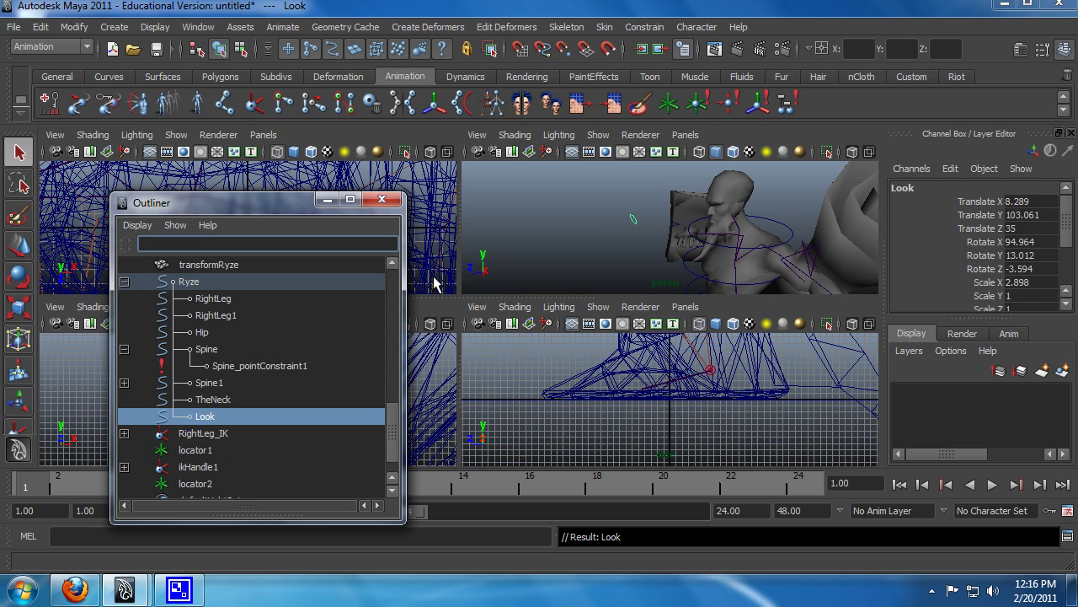
- Freeze the transformations of the Look circle
alt+drag(614, 232, 655, 250)
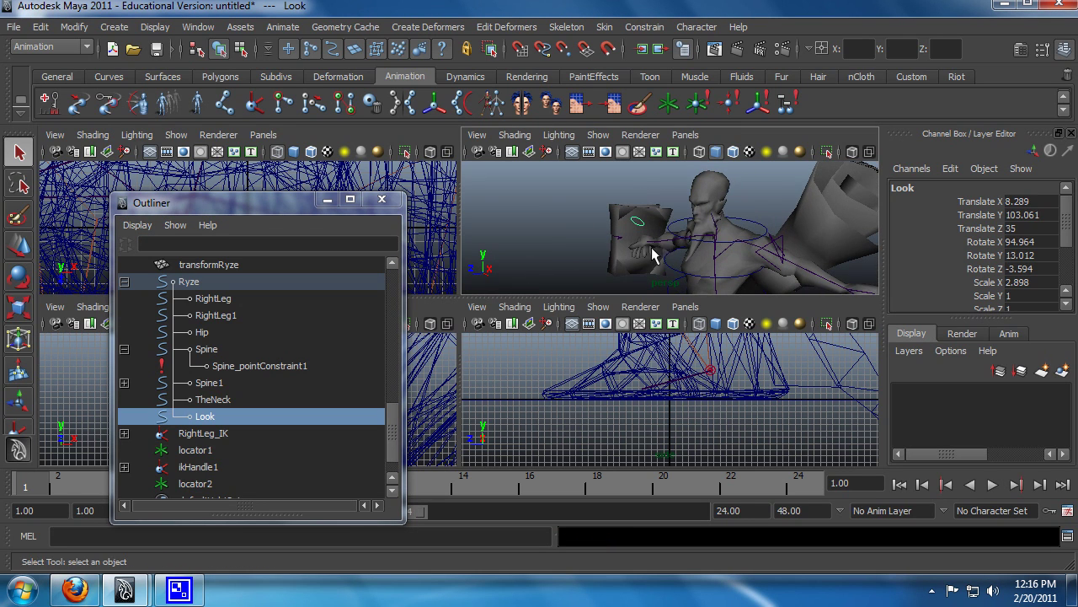
click(74, 27)
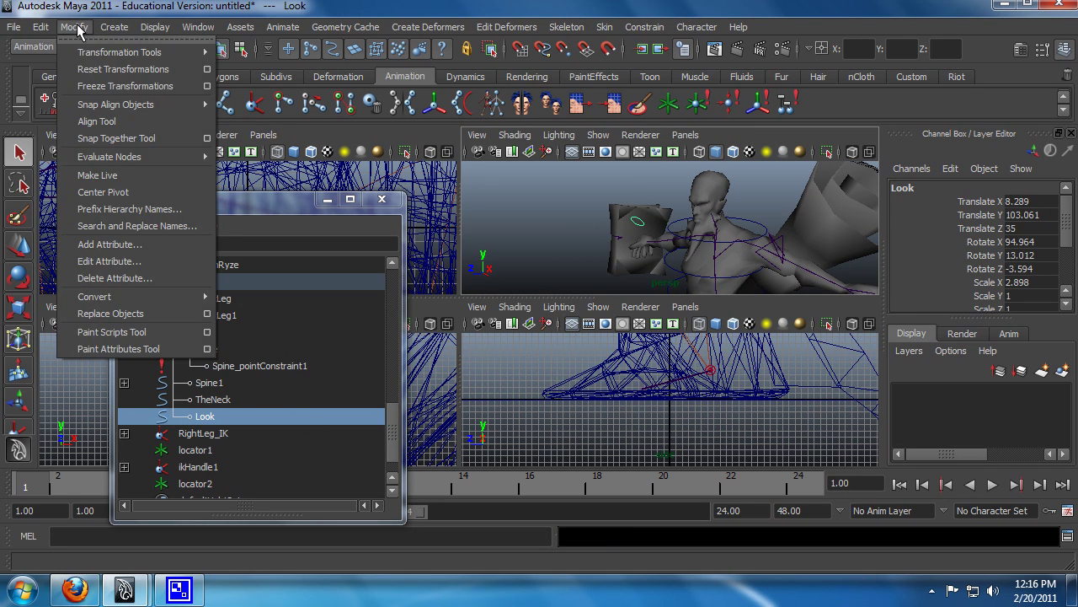
click(101, 82)
click(382, 420)
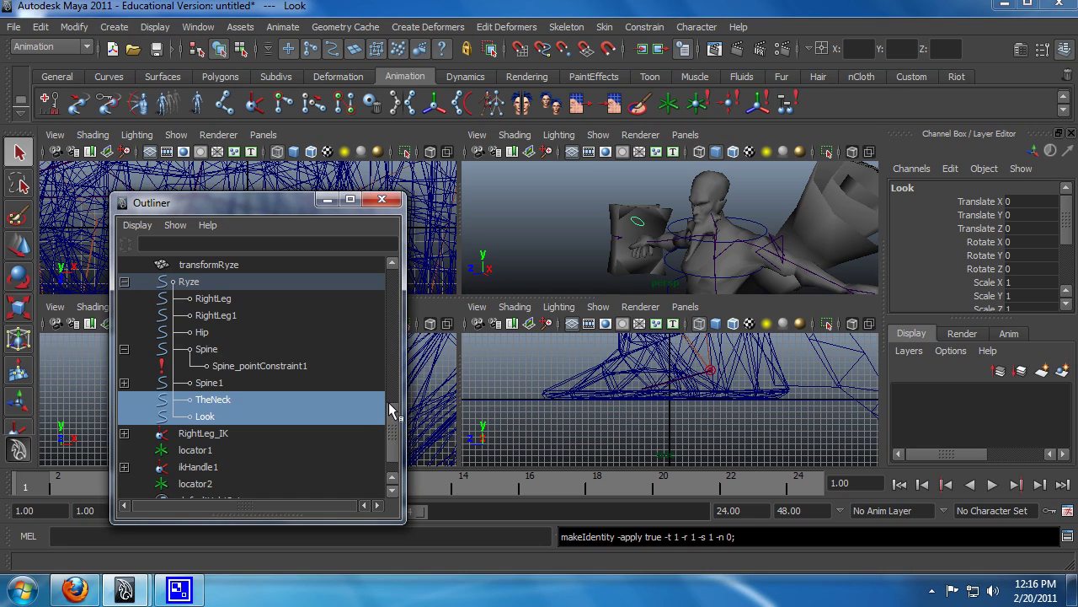
- Apply an Aim constraint that makes the head joint follow the Look circle
drag(394, 388, 401, 302)
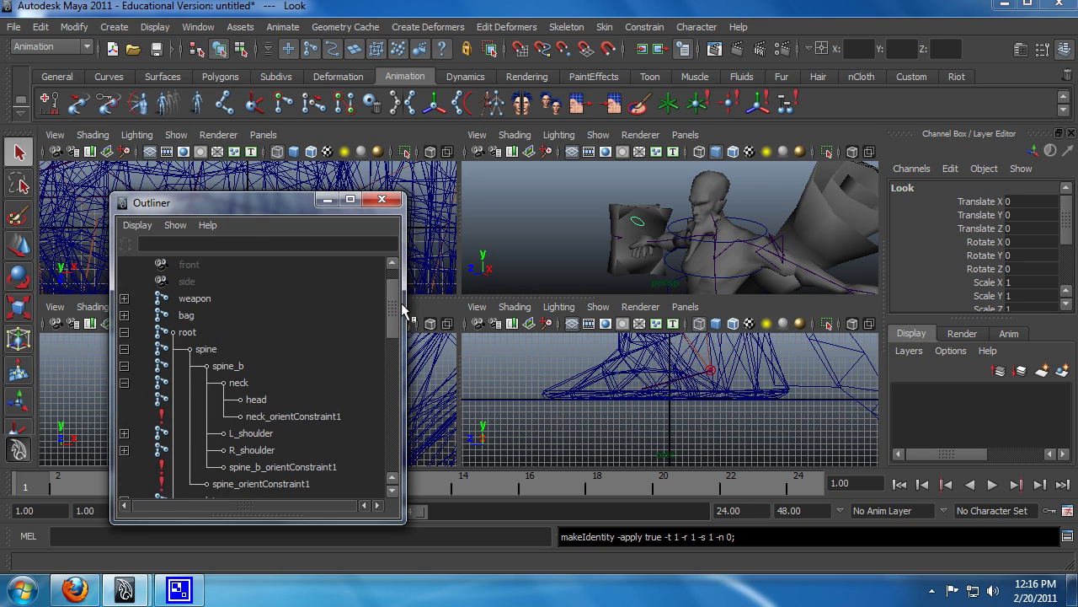
click(259, 399)
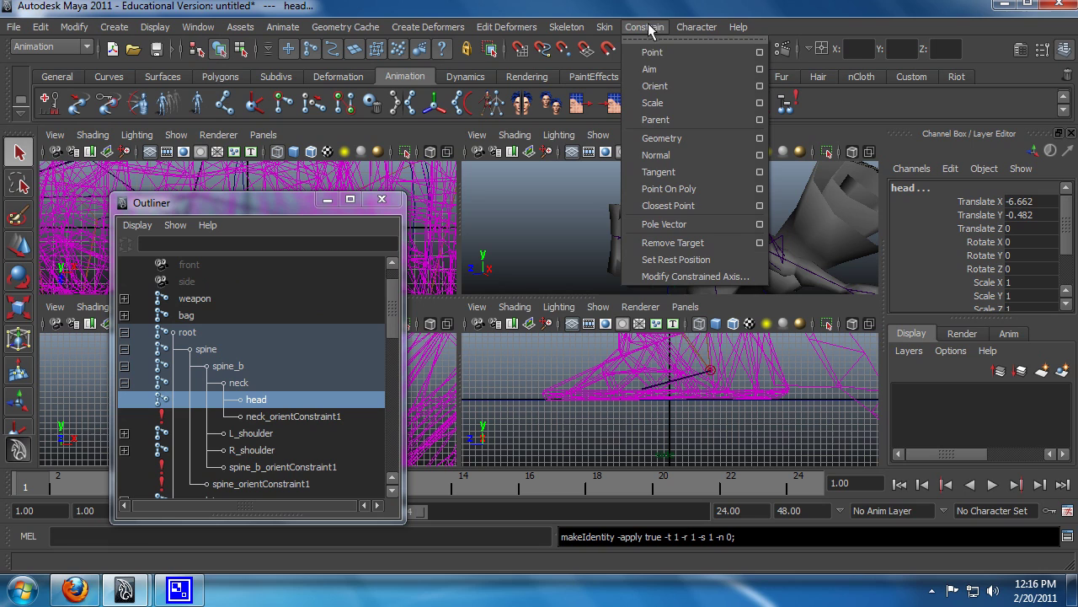
click(650, 69)
- Test the head's aim by moving the Look circle to about 31 in X, and undo the move
alt+drag(600, 244, 709, 245)
drag(722, 199, 723, 199)
mouse_move(741, 229)
alt+mouse_down()
mouse_move(678, 236)
mouse_move(756, 241)
mouse_move(573, 220)
mouse_move(762, 244)
mouse_move(532, 221)
mouse_move(818, 256)
mouse_move(751, 253)
mouse_move(742, 234)
alt+mouse_up()
key(w)
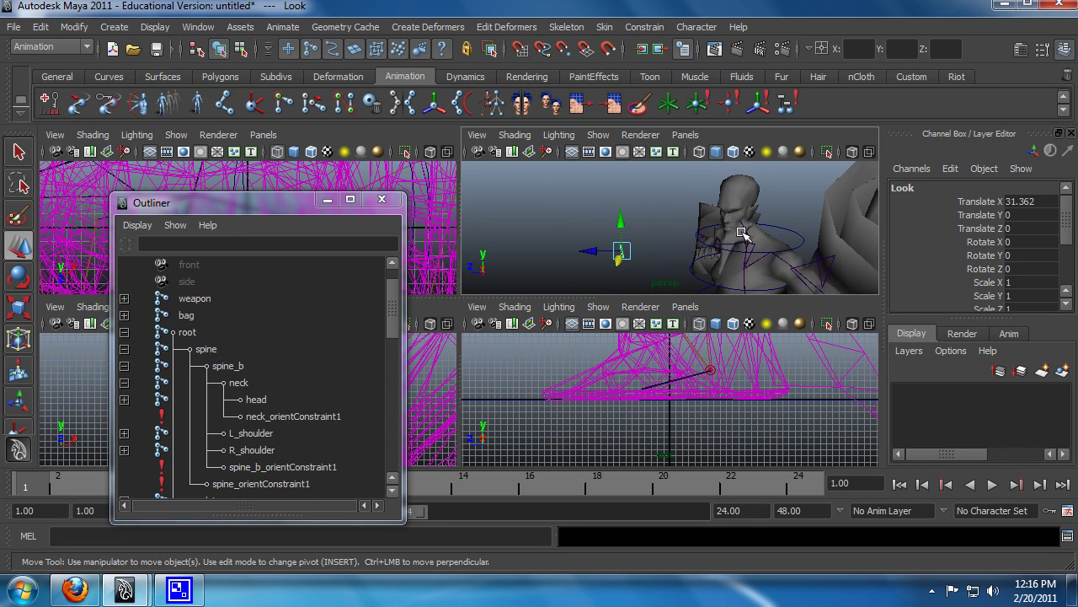
alt+drag(616, 277, 689, 237)
key(ctrl+z)
key(q)
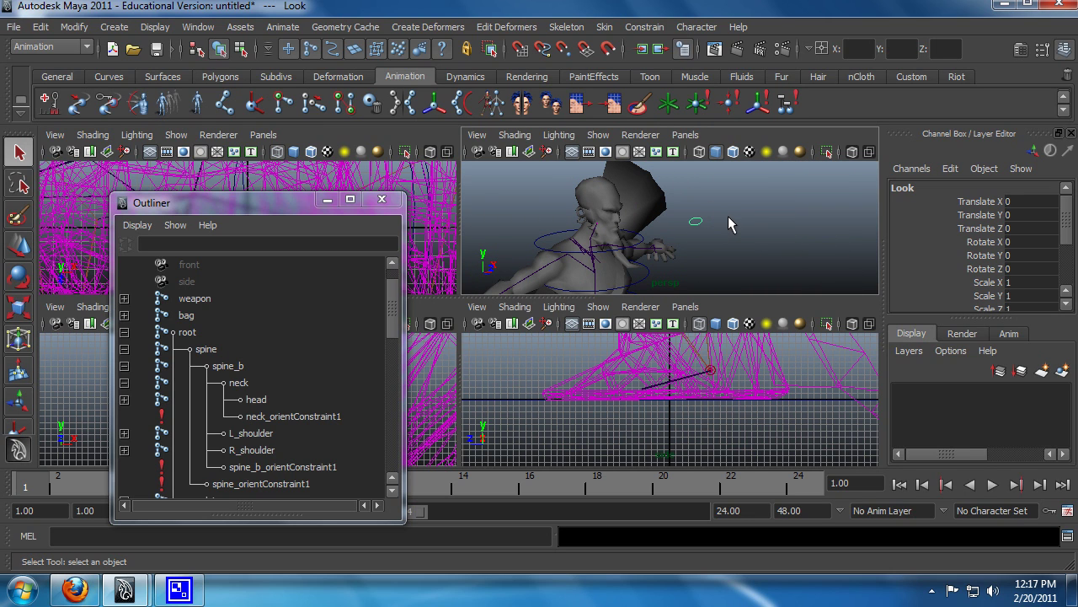
- Test the upper-body controls by lowering the Hip circle to about -27 in Y, and undo the move
alt+drag(790, 220, 701, 250)
click(575, 235)
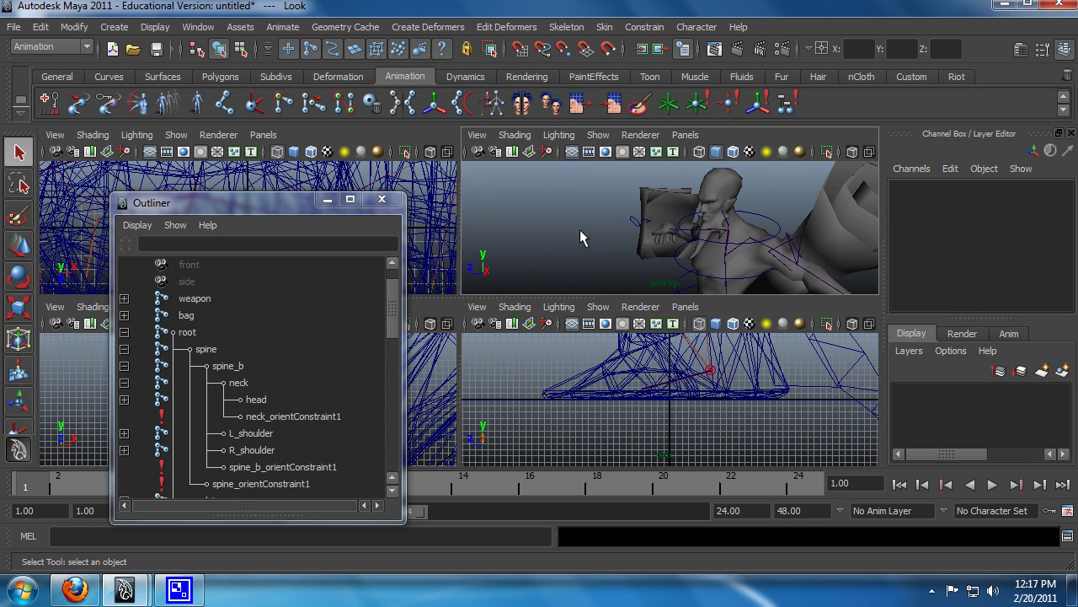
alt+drag(580, 229, 719, 233)
alt+drag(797, 223, 693, 224)
alt+middle_drag(695, 223, 812, 166)
alt+drag(811, 167, 739, 247)
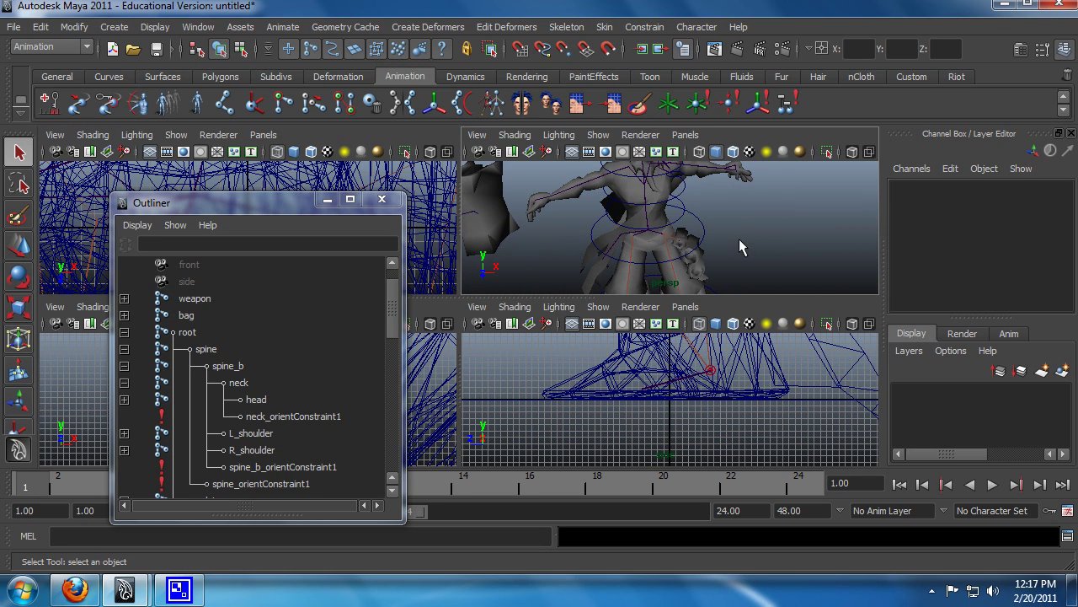
click(699, 220)
alt+drag(813, 233, 795, 254)
key(w)
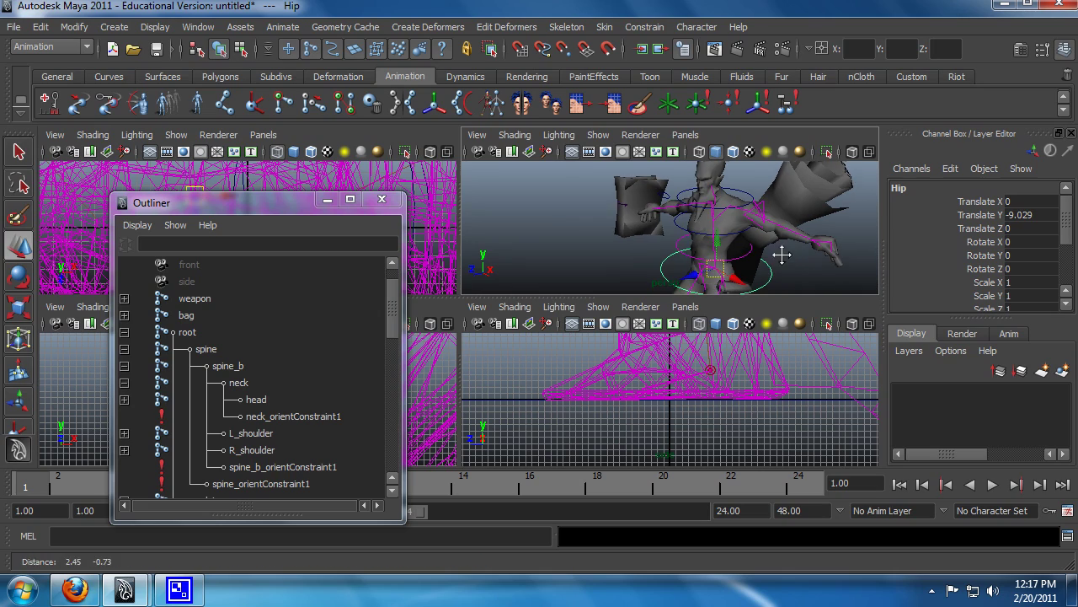
alt+middle_drag(782, 254, 733, 250)
drag(669, 234, 671, 267)
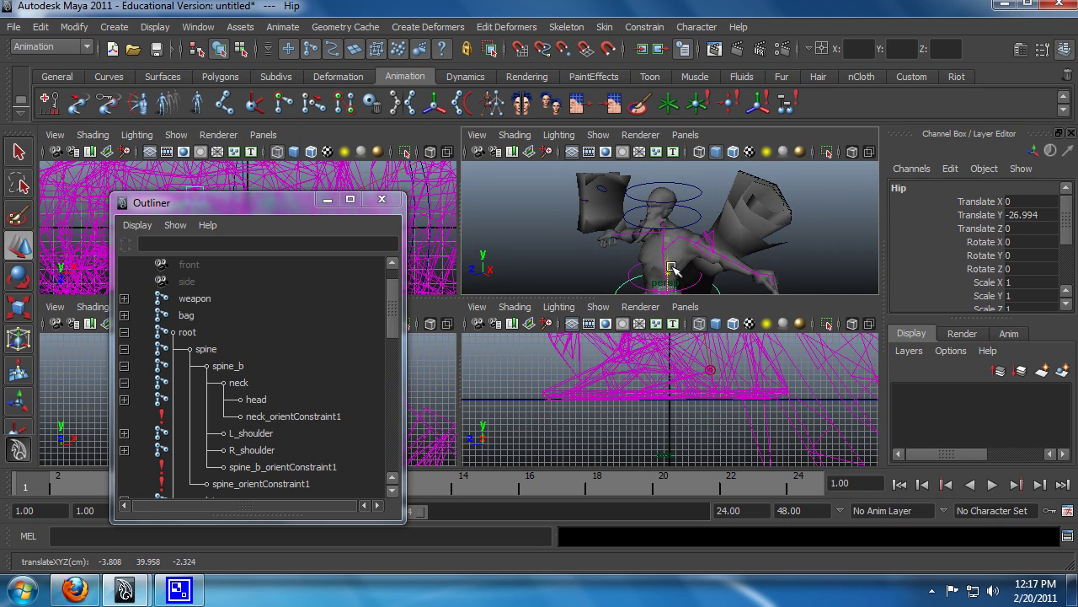
key(ctrl+z)
key(q)
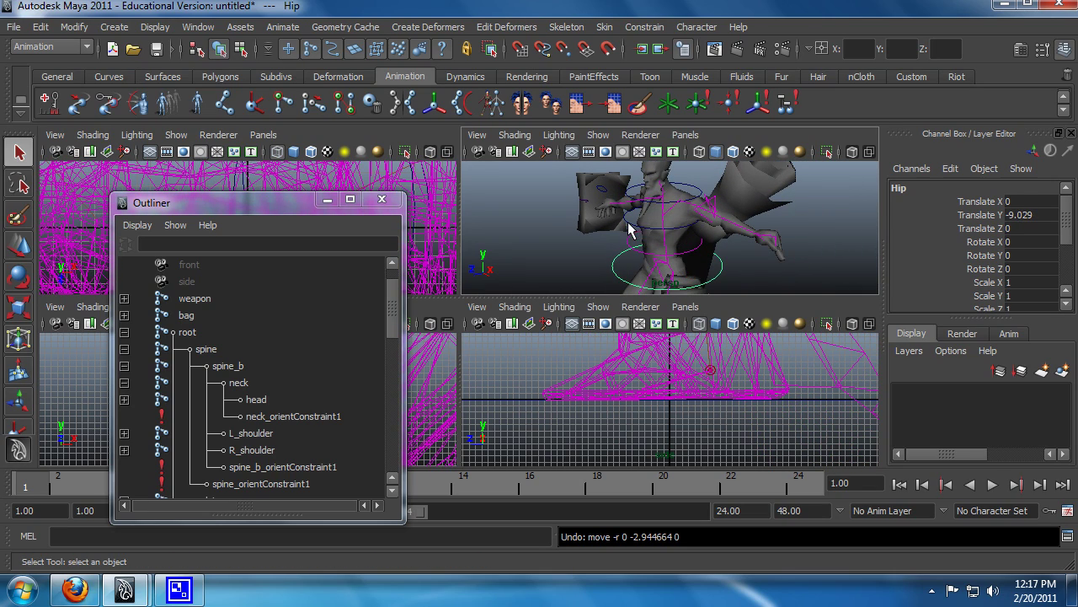
- Point-constrain the Spine1 circle to the Hip circle
click(678, 212)
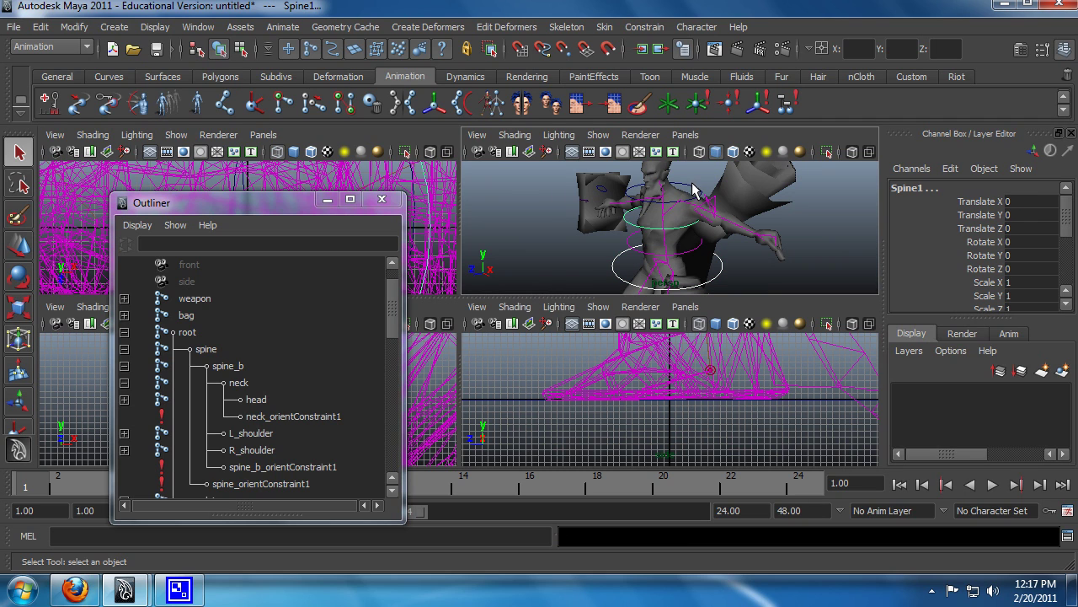
click(719, 270)
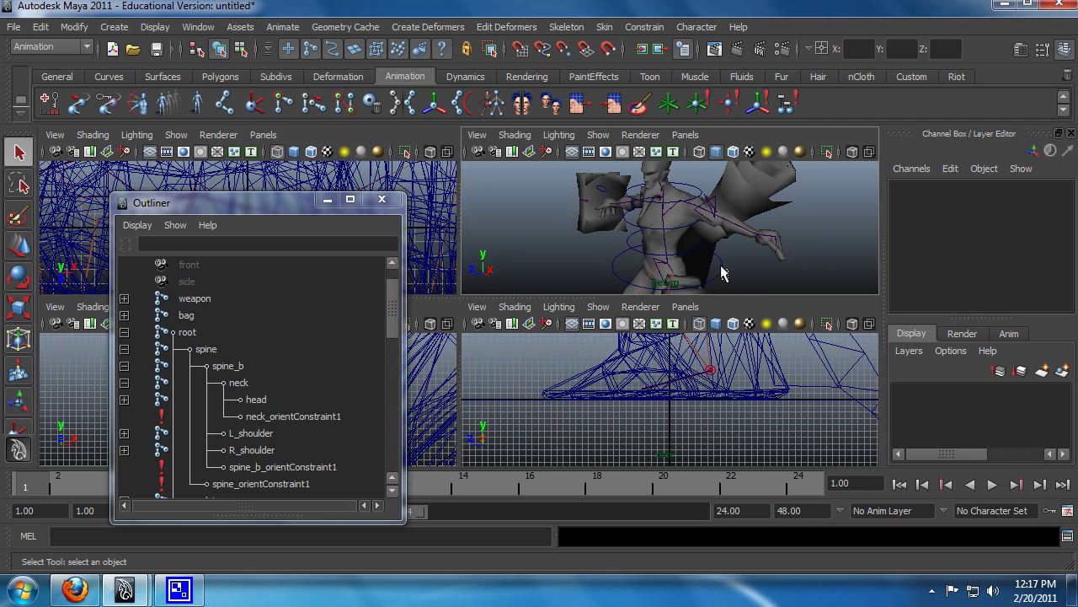
shift+click(634, 222)
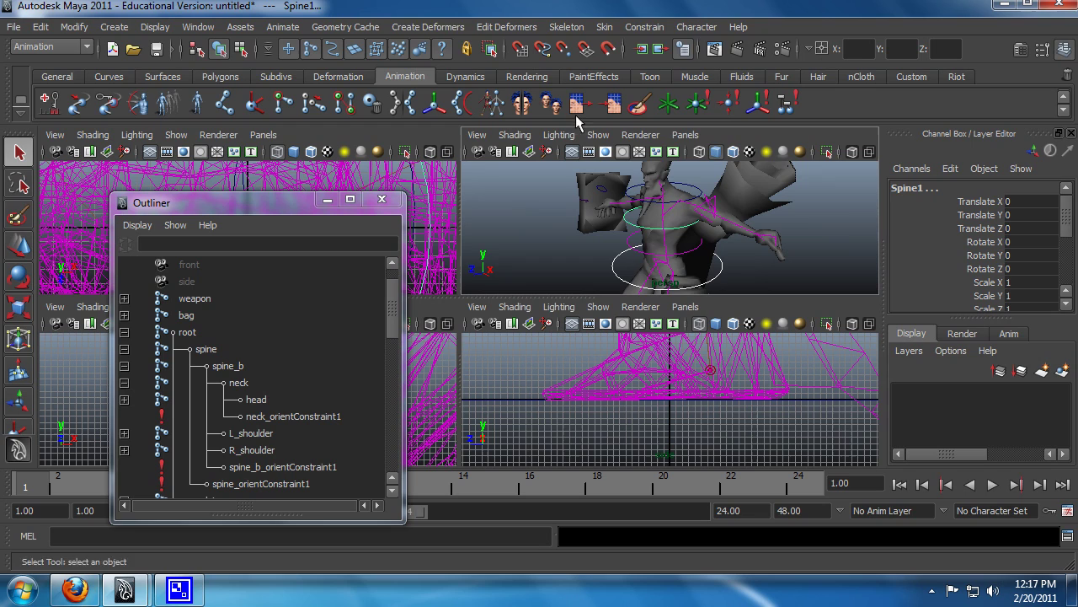
click(644, 27)
click(653, 39)
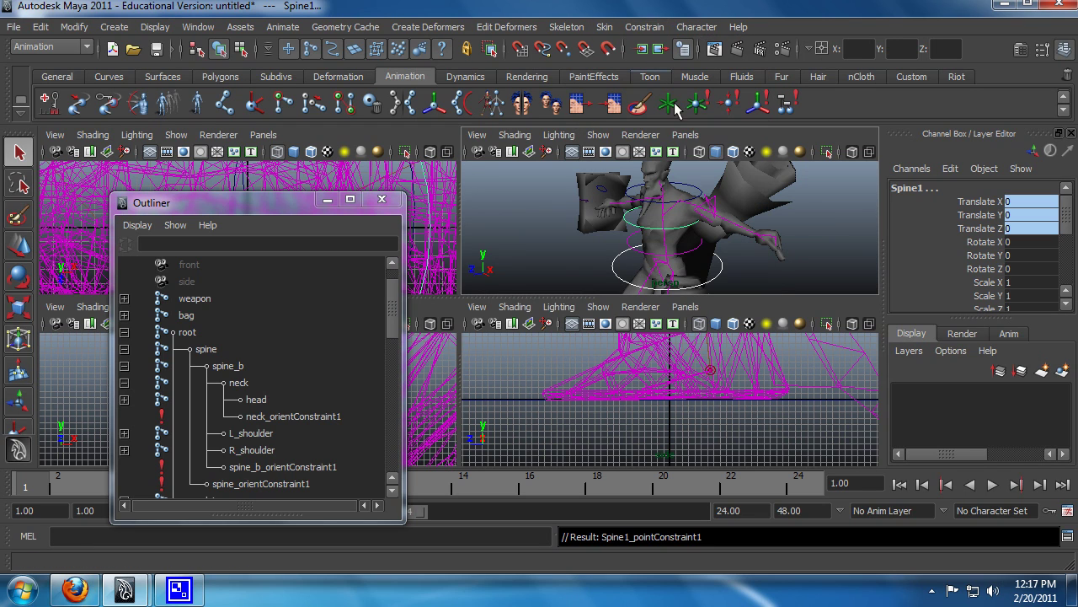
- Point-constrain the TheNeck circle to the Hip circle
click(720, 267)
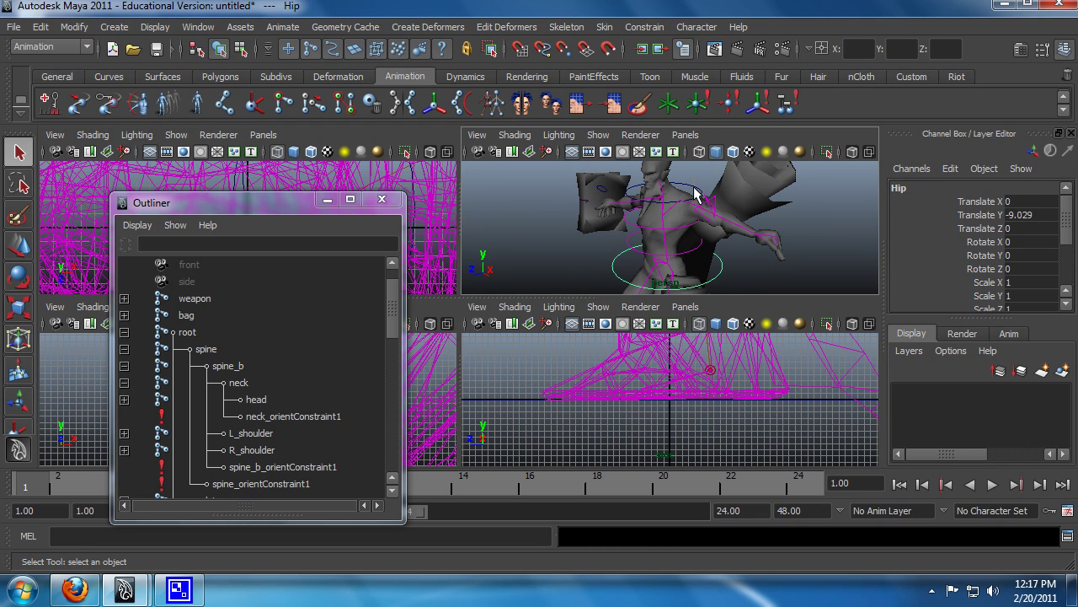
shift+click(695, 195)
click(644, 27)
click(650, 38)
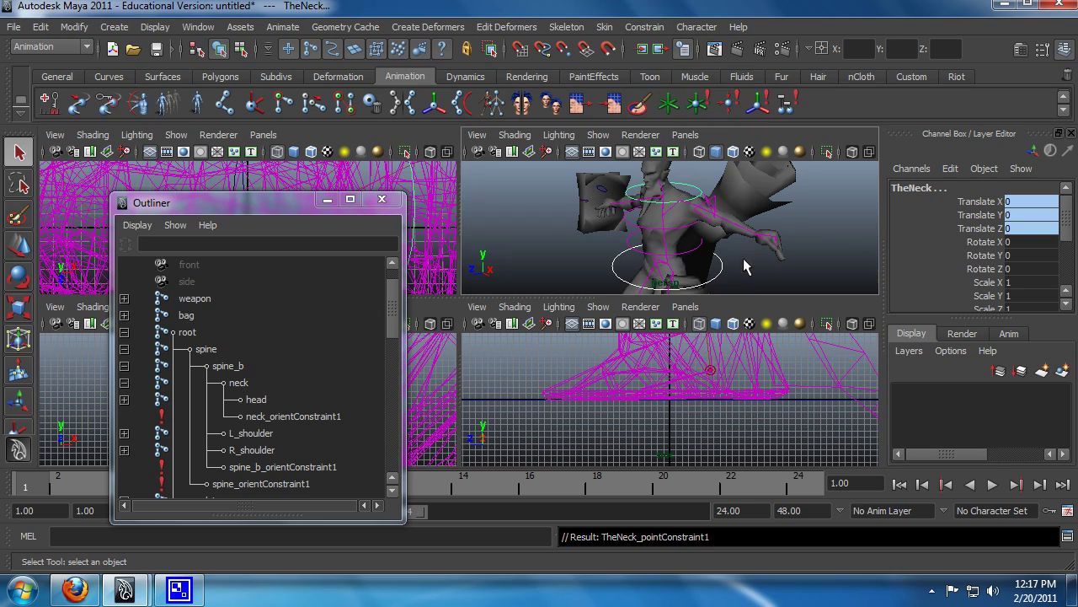
- Lower the Hip circle to test the new spine and neck point constraints, and undo the move
click(730, 270)
key(w)
drag(667, 244, 671, 277)
key(ctrl+z)
alt+drag(697, 221, 640, 236)
key(q)
alt+middle_drag(662, 235, 681, 260)
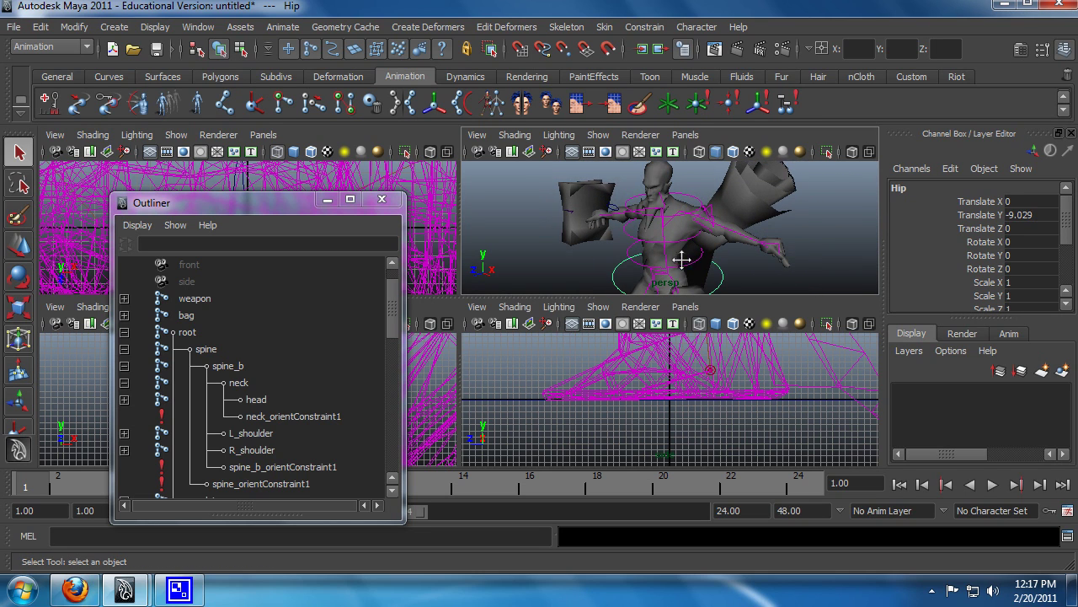
- Check how the Look circle reacts by lowering the Hip circle to about -26 in Y, and undo the move
alt+drag(751, 256, 665, 226)
click(690, 201)
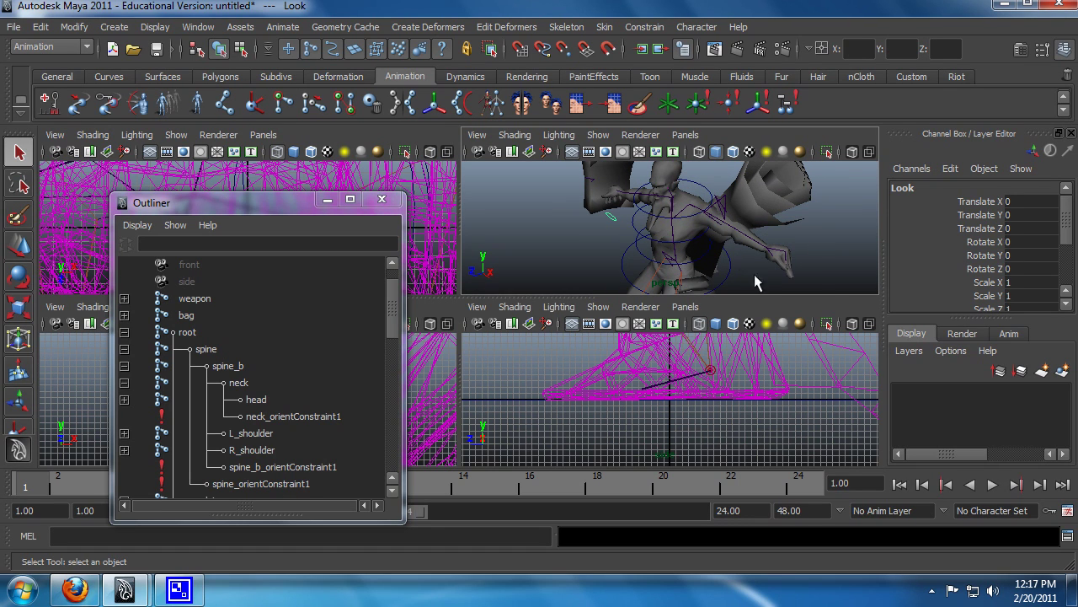
alt+drag(547, 236, 681, 231)
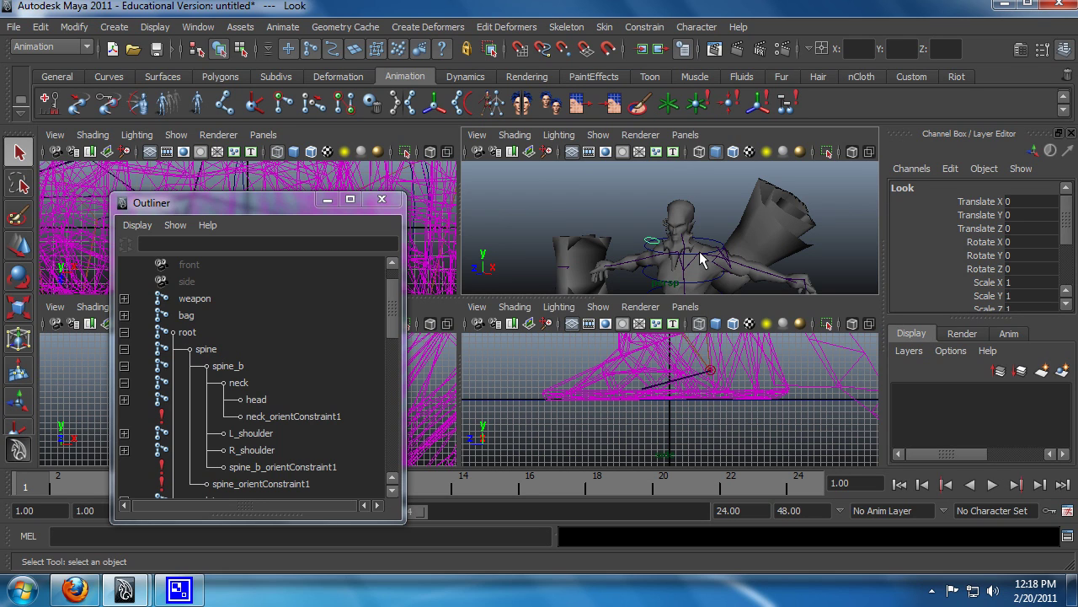
alt+drag(700, 251, 711, 254)
key(w)
drag(660, 215, 655, 259)
key(q)
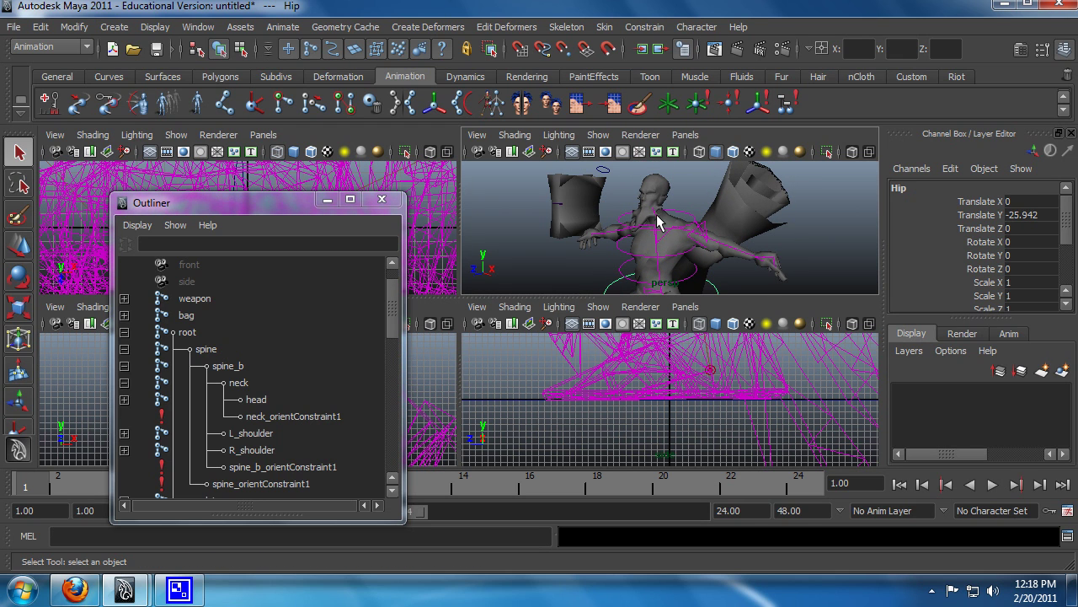
key(z)
- Parent the Look circle under the Hip control in the Outliner
alt+drag(730, 228, 621, 272)
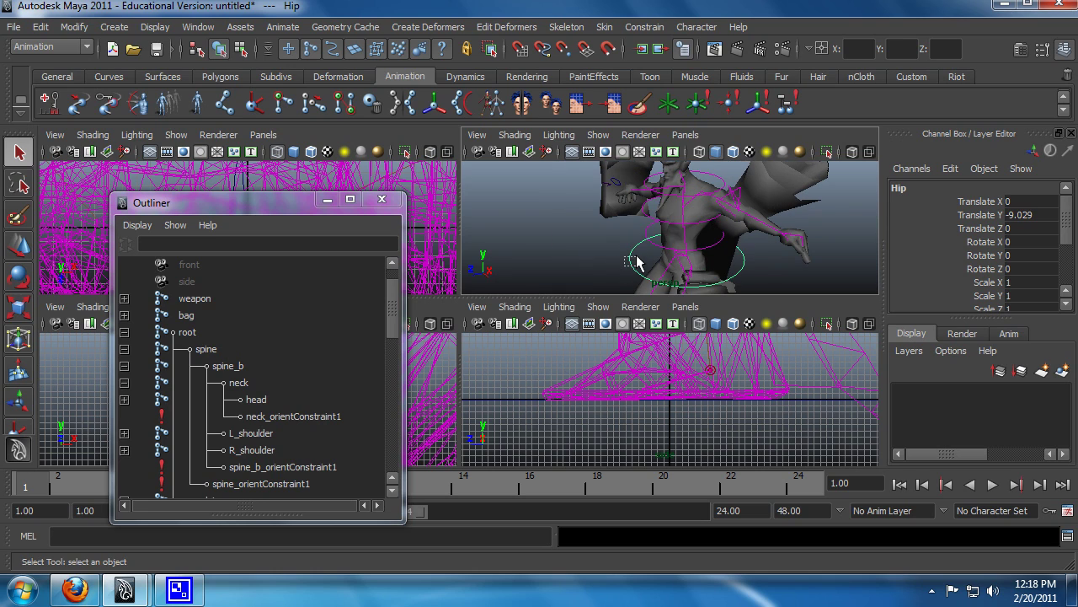
alt+drag(666, 239, 622, 230)
alt+middle_drag(628, 228, 628, 239)
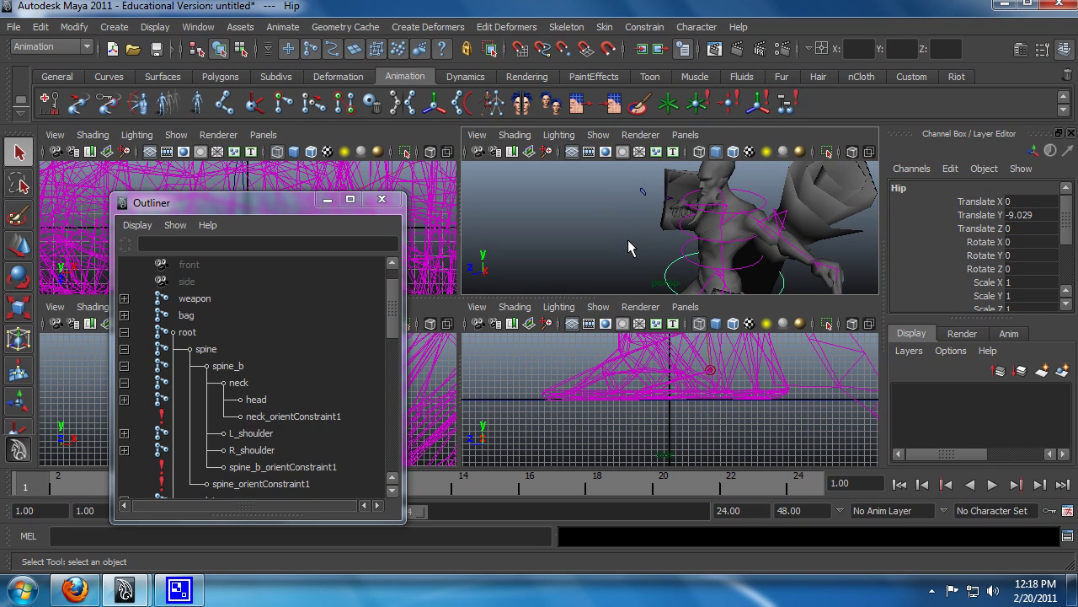
click(644, 189)
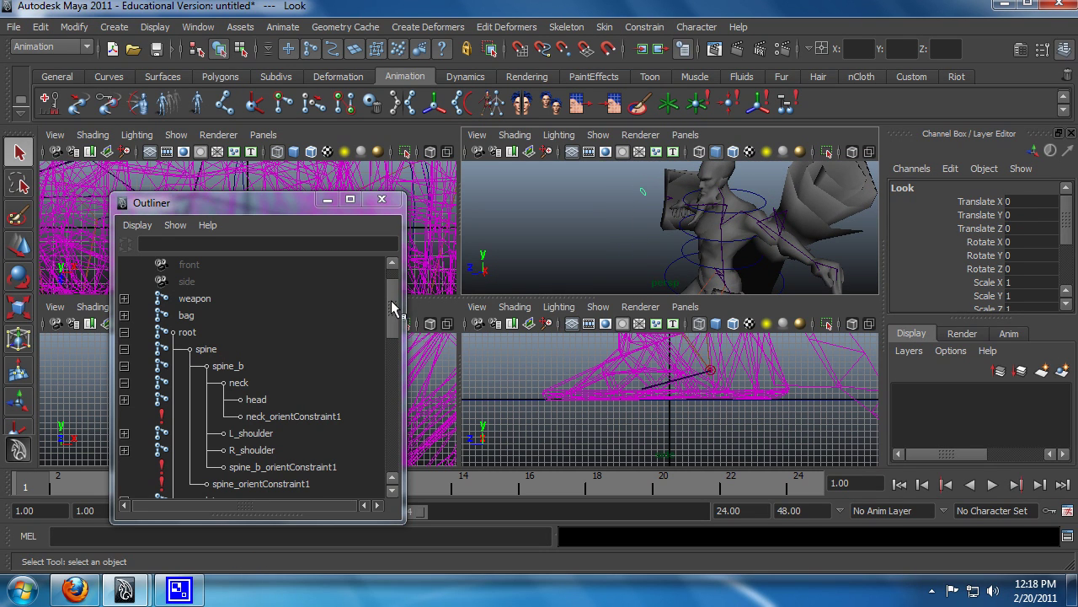
drag(391, 300, 387, 422)
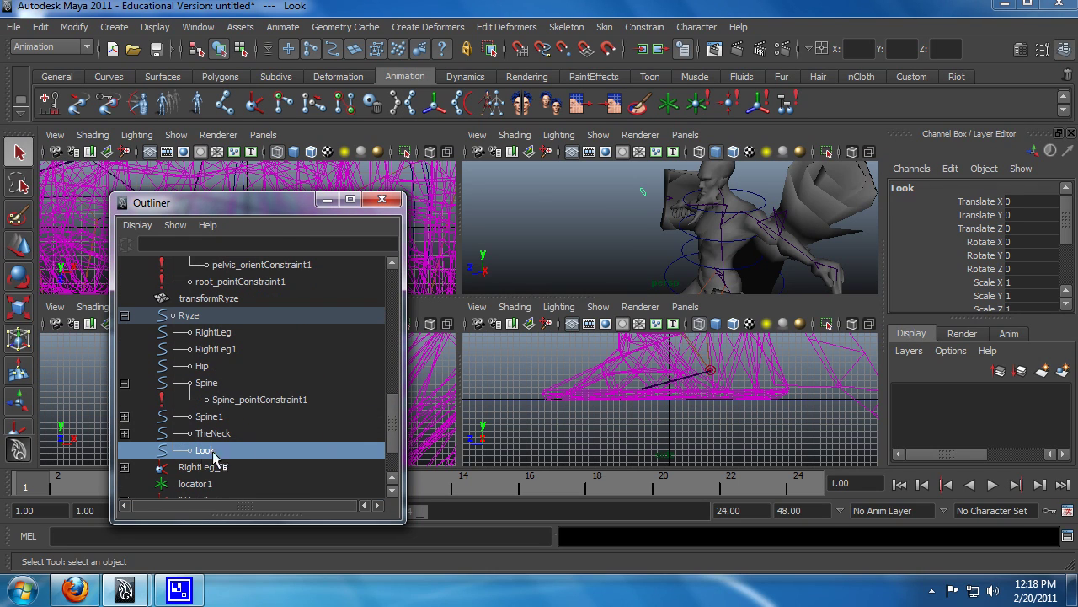
drag(210, 455, 203, 367)
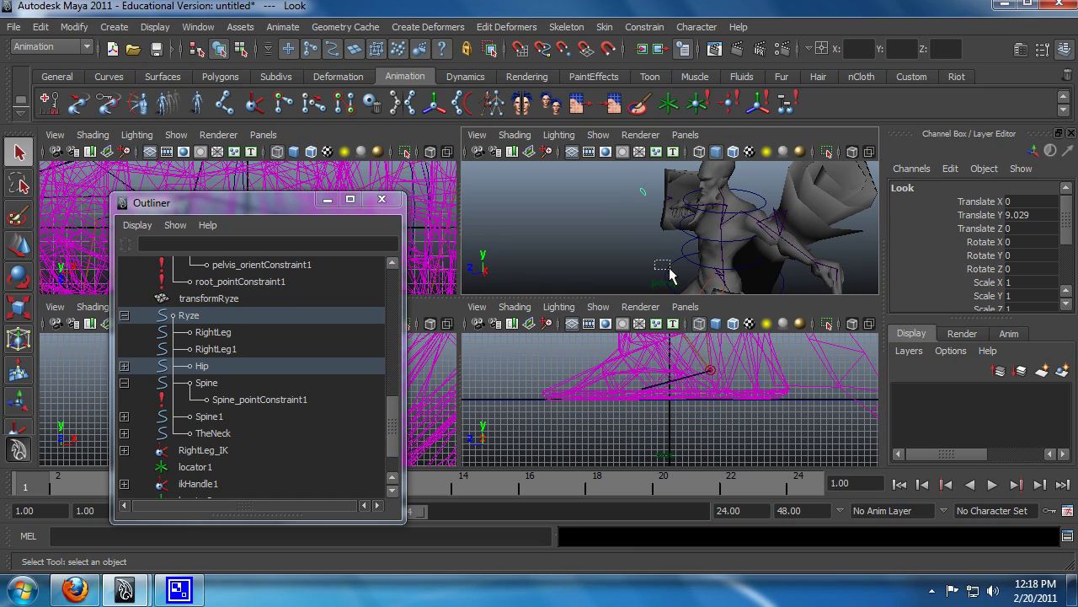
- Test the parented Look circle by lowering Hip to about -12.5 in Y and rotating it about -24.5 degrees in Y, and undo both changes
click(708, 251)
key(w)
drag(707, 251, 699, 285)
key(e)
key(ctrl+z)
key(ctrl+z)
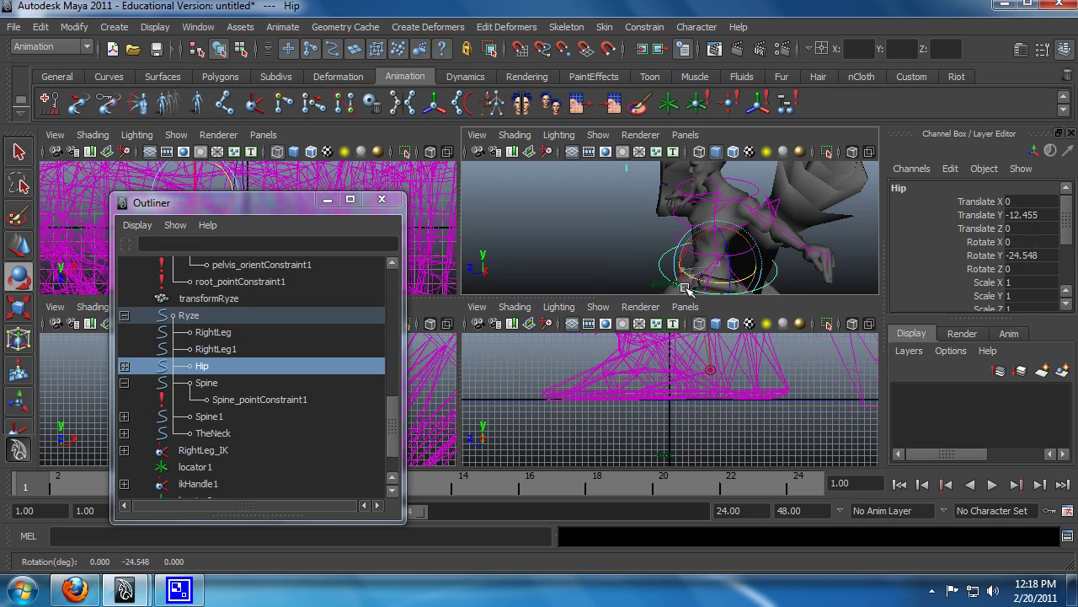
key(ctrl+z)
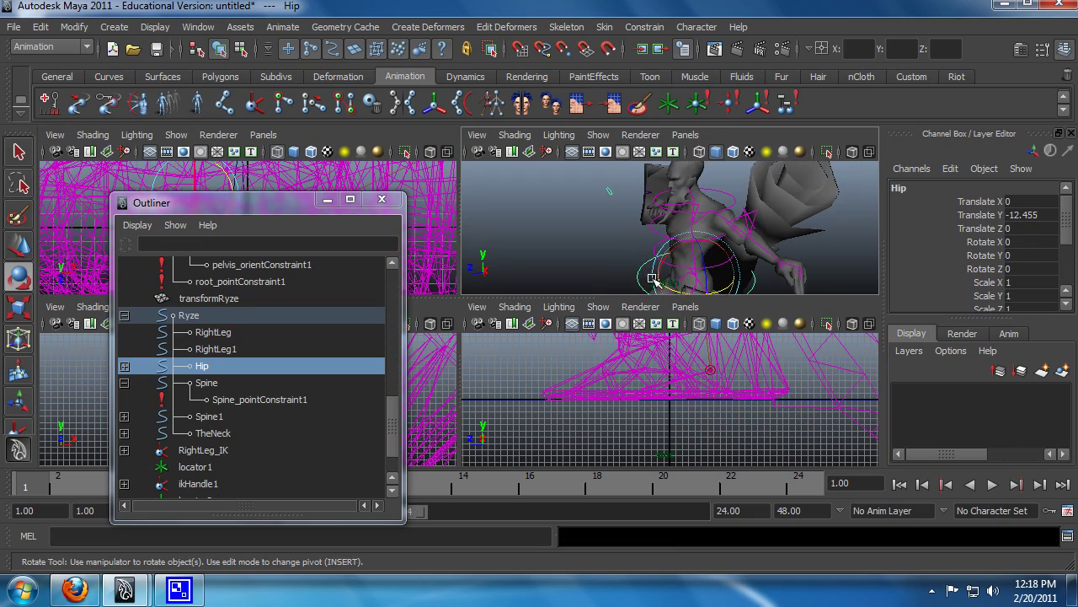
alt+drag(681, 275, 689, 165)
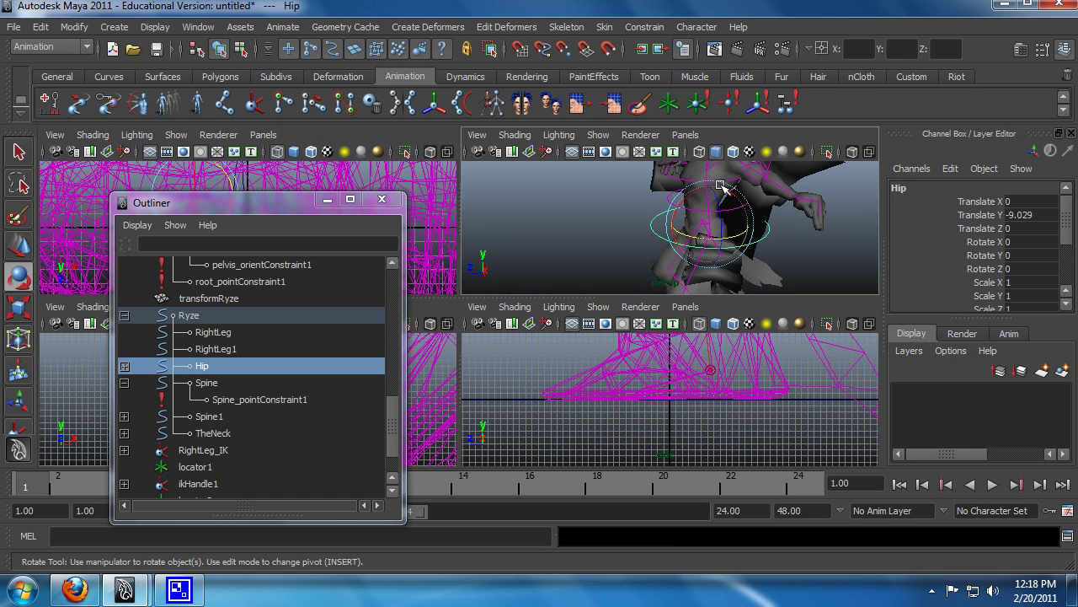
- Undo the parenting of the Look circle under the Hip control
alt+middle_drag(729, 263, 741, 221)
scroll(730, 207, down, 6)
key(ctrl+z)
key(ctrl+z)
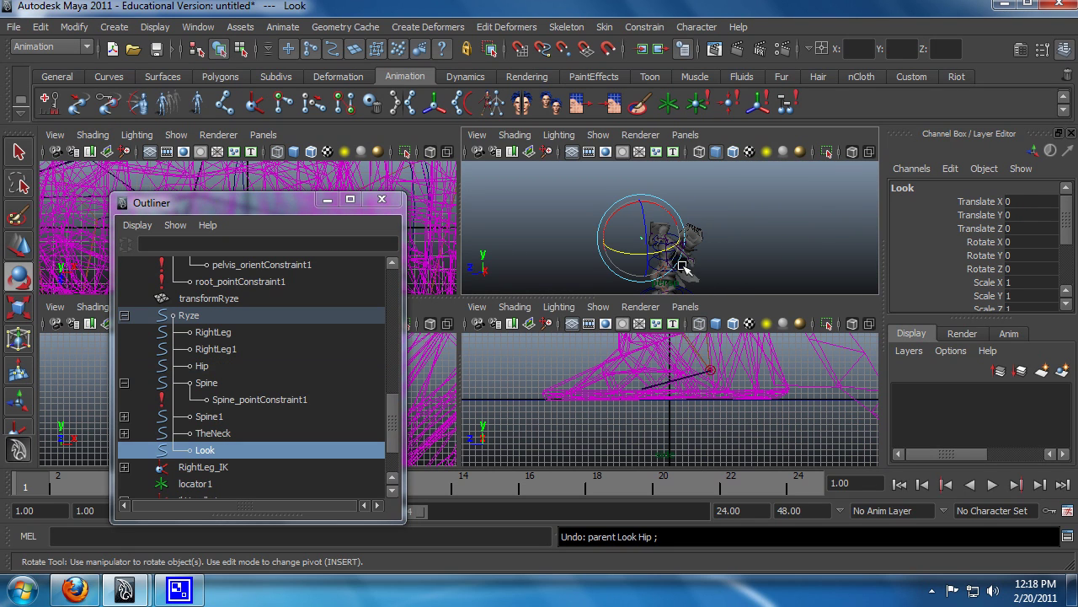
key(ctrl+z)
alt+drag(651, 275, 741, 177)
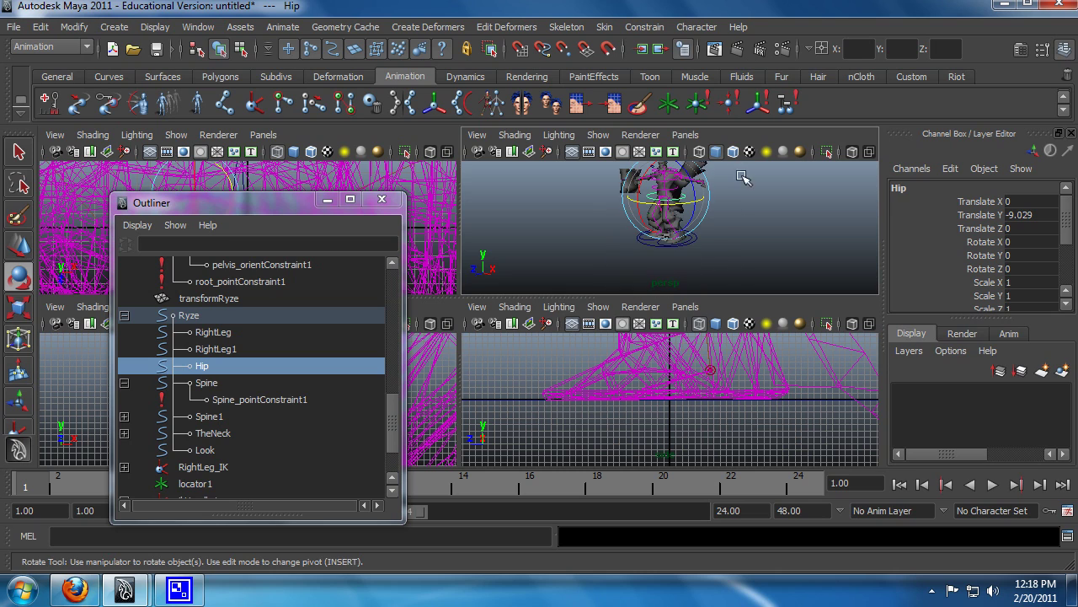
- Lower the Hip circle to about -19.5 in Y to check its effect on the unparented Look circle
alt+drag(734, 226, 687, 239)
alt+middle_drag(746, 216, 717, 279)
scroll(717, 278, up, 4)
alt+drag(761, 258, 723, 236)
alt+middle_drag(722, 236, 762, 245)
scroll(780, 237, up, 3)
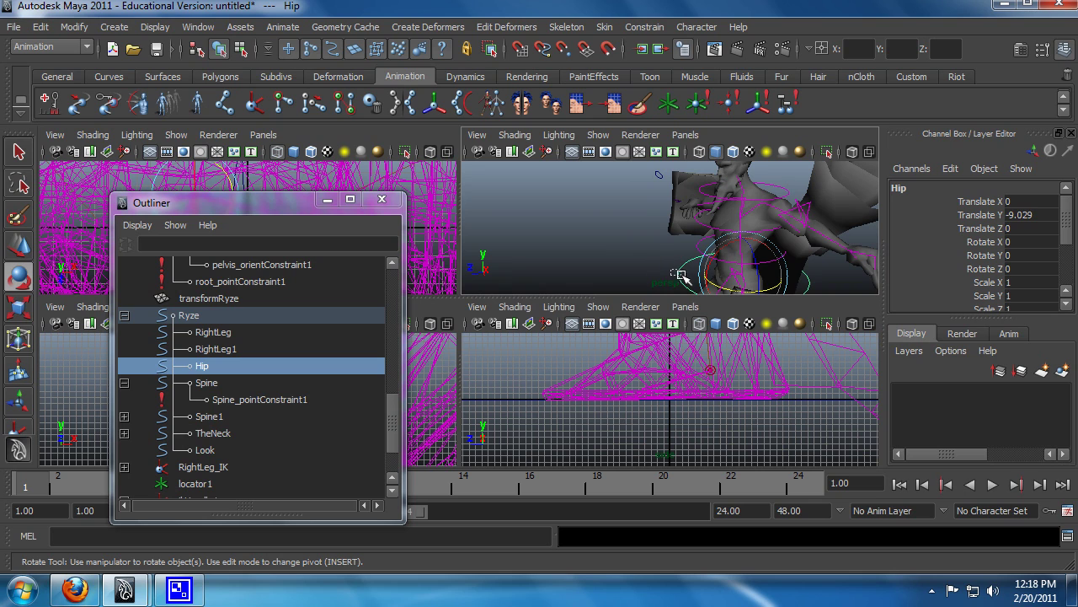
key(w)
mouse_move(757, 272)
alt+mouse_down()
mouse_move(762, 263)
mouse_move(752, 264)
alt+mouse_up()
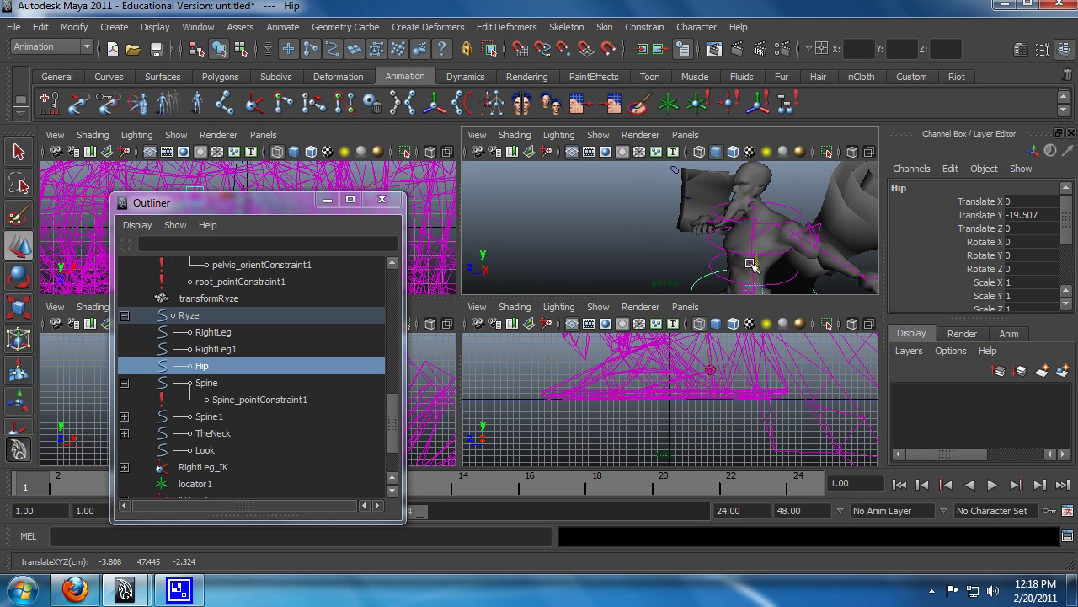
- Test the head aim by moving the Look circle sideways in X, and undo the move
alt+drag(731, 205, 716, 190)
click(649, 204)
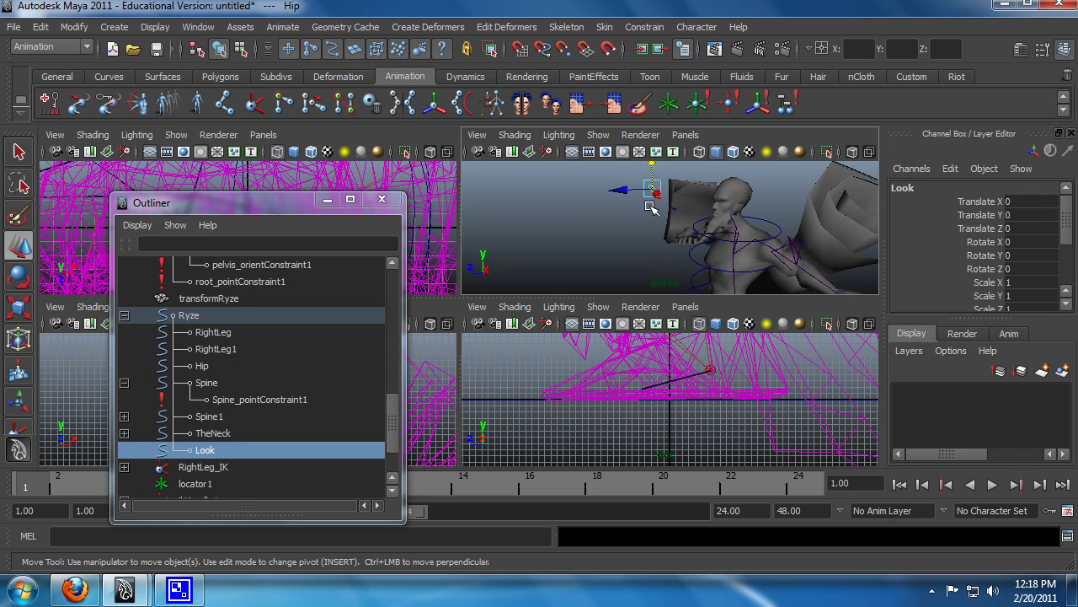
alt+drag(650, 205, 737, 204)
drag(628, 207, 661, 230)
key(ctrl+z)
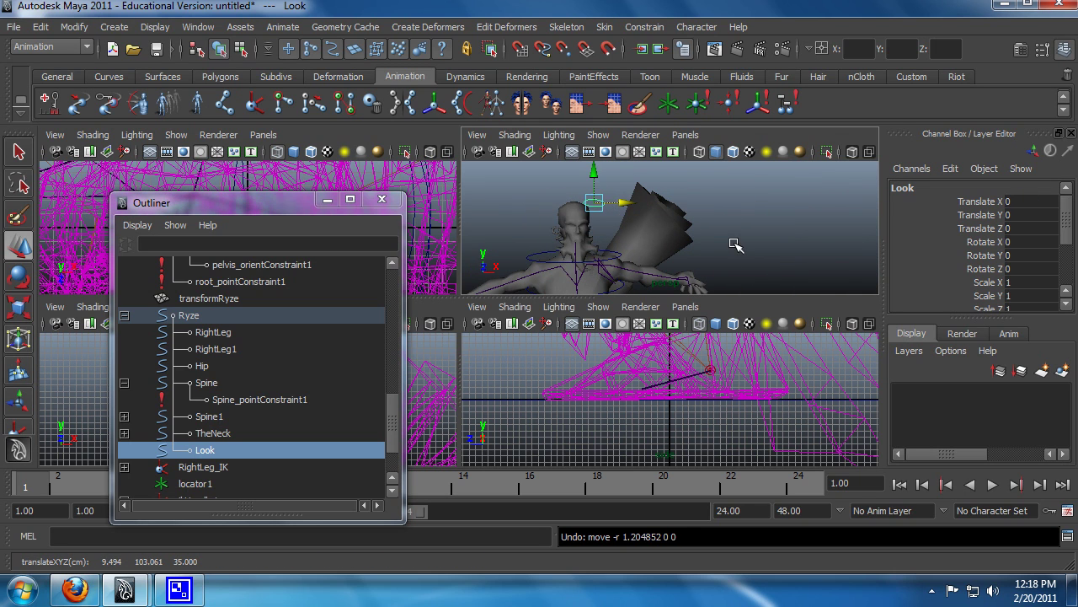
key(ctrl+z)
- Examine how the Look circle and the head sit relative to the lowered Hip circle from several angles
alt+drag(785, 244, 732, 256)
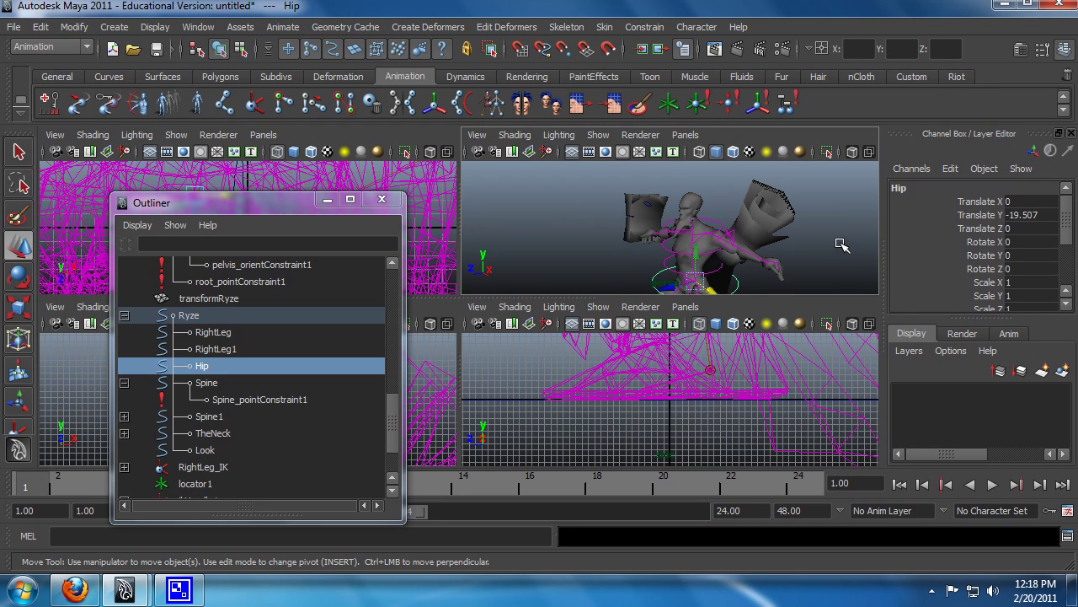
alt+drag(814, 236, 794, 252)
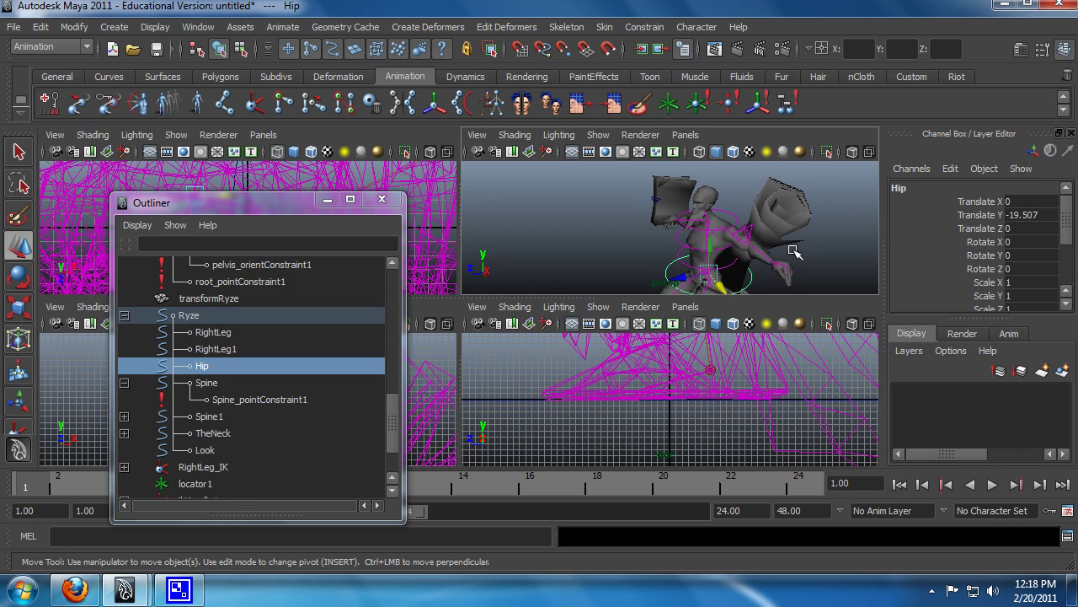
alt+drag(650, 204, 641, 219)
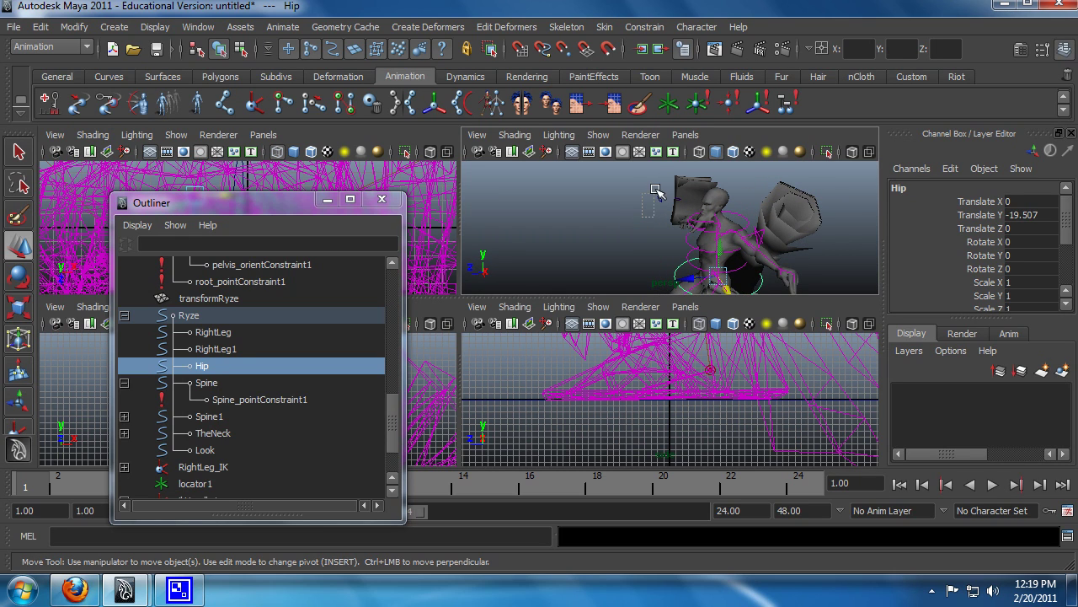
click(656, 191)
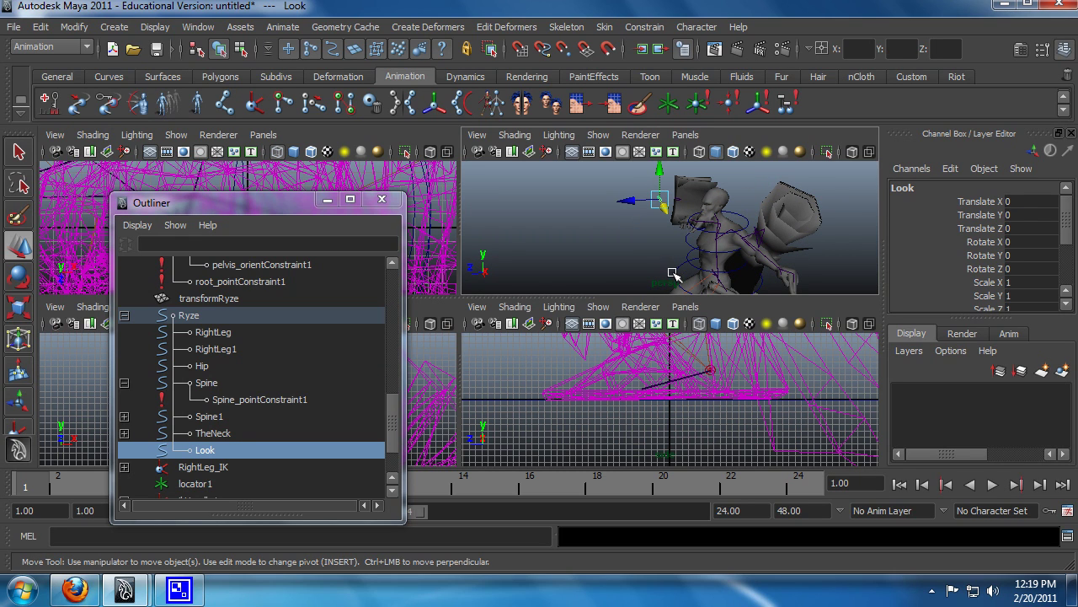
click(695, 286)
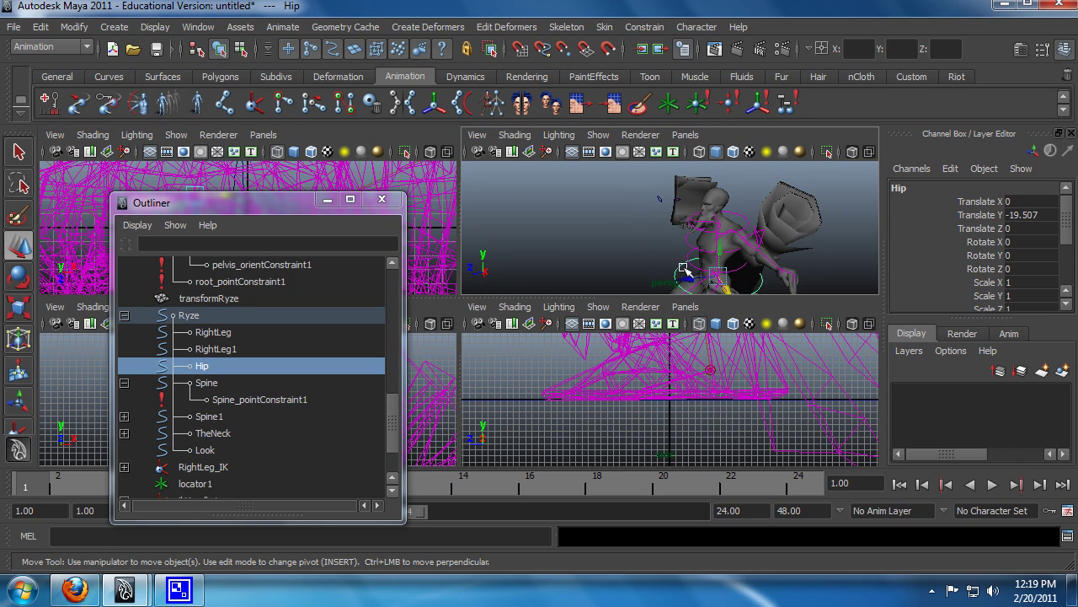
alt+drag(684, 269, 637, 281)
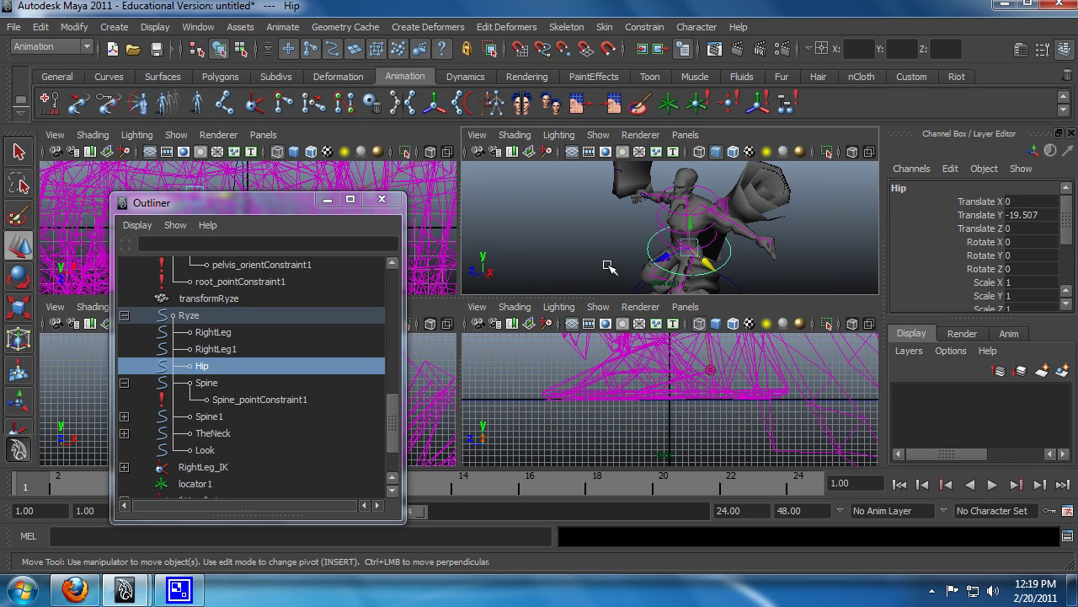
alt+drag(628, 237, 700, 244)
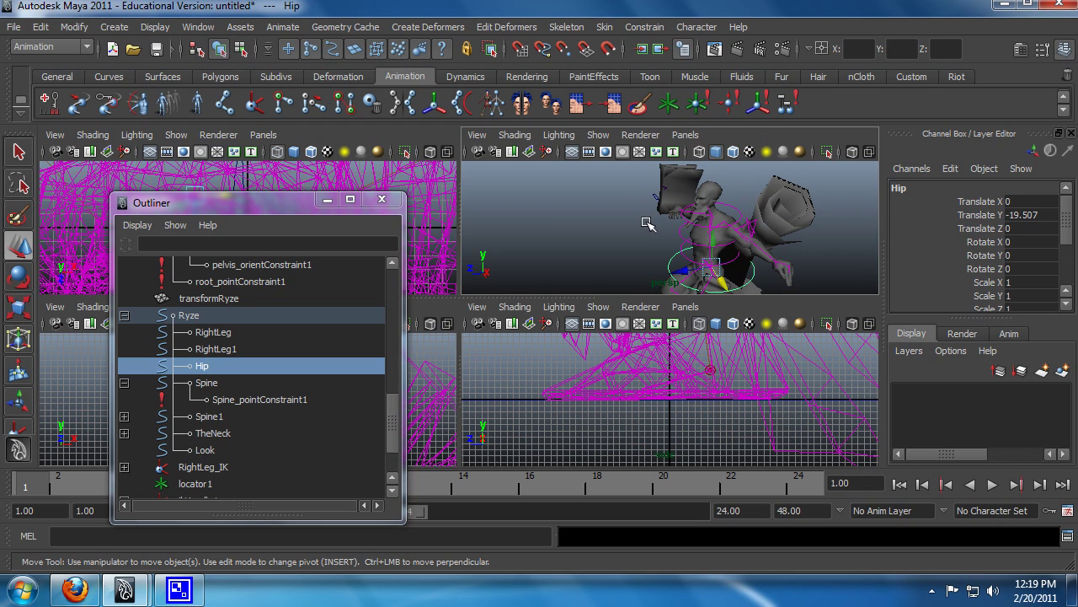
- Undo the last lowering of the Hip circle
key(ctrl+z)
key(ctrl+z)
key(ctrl+z)
key(ctrl+z)
key(ctrl+z)
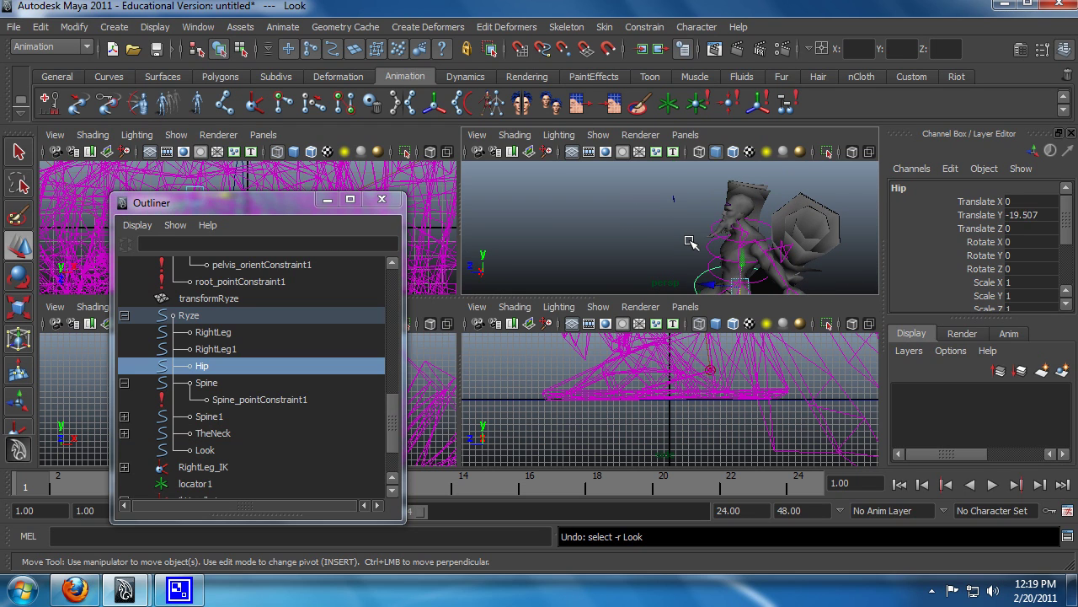
key(ctrl+z)
key(ctrl+z)
key(ctrl+z)
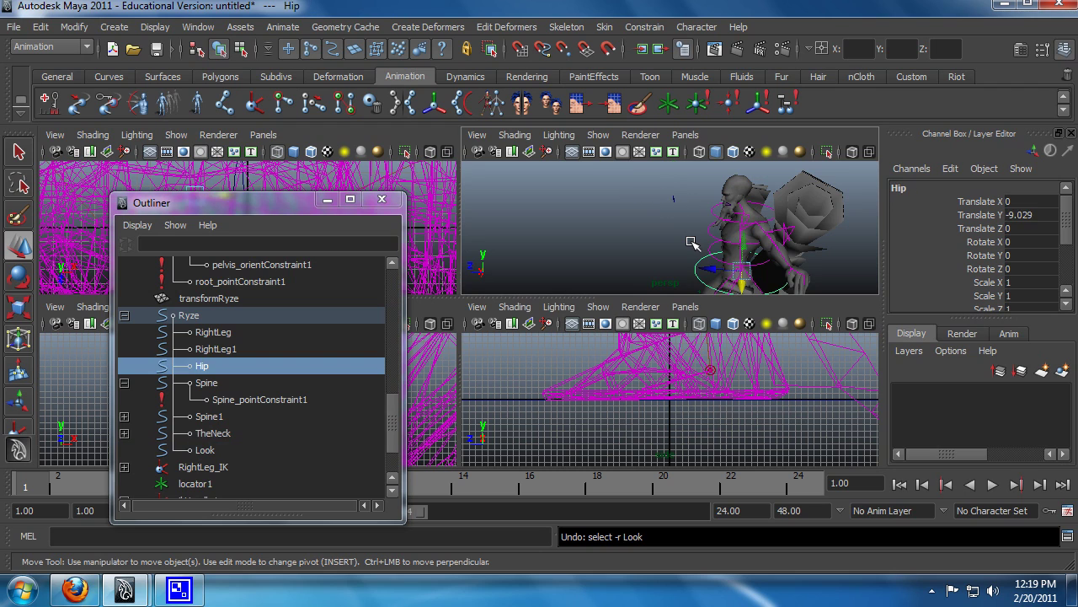
- Undo the point constraint that makes TheNeck circle follow the Hip circle
key(ctrl+z)
alt+drag(669, 246, 758, 246)
alt+middle_drag(784, 246, 791, 152)
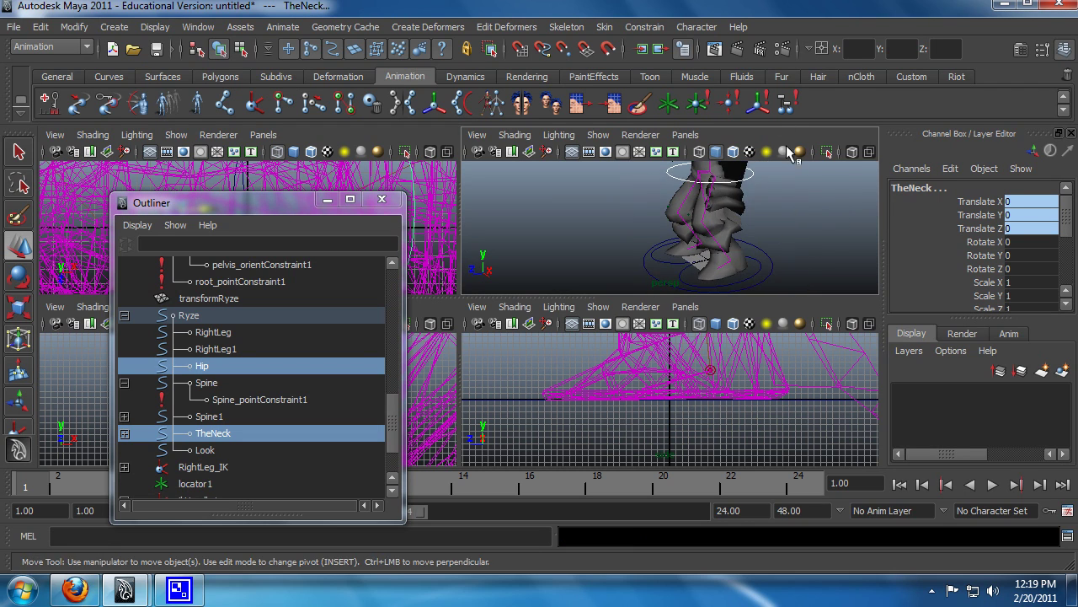
alt+drag(789, 240, 745, 280)
key(ctrl+z)
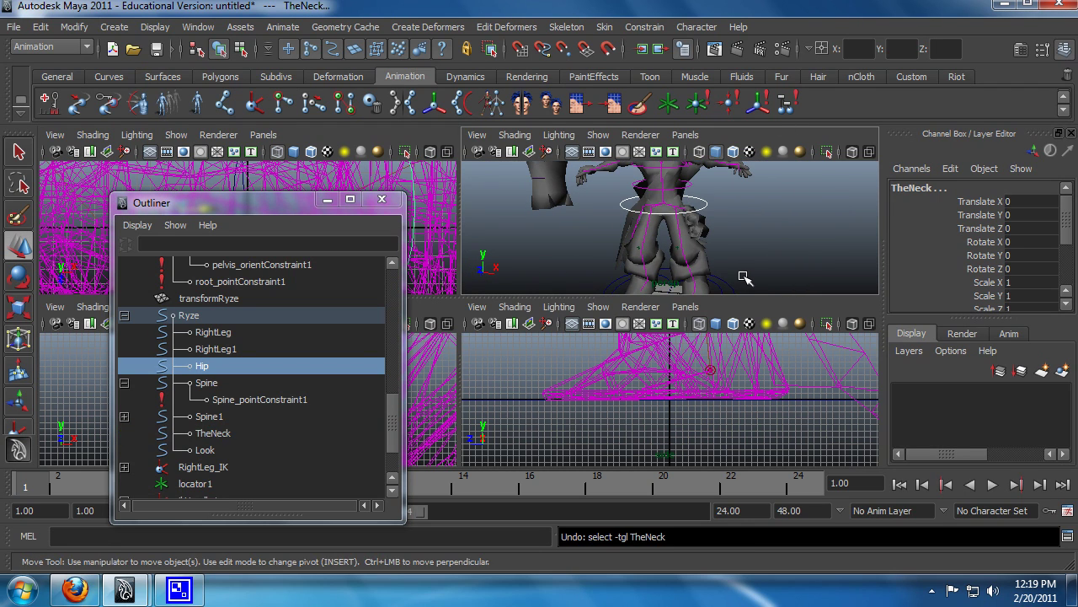
key(ctrl+z)
key(ctrl+z)
key(ctrl+z)
key(ctrl+z)
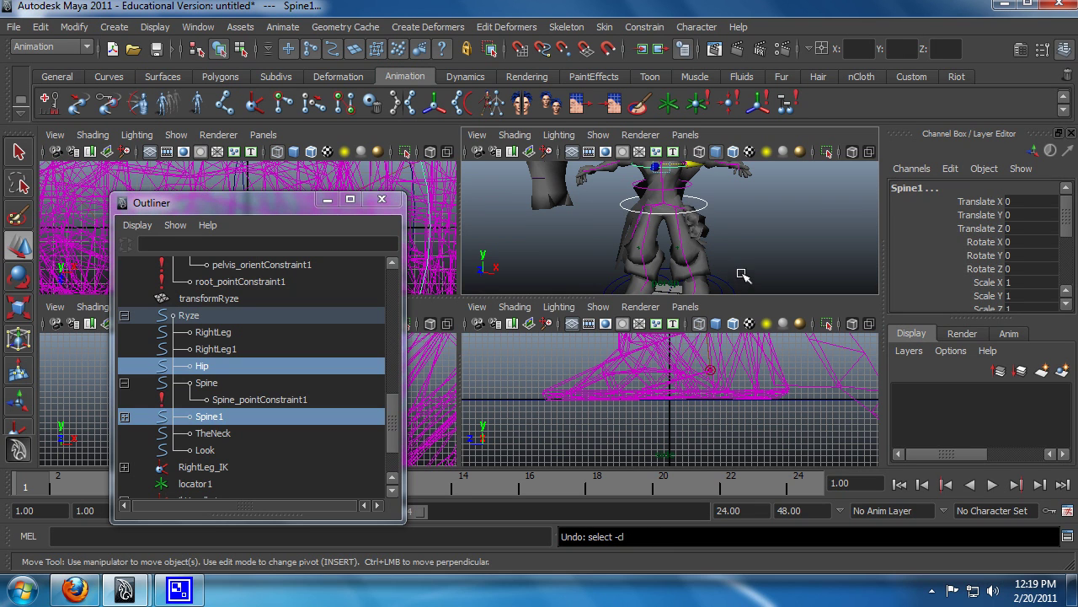
- Select the Hip circle and reset its Translate Y to 0
click(710, 206)
key(ctrl+z)
key(q)
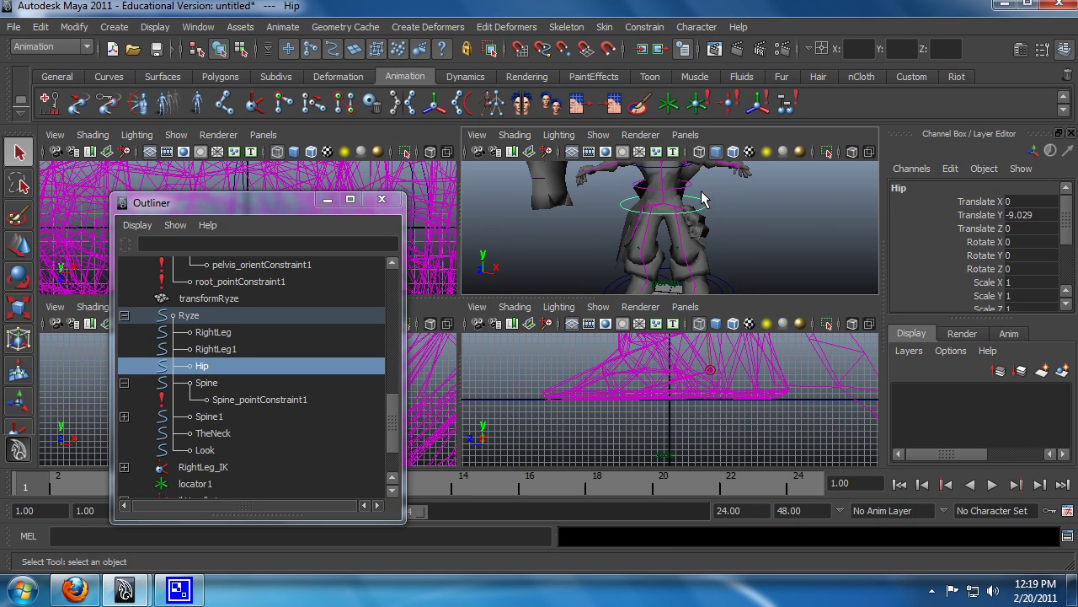
click(1007, 215)
text(0)
key(Return)
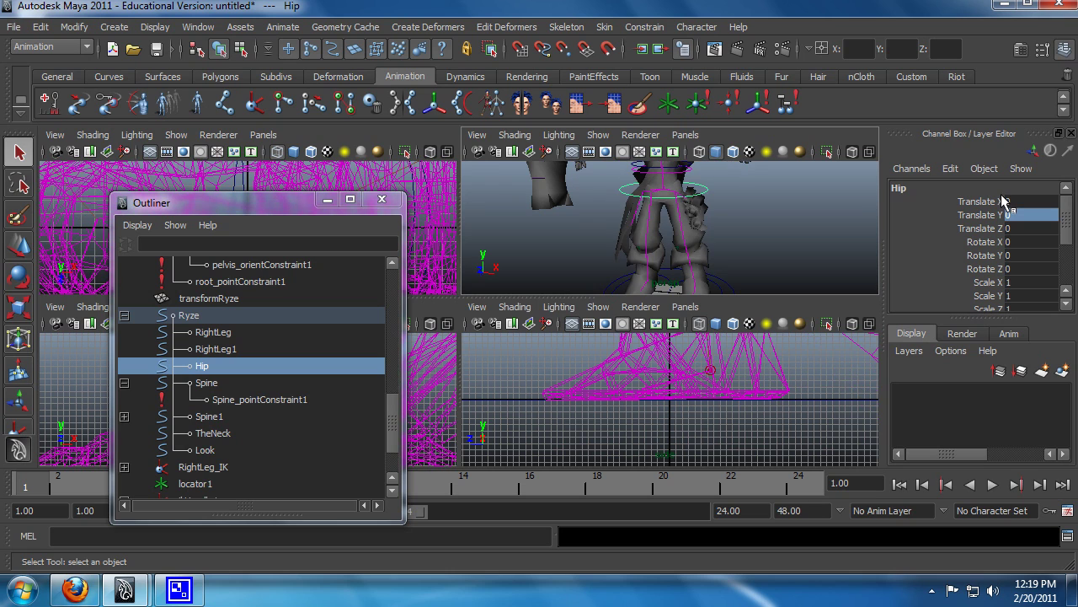
- Select the Look circle, test moving it with Hip back at its origin, and undo the move
alt+drag(853, 186, 792, 242)
click(683, 186)
key(w)
key(q)
click(680, 203)
key(w)
drag(698, 208, 714, 232)
key(ctrl+z)
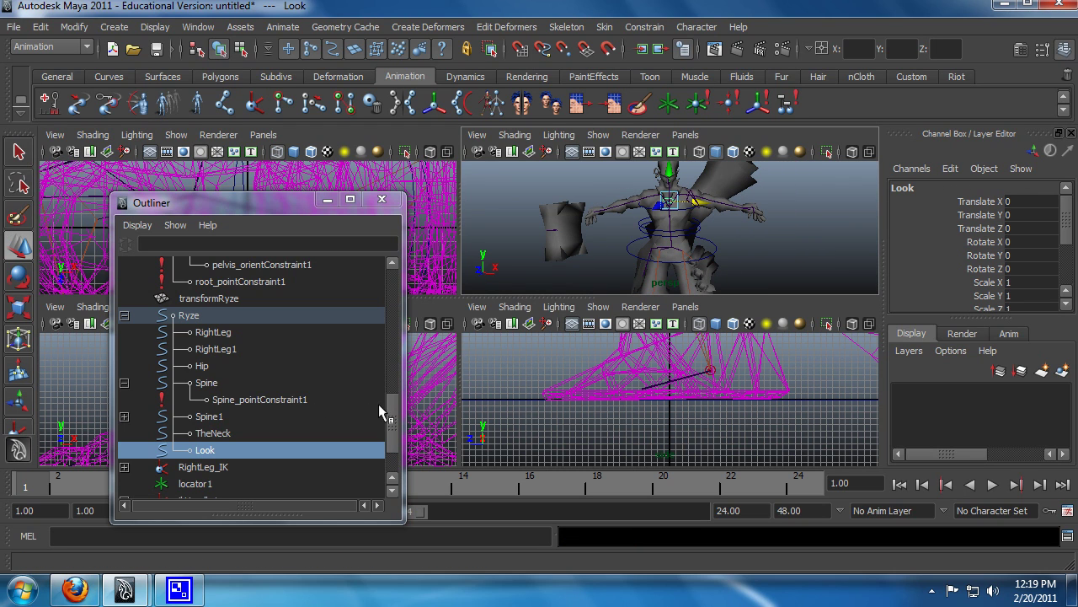
- Expand the L_shoulder and L_arm joints in the Outliner, select L_shoulder, and locate it on the character
drag(393, 409, 391, 313)
click(124, 367)
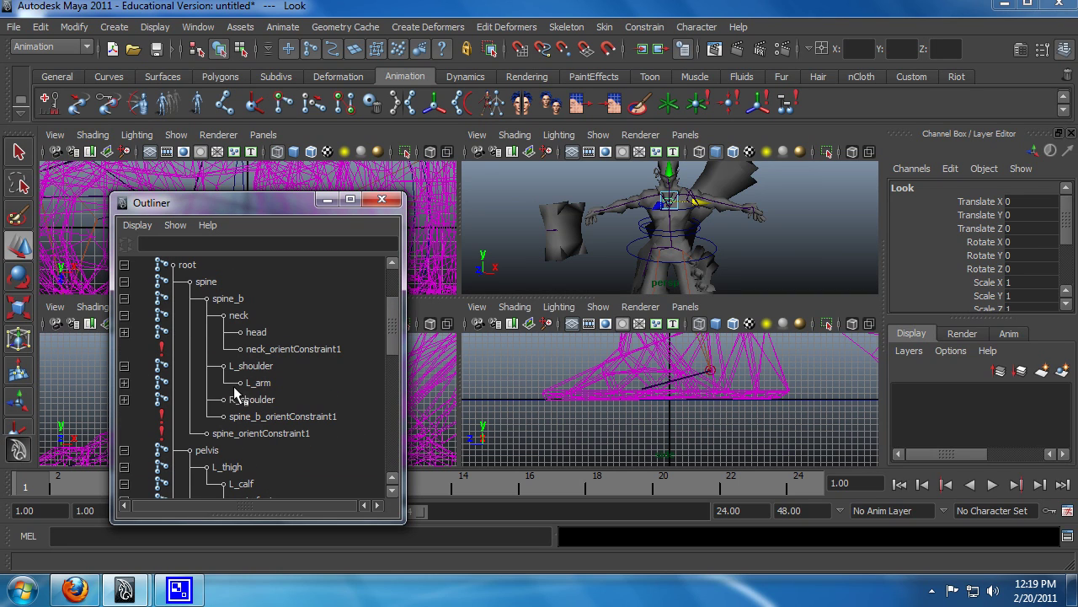
click(124, 383)
click(255, 368)
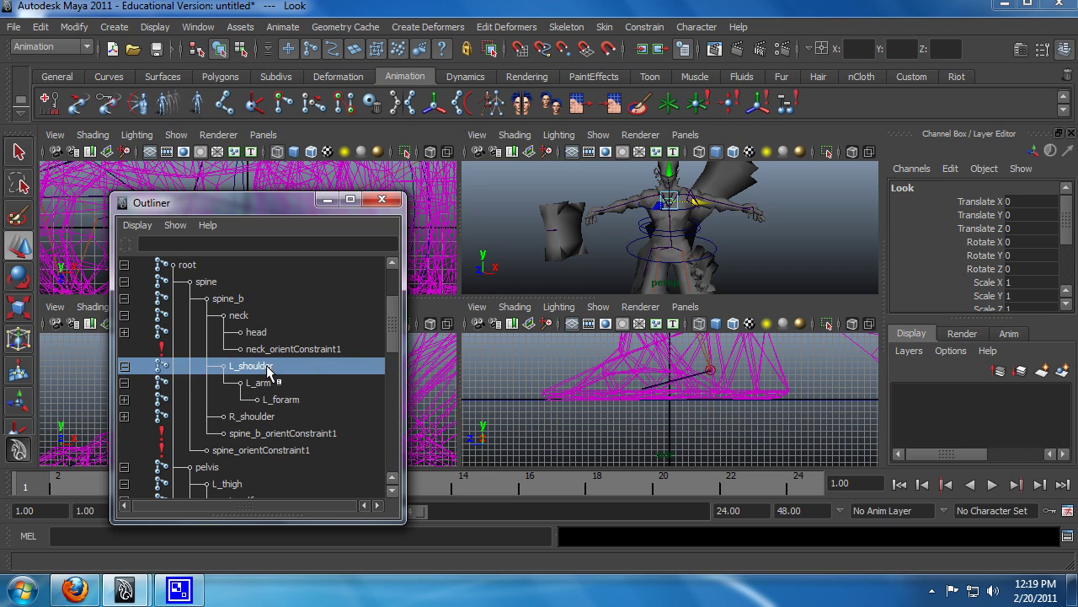
alt+drag(635, 216, 662, 253)
scroll(662, 260, up, 4)
alt+middle_drag(615, 263, 705, 262)
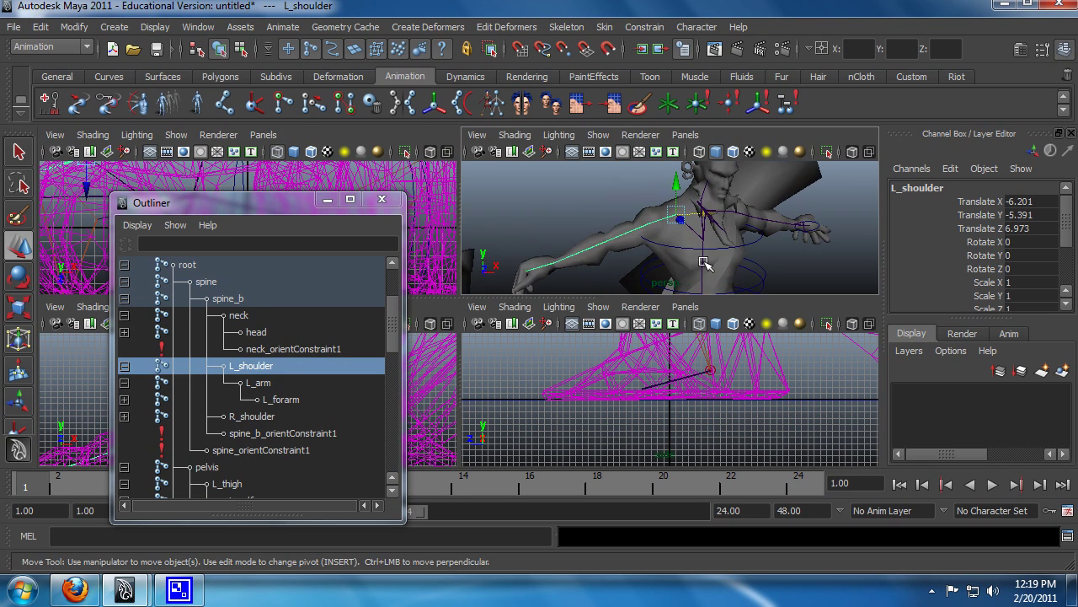
mouse_move(655, 256)
alt+mouse_down()
mouse_move(697, 259)
mouse_move(676, 263)
mouse_move(687, 267)
mouse_move(635, 252)
alt+mouse_up()
alt+middle_drag(738, 250, 563, 211)
alt+middle_drag(777, 248, 689, 245)
alt+drag(689, 246, 718, 275)
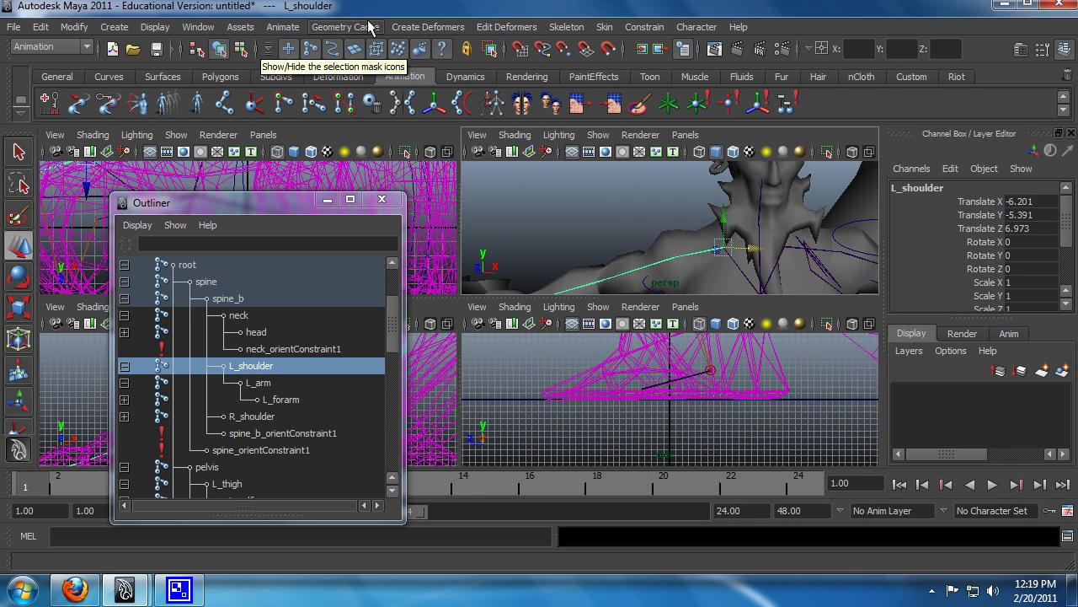
- Create a NURBS circle and raise it to about 94.1 in Y, near the character's shoulder height
click(561, 32)
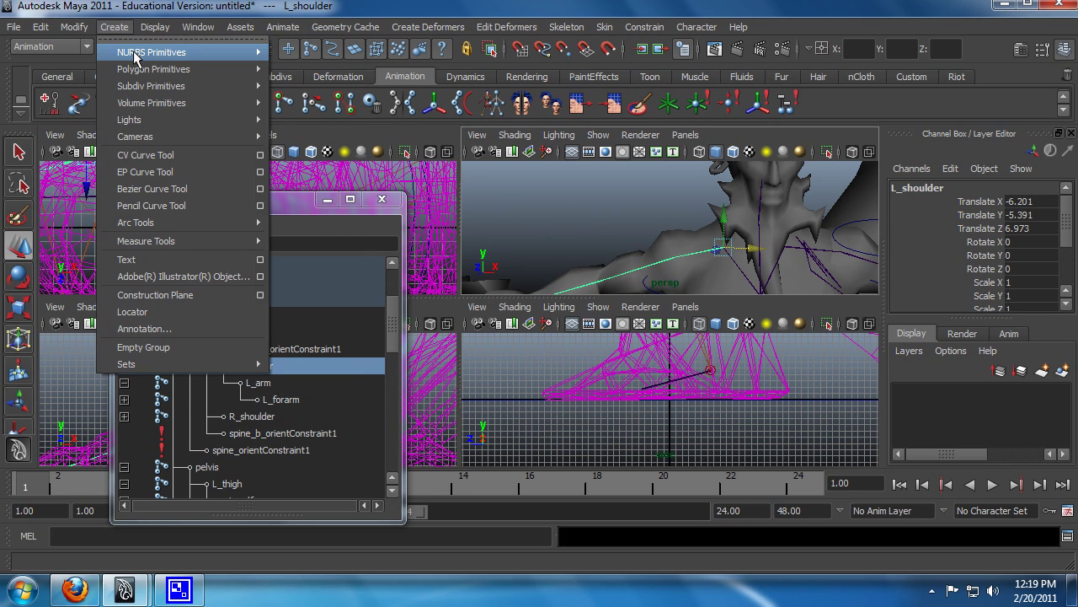
mouse_move(169, 52)
click(342, 164)
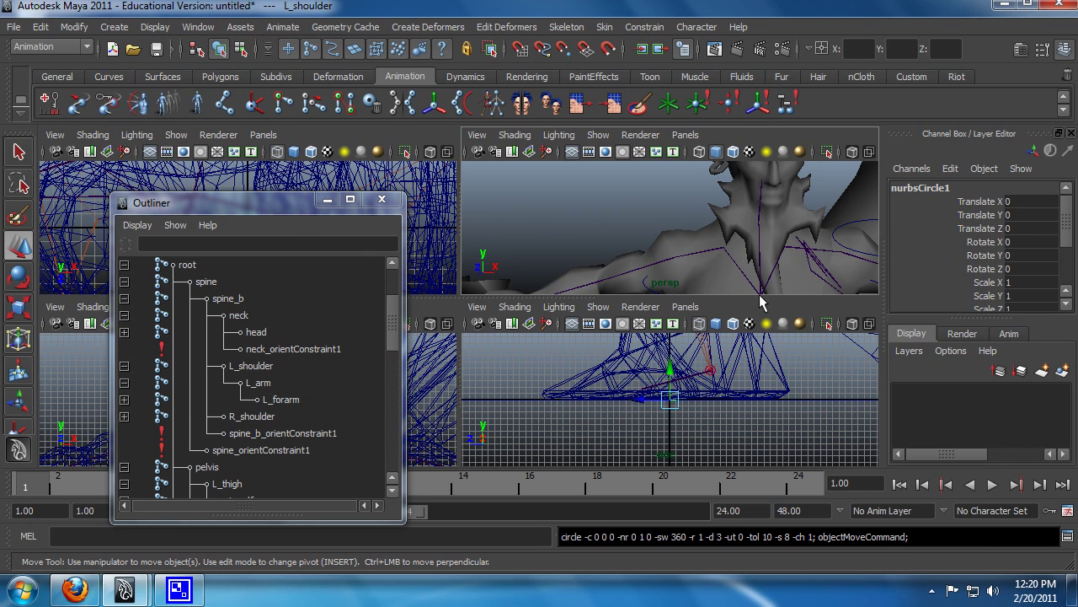
drag(670, 369, 672, 88)
scroll(727, 253, down, 4)
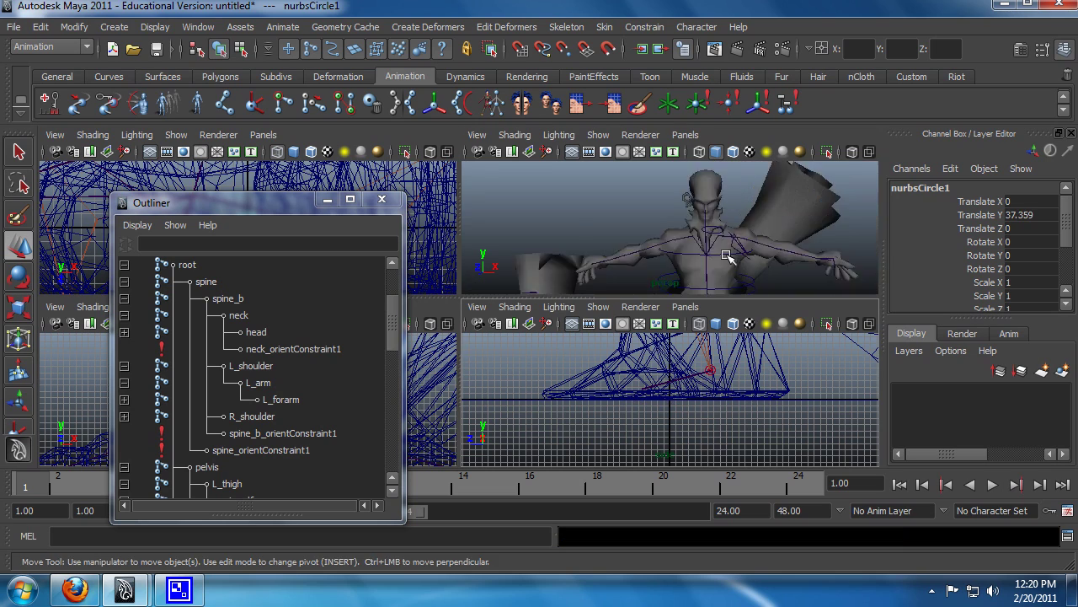
alt+middle_drag(767, 262, 727, 244)
drag(690, 263, 691, 172)
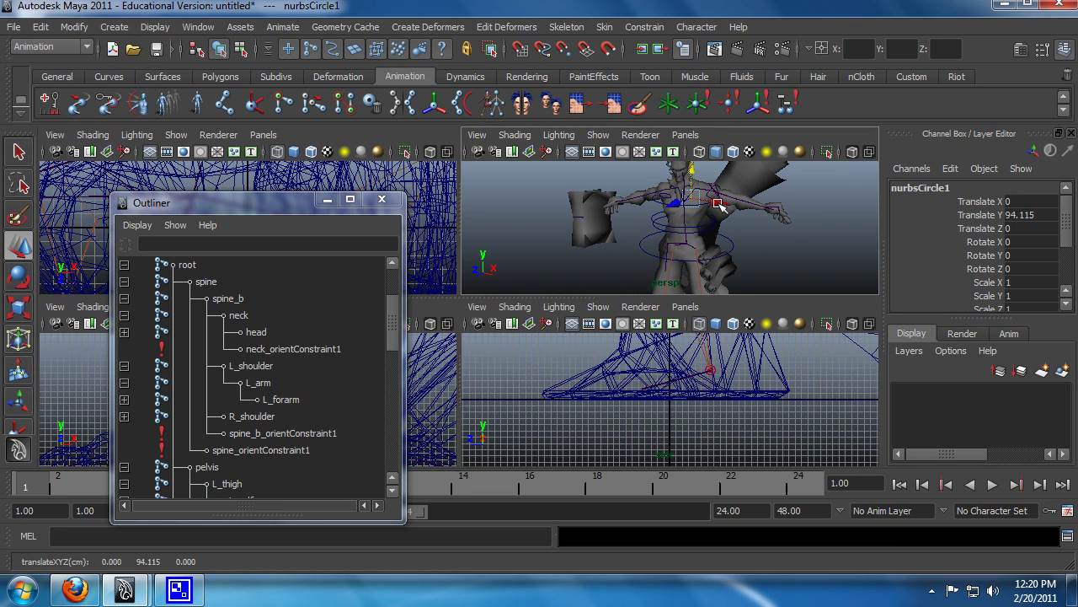
- Move the new circle onto the L_shoulder joint, at about X -11.6, Y 97.8, Z -5.1
alt+middle_drag(721, 220, 722, 259)
scroll(722, 259, up, 5)
drag(729, 265, 621, 239)
- Rotate the shoulder circle to 45 degrees in Z and scale it uniformly to about 22.2
key(e)
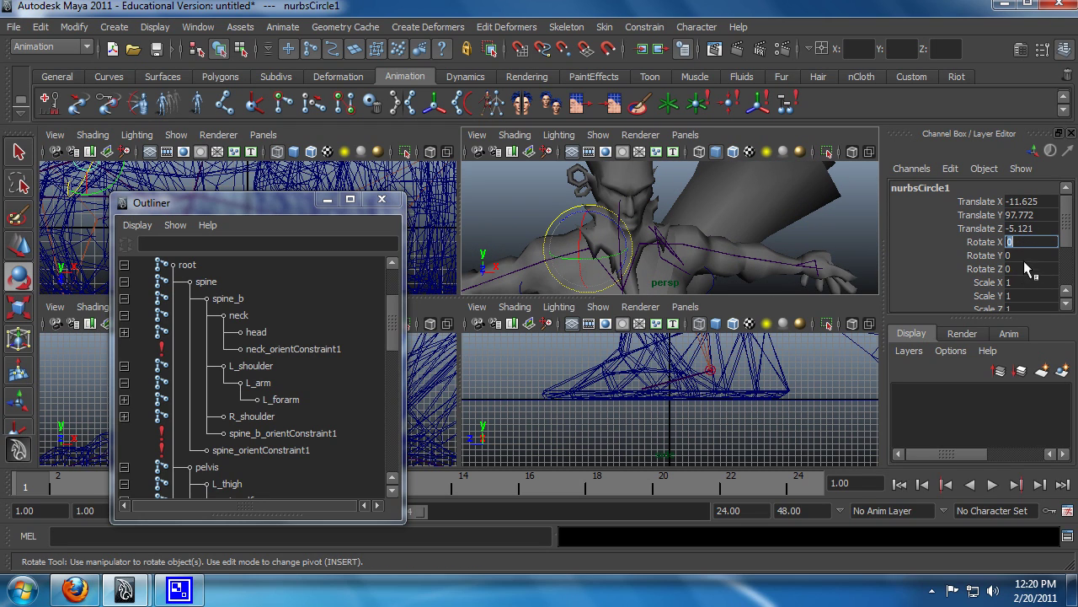
click(1022, 270)
text(45)
key(Return)
key(r)
drag(588, 250, 754, 295)
- Set the shoulder circle's Rotate Z to -45 and scale it uniformly to about 10.4
click(1036, 269)
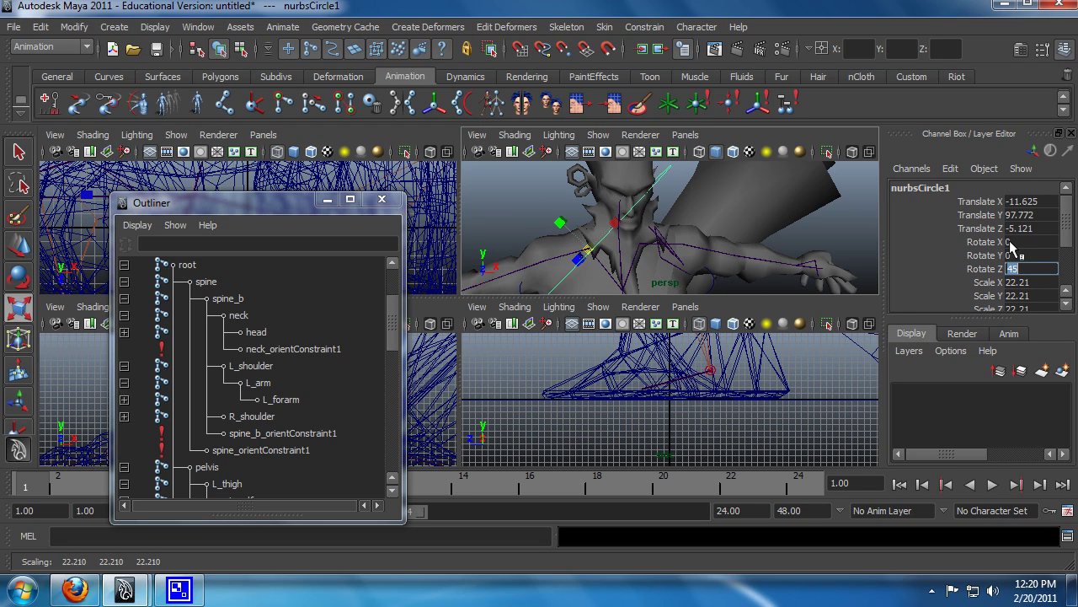
text(-45)
key(Return)
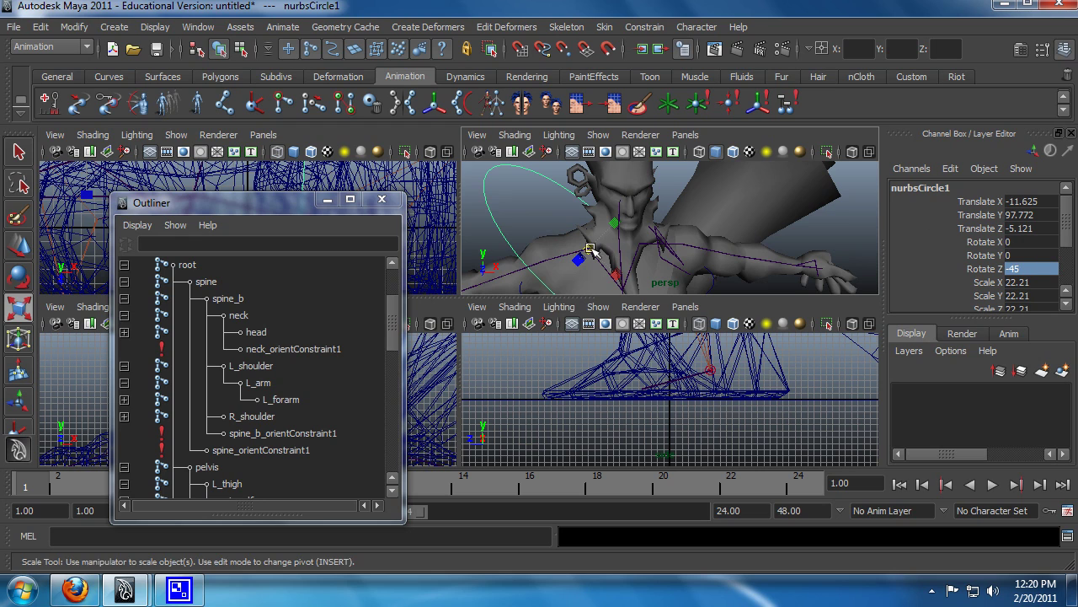
drag(590, 248, 496, 227)
alt+drag(600, 253, 692, 276)
- Freeze the transformations of the shoulder circle and shift the Outliner away from the perspective view
click(73, 27)
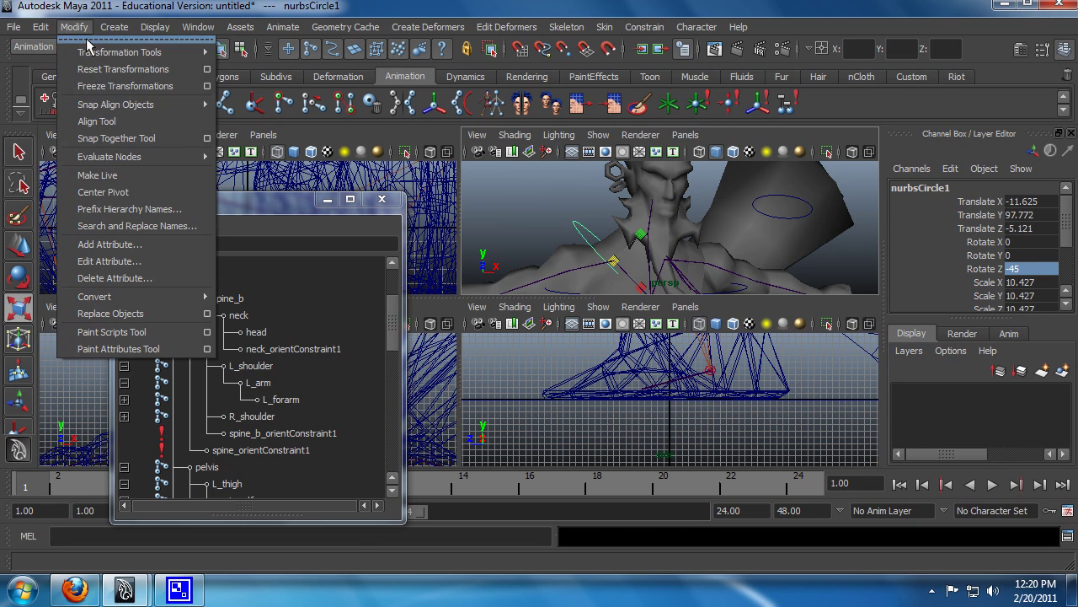
click(115, 87)
drag(251, 203, 215, 166)
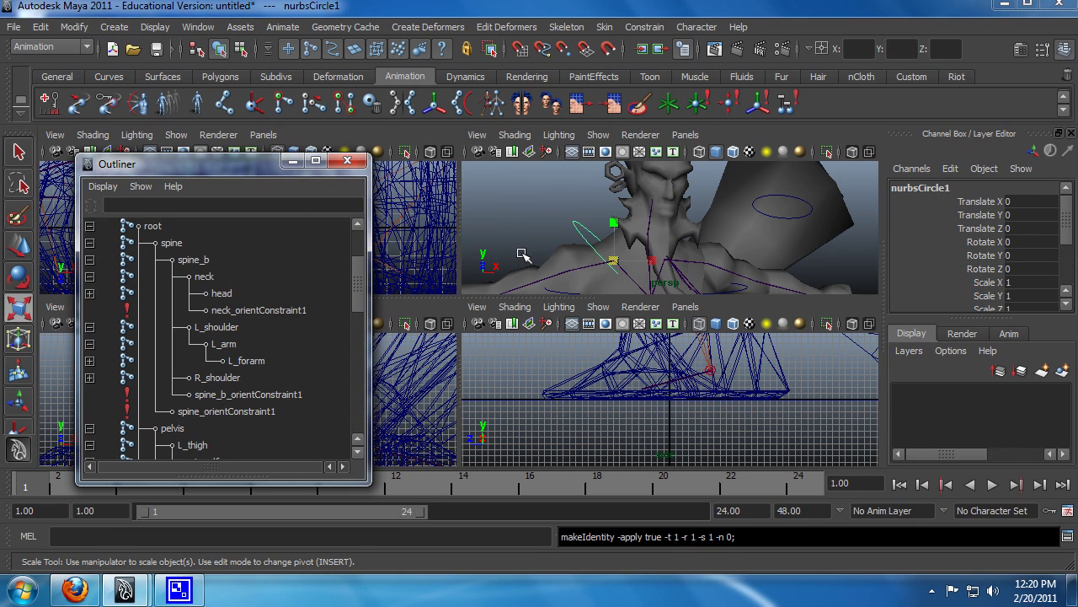
key(q)
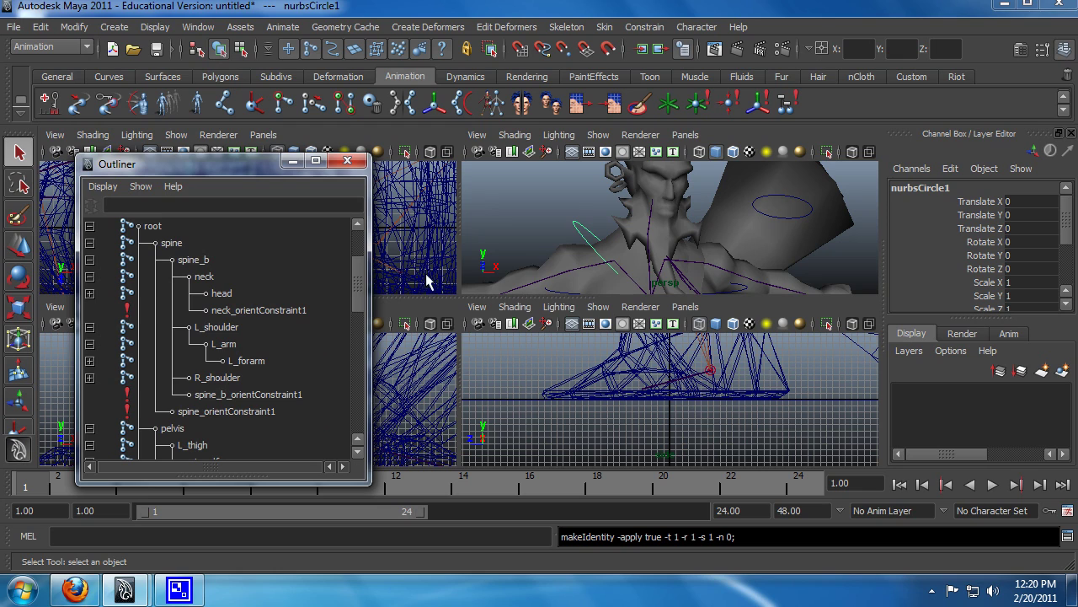
- Orient-constrain the L_shoulder joint to the new shoulder circle
drag(570, 212, 586, 233)
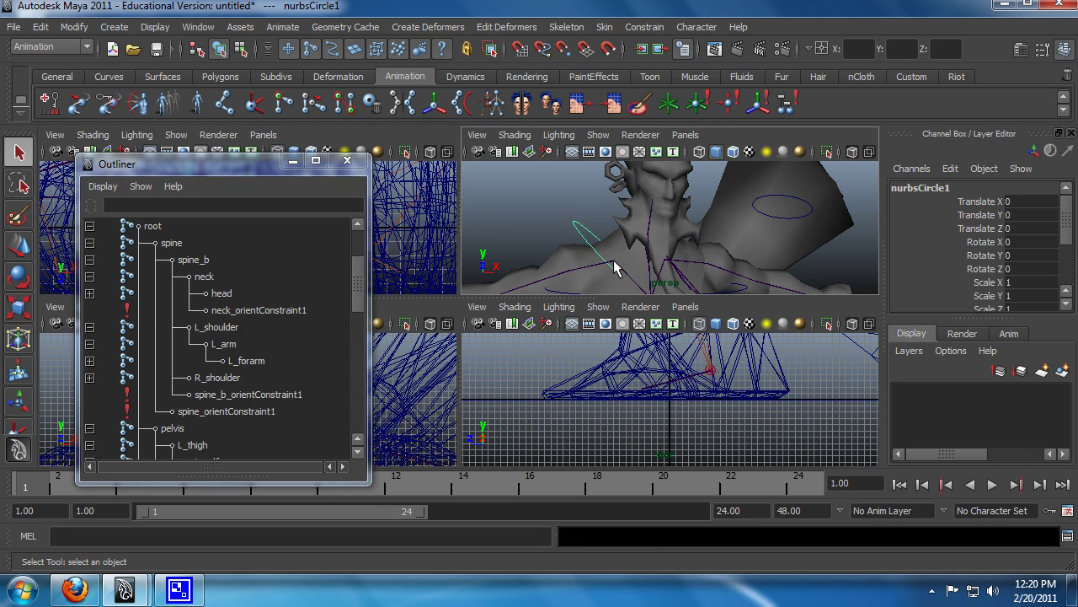
click(614, 268)
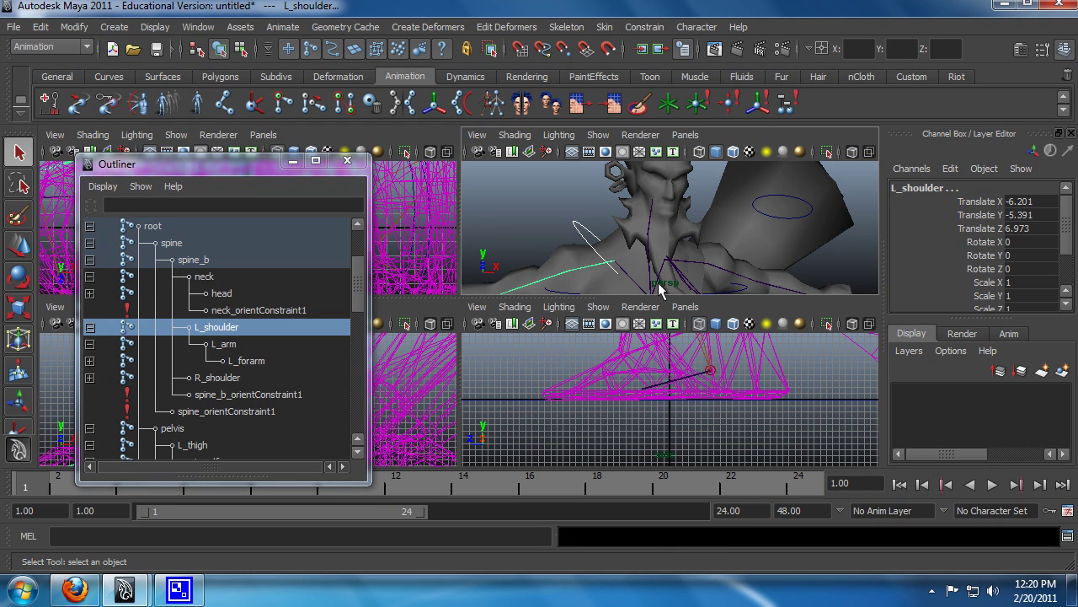
click(645, 26)
click(652, 87)
- Rotate the shoulder circle to test the arm's movement, and undo the test rotation
click(578, 234)
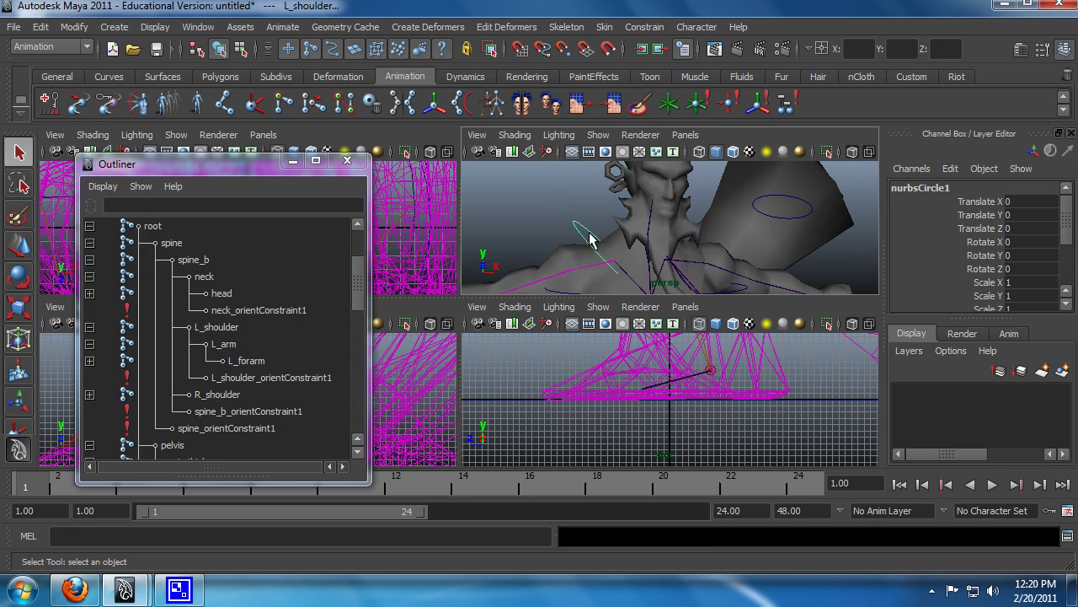
key(e)
drag(619, 227, 602, 259)
scroll(601, 259, down, 2)
mouse_move(729, 229)
alt+mouse_down()
mouse_move(623, 244)
mouse_move(731, 215)
alt+mouse_up()
key(ctrl+z)
key(q)
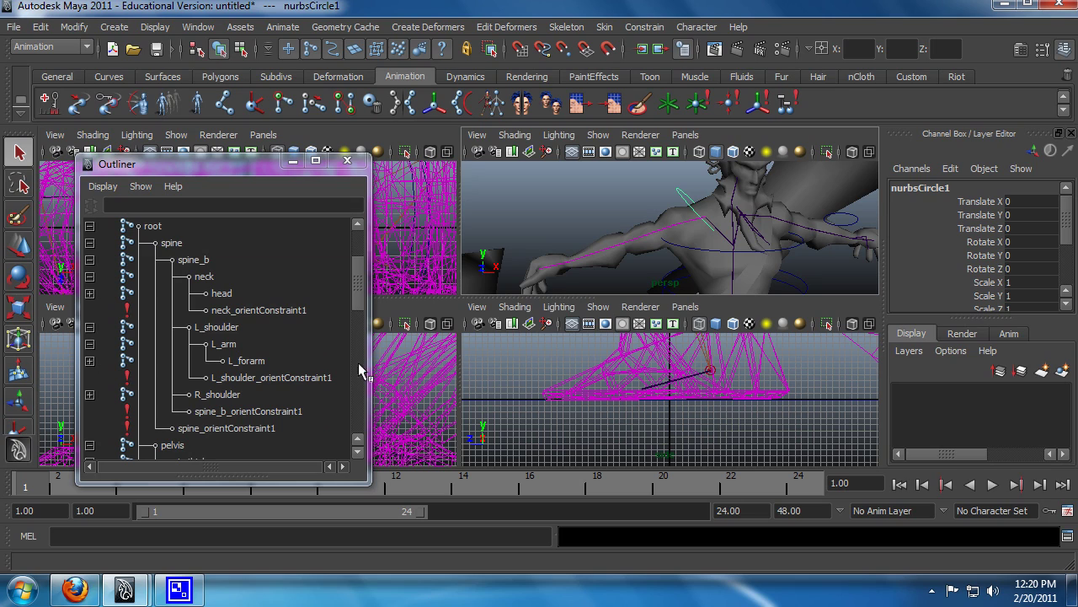
- Examine the joint hierarchy and inspect the rig from the leg controls up to the left shoulder circle and arm
scroll(202, 358, down, 3)
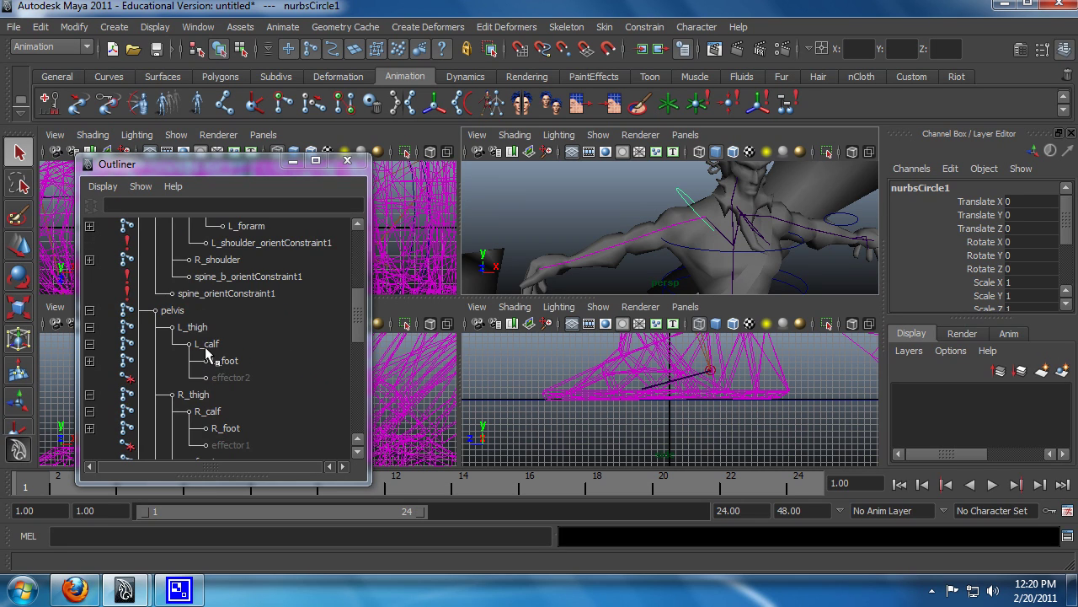
scroll(316, 354, up, 3)
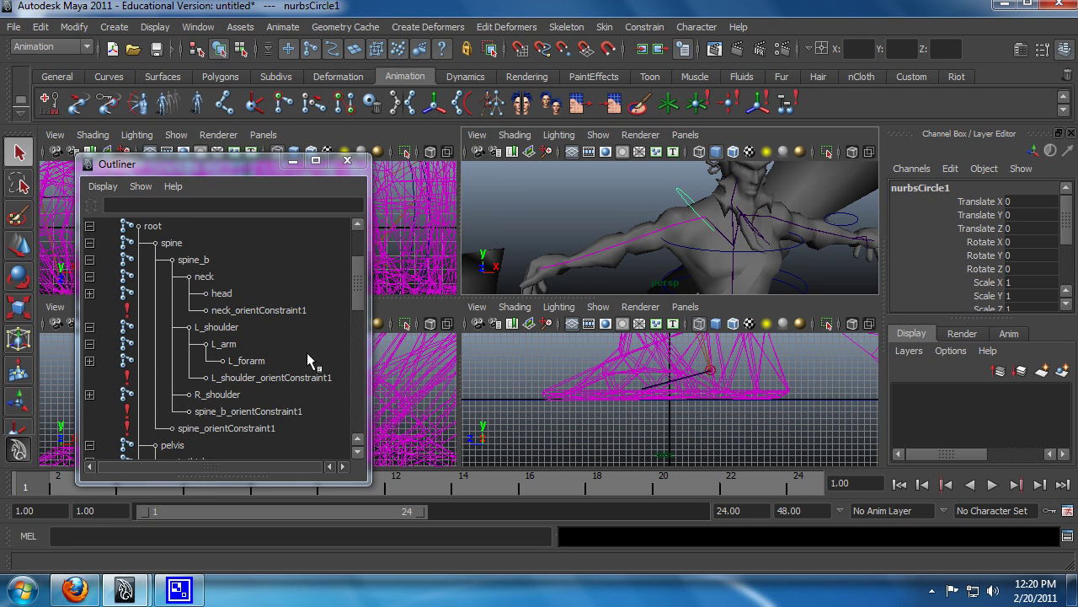
alt+drag(721, 252, 793, 239)
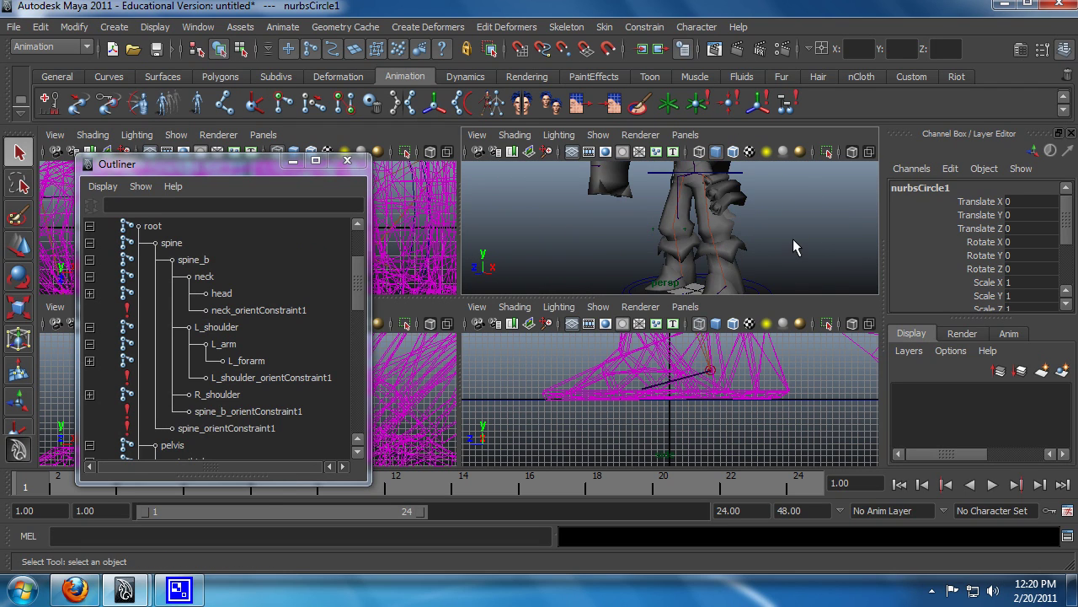
alt+middle_drag(792, 238, 710, 235)
scroll(719, 249, down, 3)
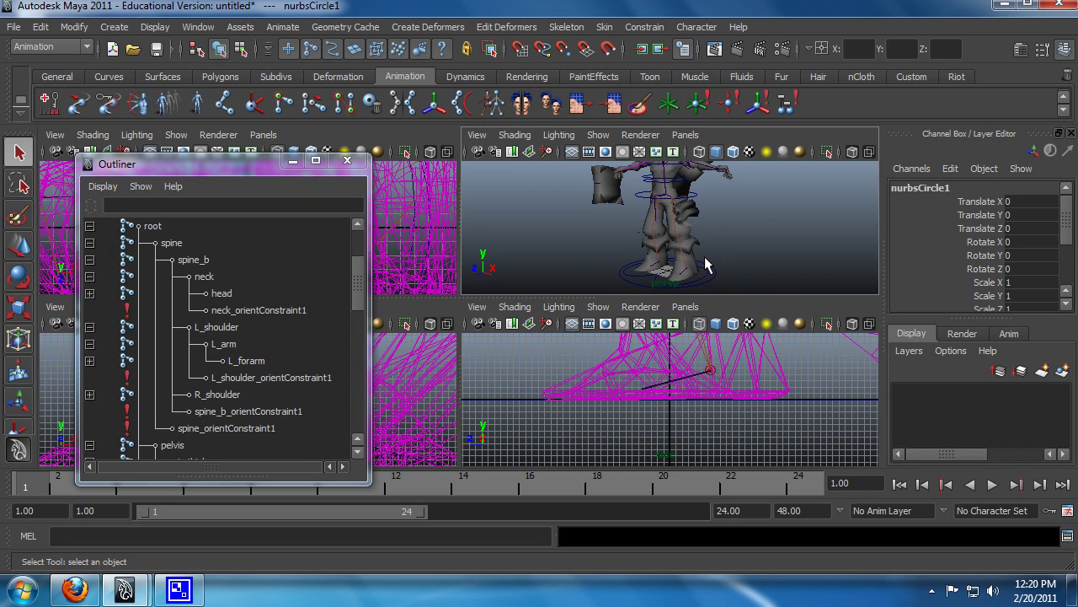
alt+drag(702, 222, 696, 244)
scroll(693, 250, up, 2)
alt+middle_drag(654, 250, 686, 276)
scroll(680, 267, up, 3)
mouse_move(636, 270)
alt+mouse_down()
mouse_move(662, 255)
mouse_move(646, 271)
alt+mouse_up()
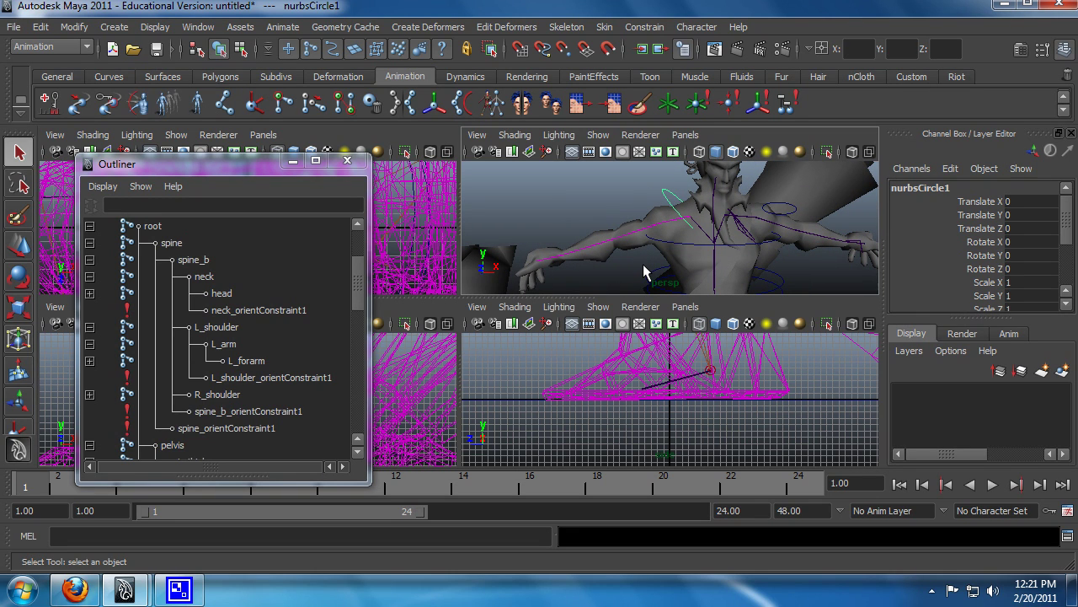
alt+right_drag(622, 254, 705, 253)
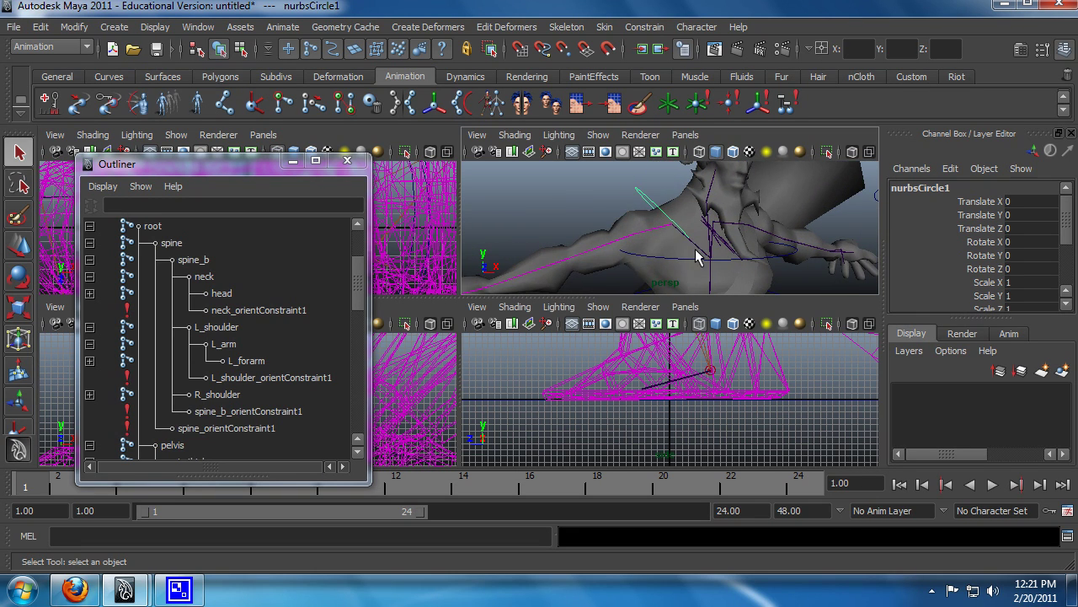
alt+middle_drag(627, 273, 665, 260)
alt+drag(716, 251, 773, 265)
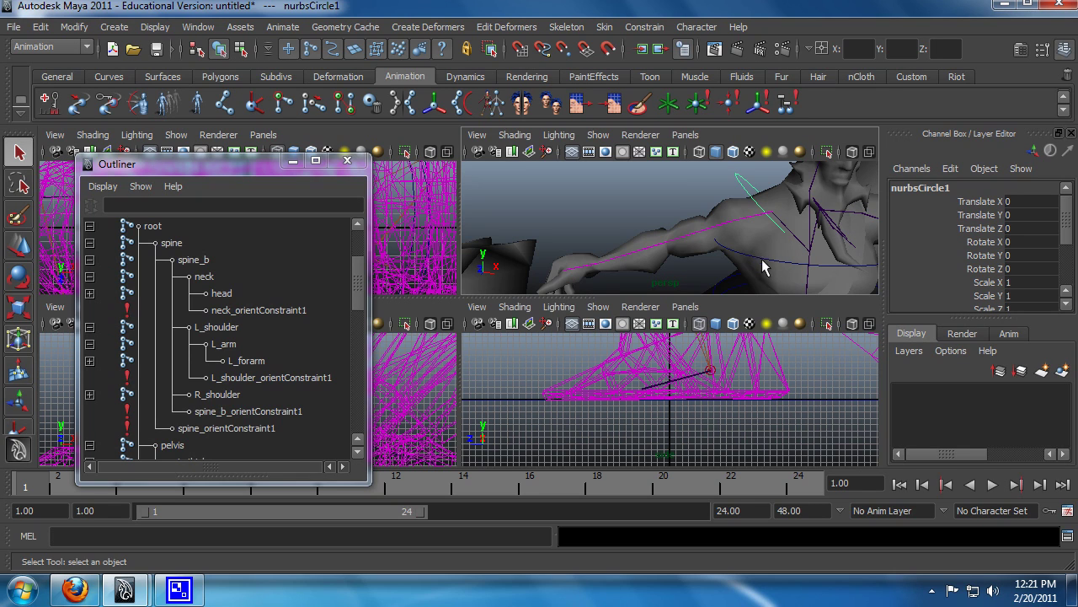
alt+drag(790, 250, 715, 258)
alt+middle_drag(708, 242, 667, 272)
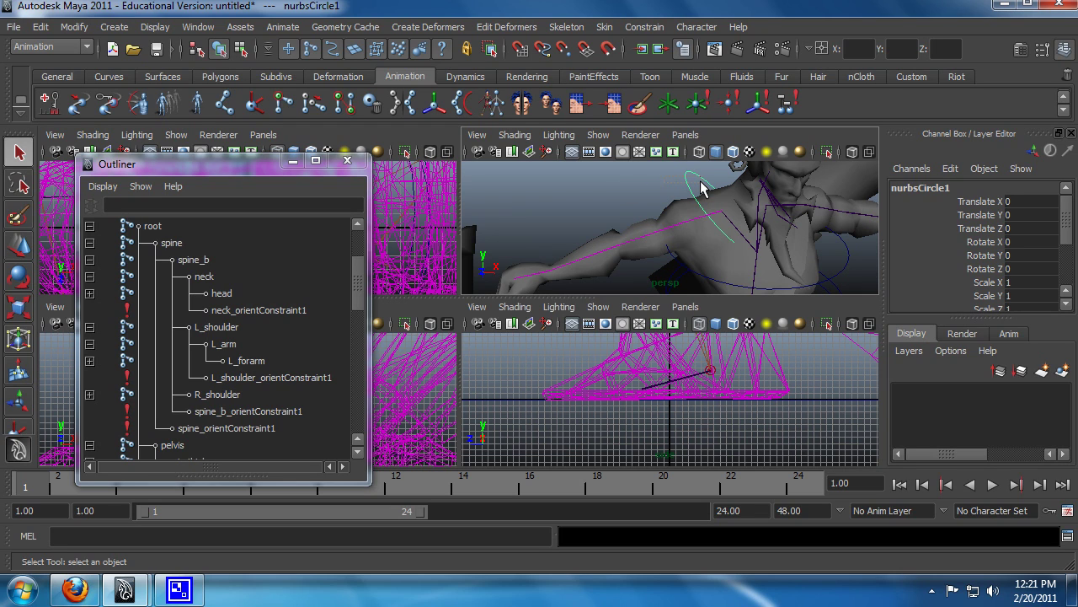
alt+middle_drag(671, 208, 621, 230)
alt+drag(621, 230, 676, 232)
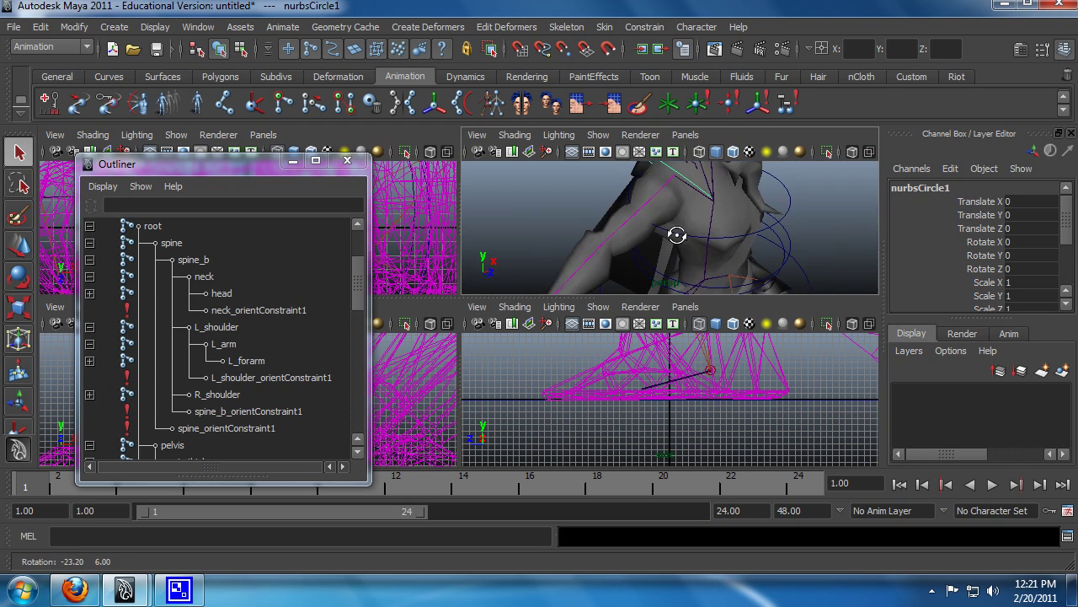
alt+middle_drag(676, 232, 683, 224)
alt+drag(683, 224, 638, 223)
mouse_move(688, 212)
alt+middle_down()
mouse_move(663, 230)
mouse_move(743, 234)
mouse_move(682, 214)
alt+middle_up()
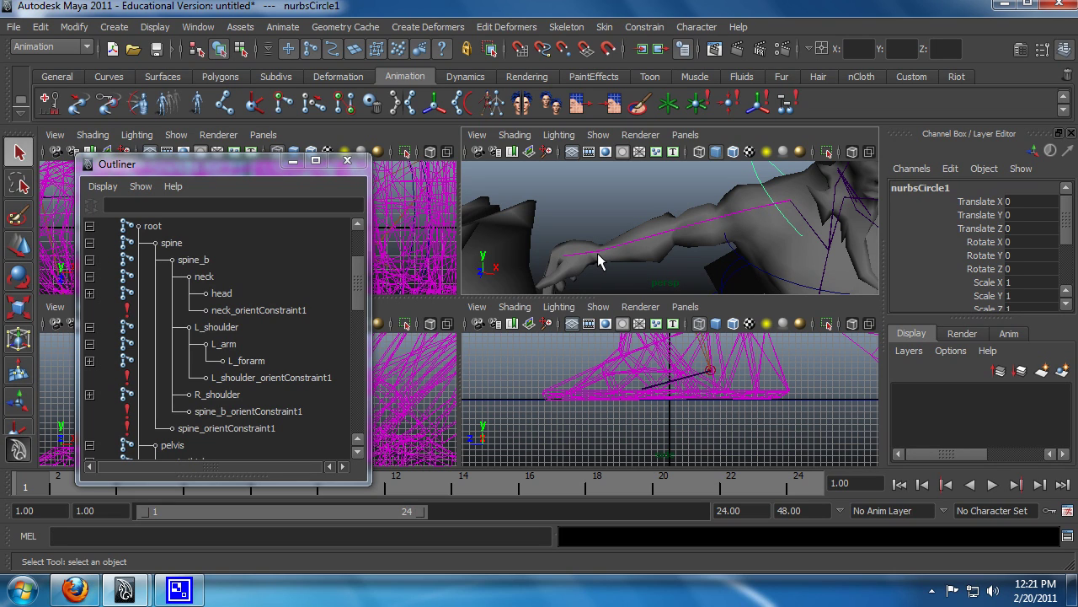
- Maximize the perspective view and frame the left arm together with its shoulder circle
key(space)
alt+middle_drag(685, 253, 658, 247)
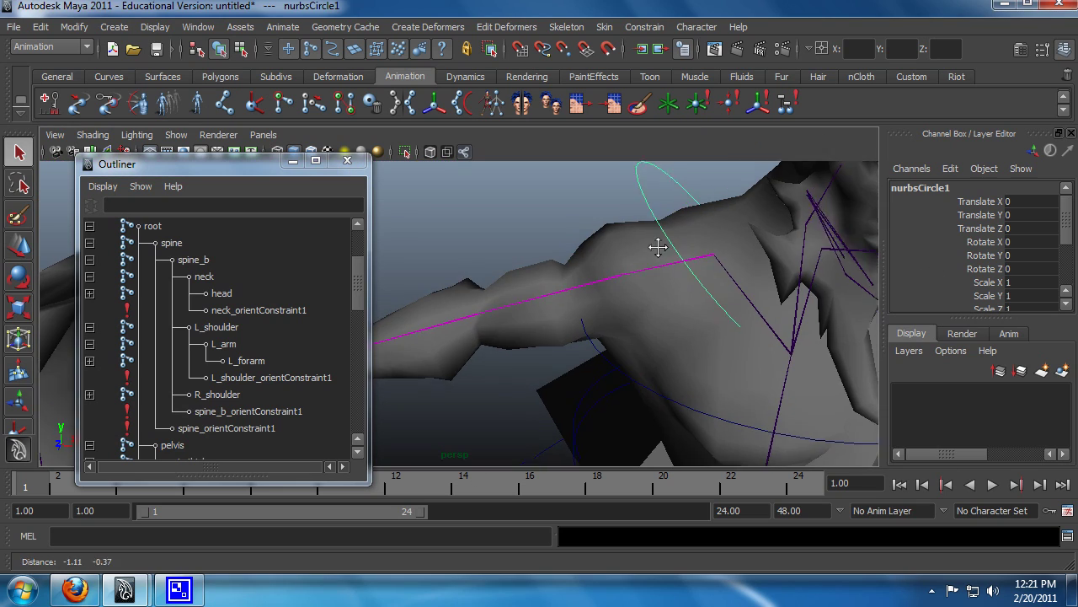
alt+drag(658, 247, 678, 291)
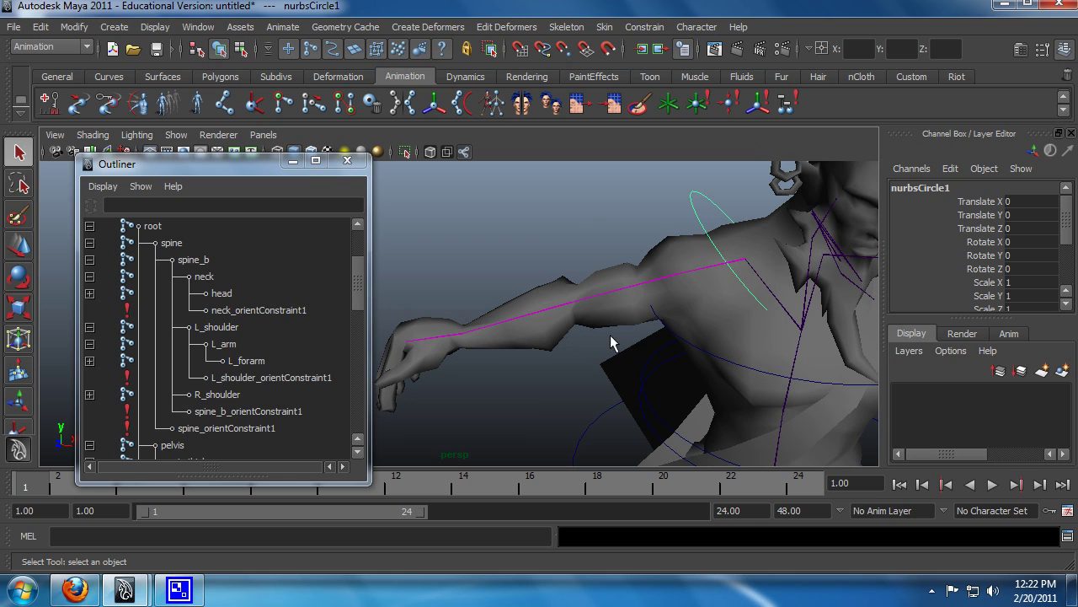
alt+drag(640, 336, 626, 308)
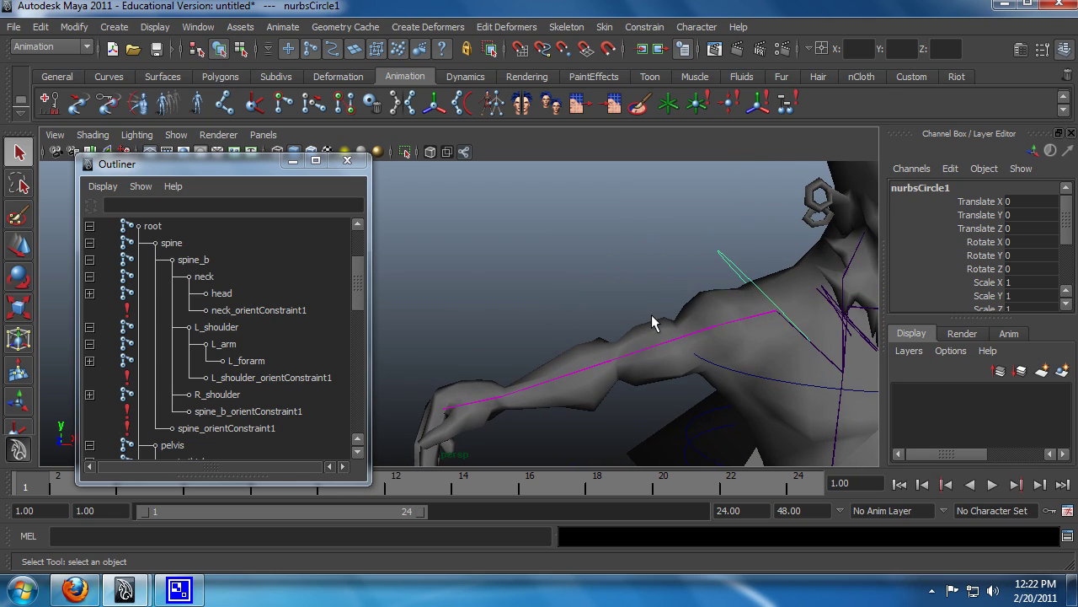
alt+drag(670, 347, 707, 341)
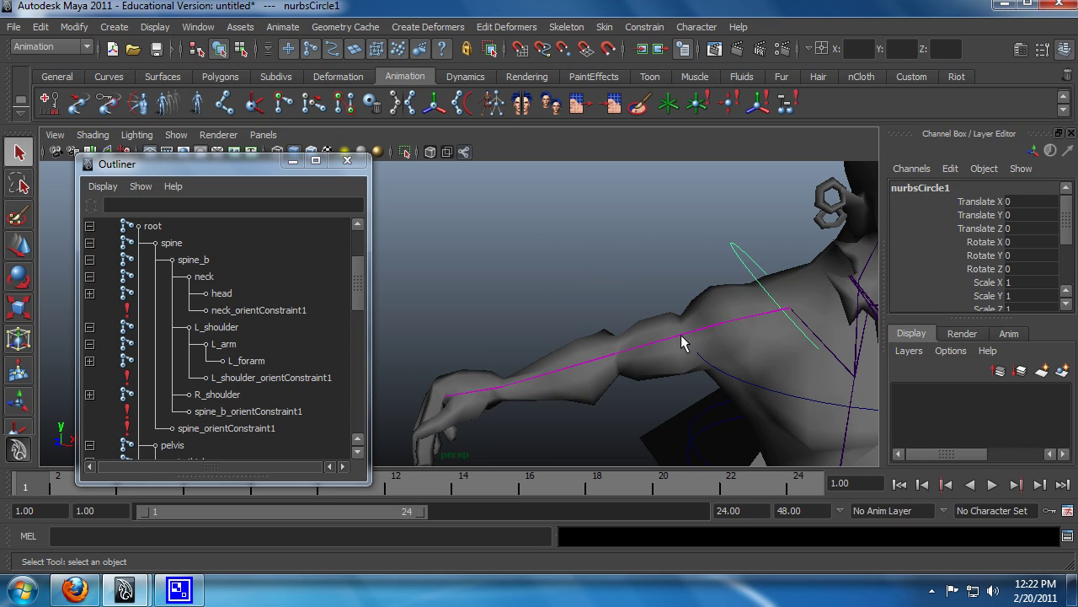
alt+drag(681, 334, 669, 354)
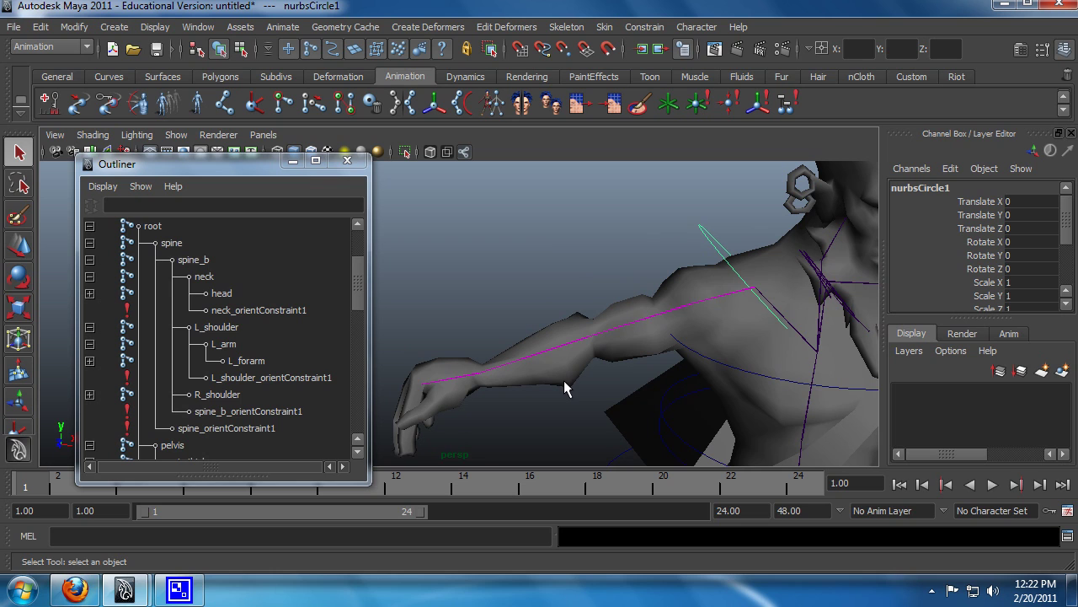
mouse_move(631, 378)
alt+mouse_down()
mouse_move(648, 376)
mouse_move(633, 380)
mouse_move(647, 375)
mouse_move(642, 387)
alt+mouse_up()
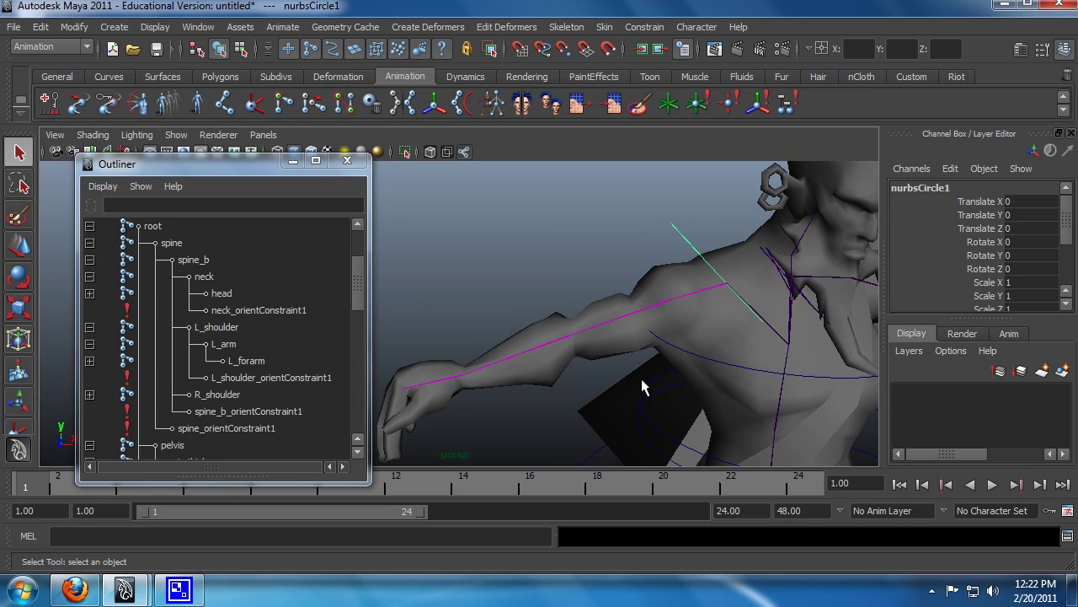
- Rename the shoulder circle nurbsCircle1 as LeftShoulder
drag(355, 281, 358, 256)
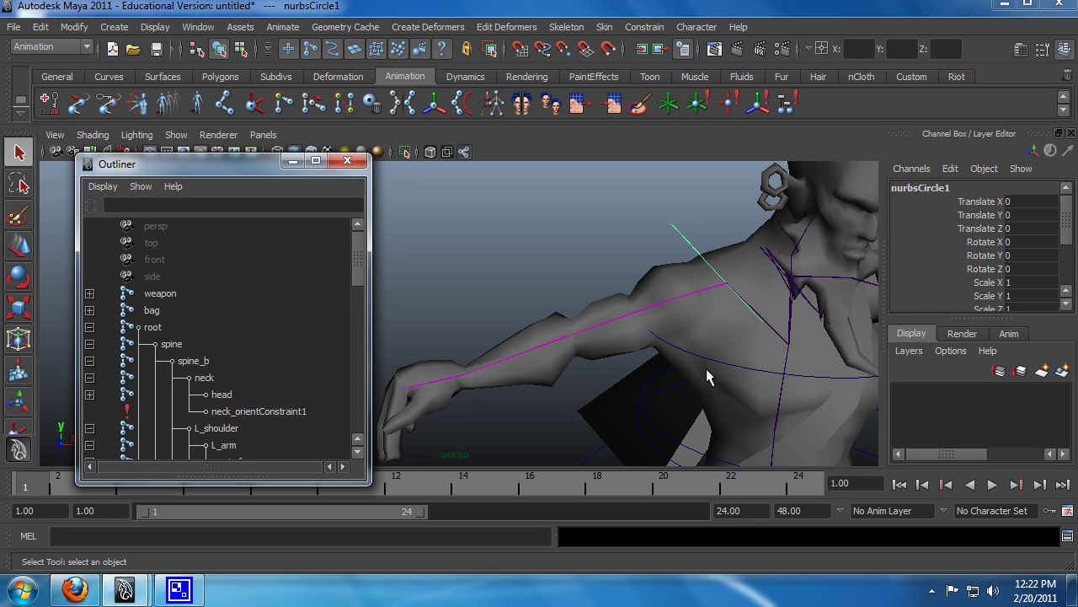
alt+drag(676, 368, 652, 400)
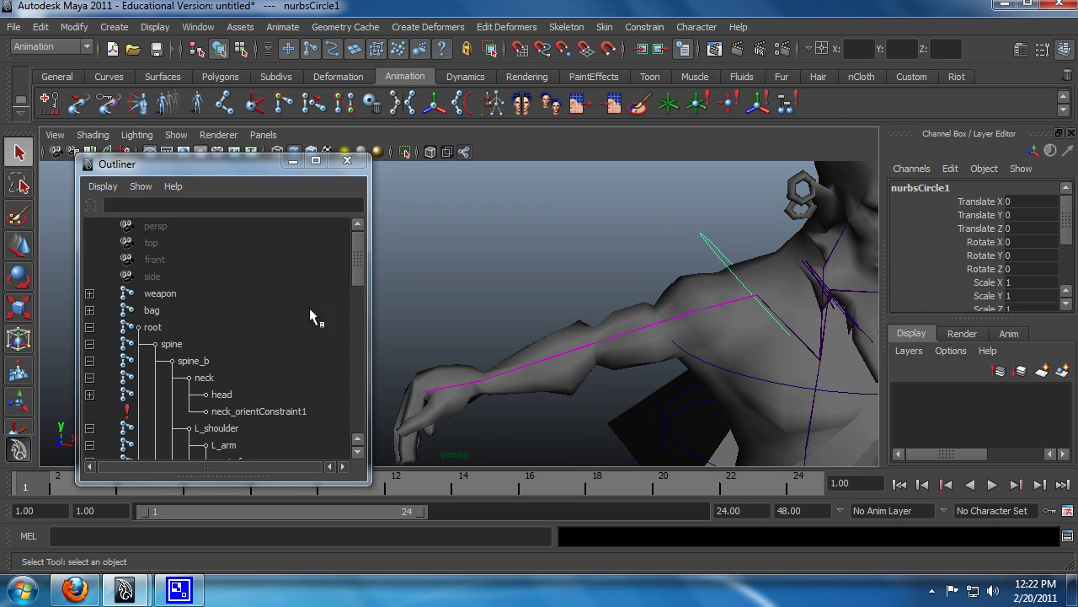
scroll(310, 311, down, 10)
drag(357, 350, 356, 415)
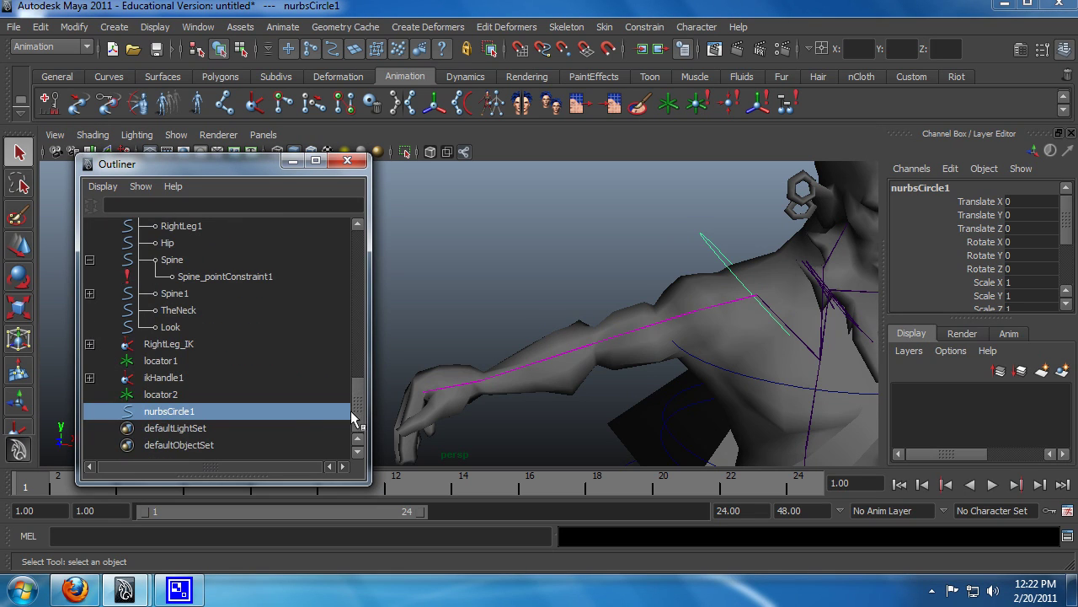
double_click(203, 411)
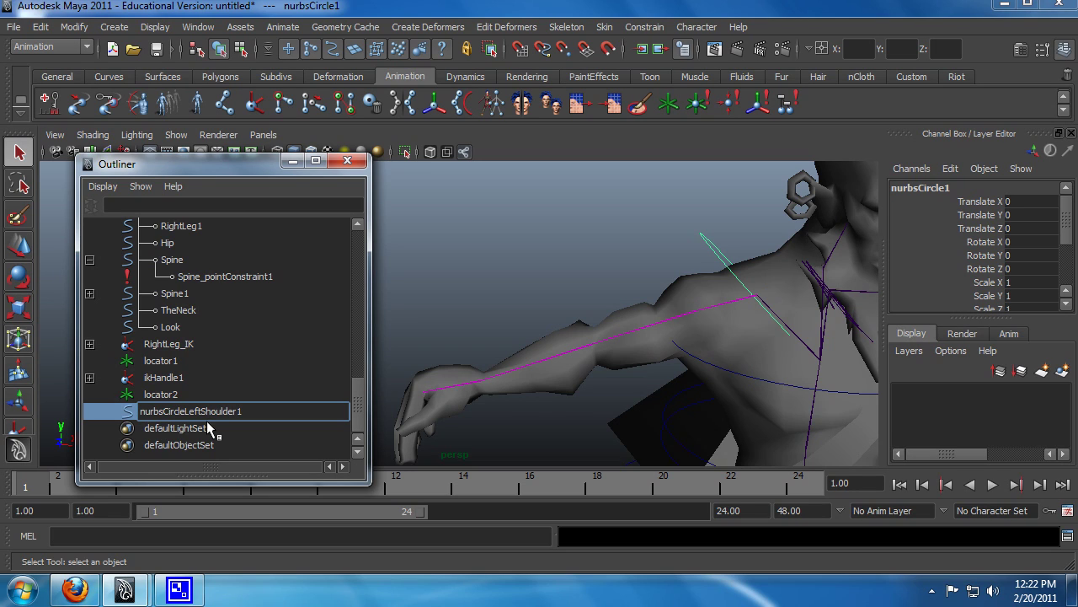
key(Return)
double_click(199, 408)
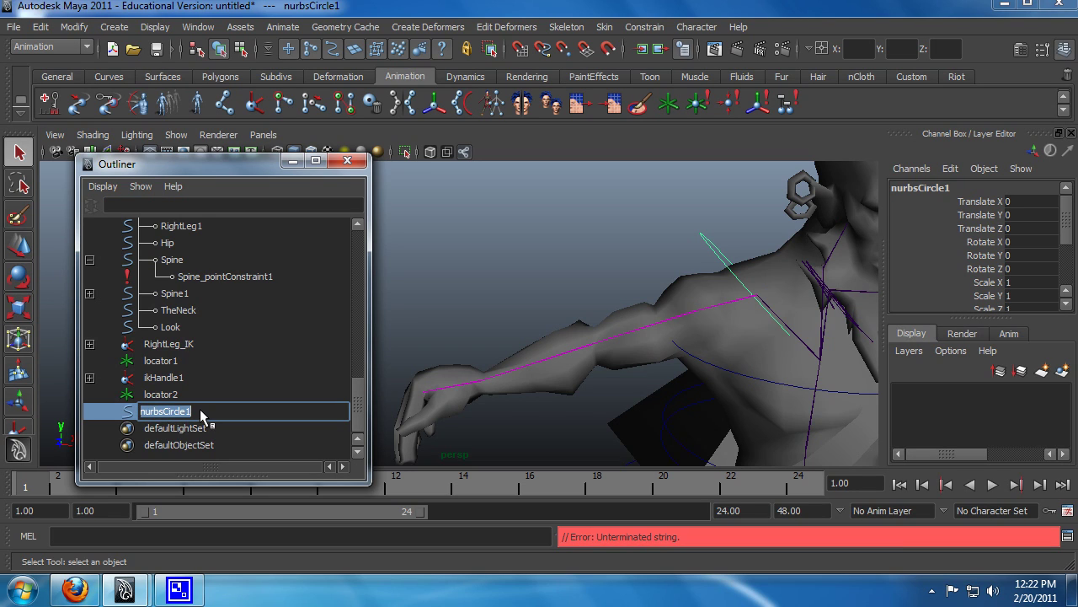
text(LeftShoulder)
key(Return)
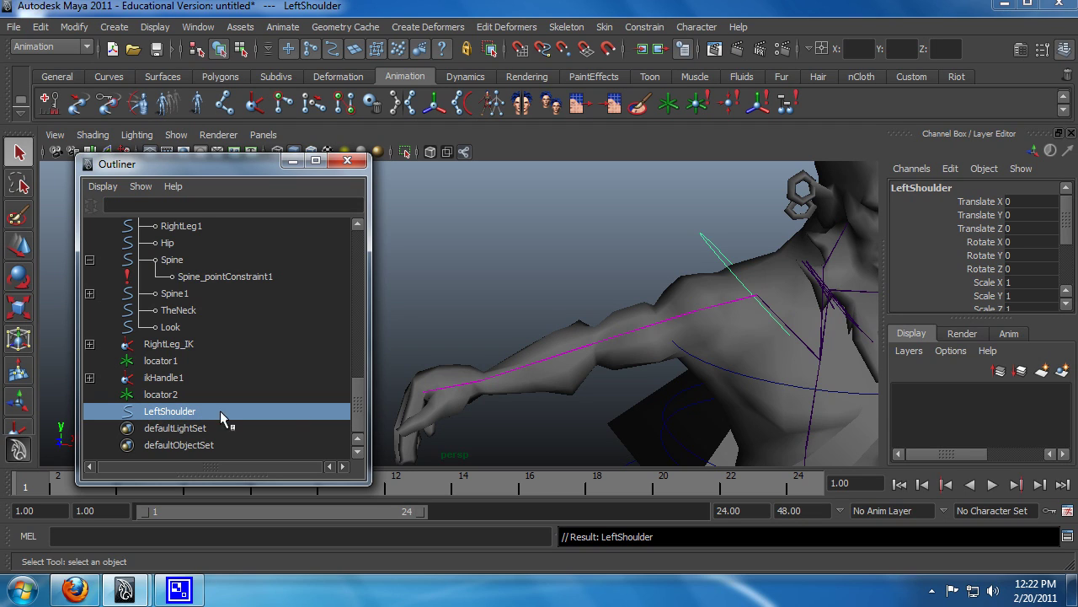
- Parent the LeftShoulder circle under the Ryze control in the scene hierarchy
scroll(361, 392, up, 3)
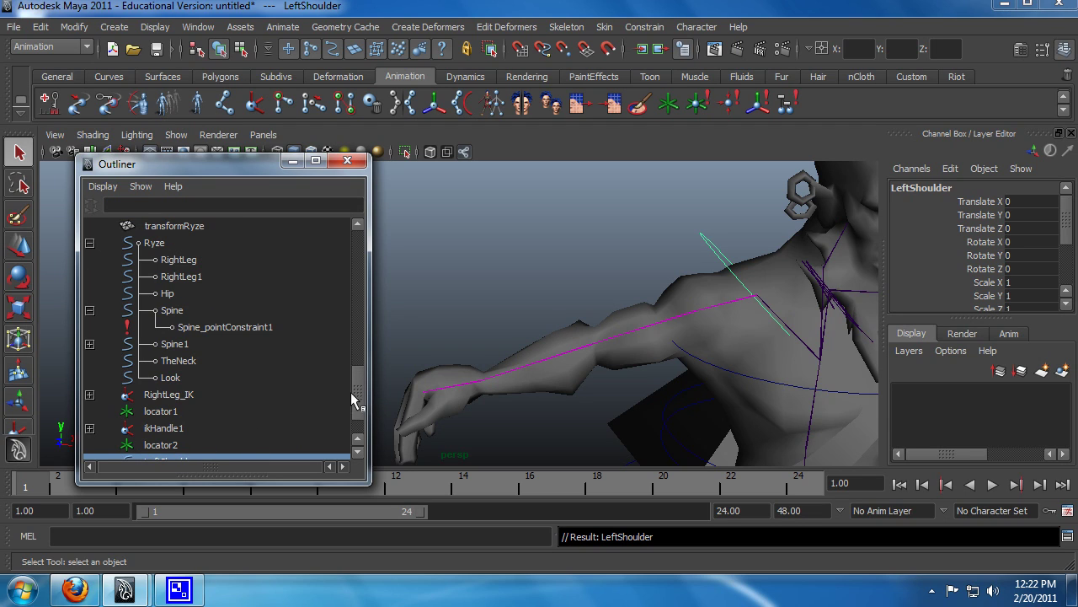
scroll(354, 390, down, 1)
middle_drag(198, 445, 166, 230)
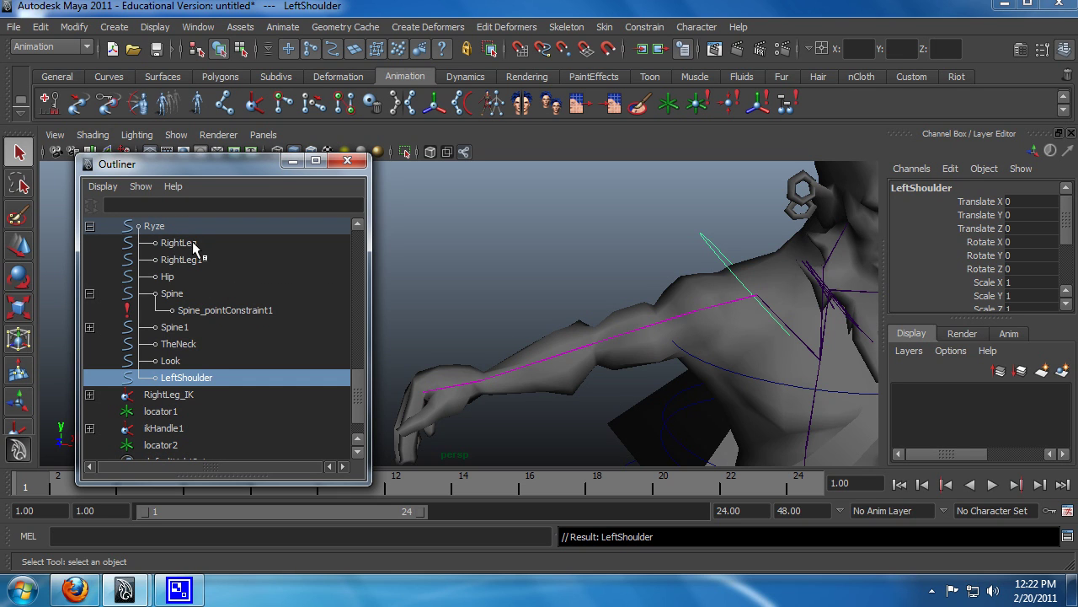